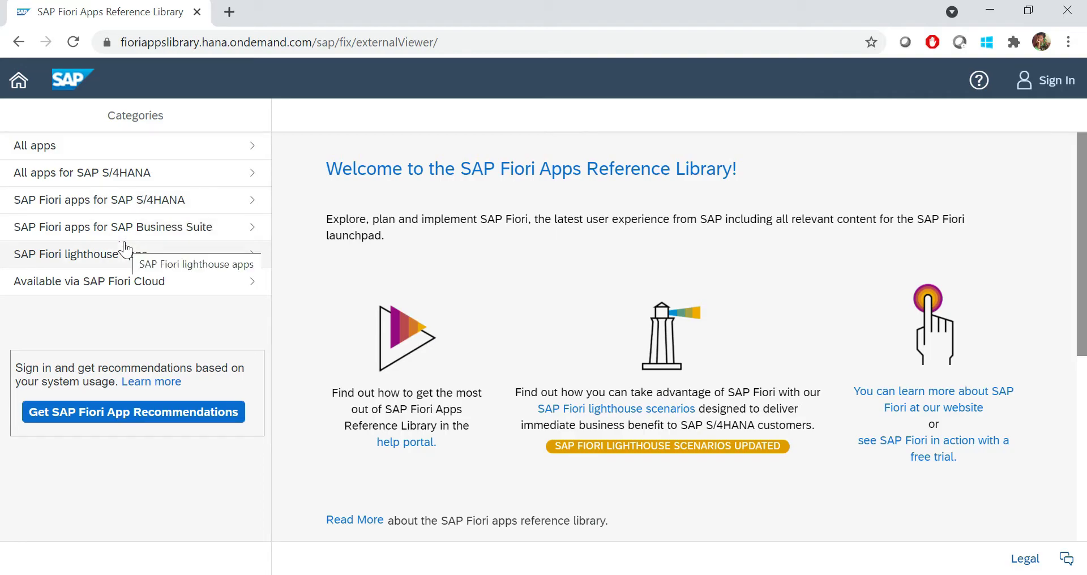
pyautogui.click(46, 146)
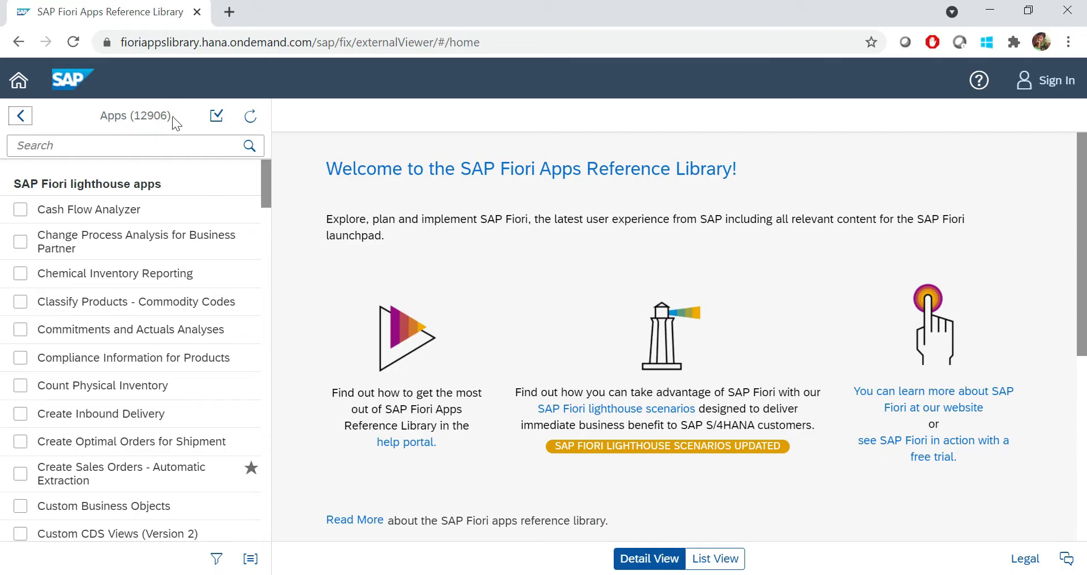
pyautogui.moveTo(29, 184); pyautogui.dragTo(172, 187)
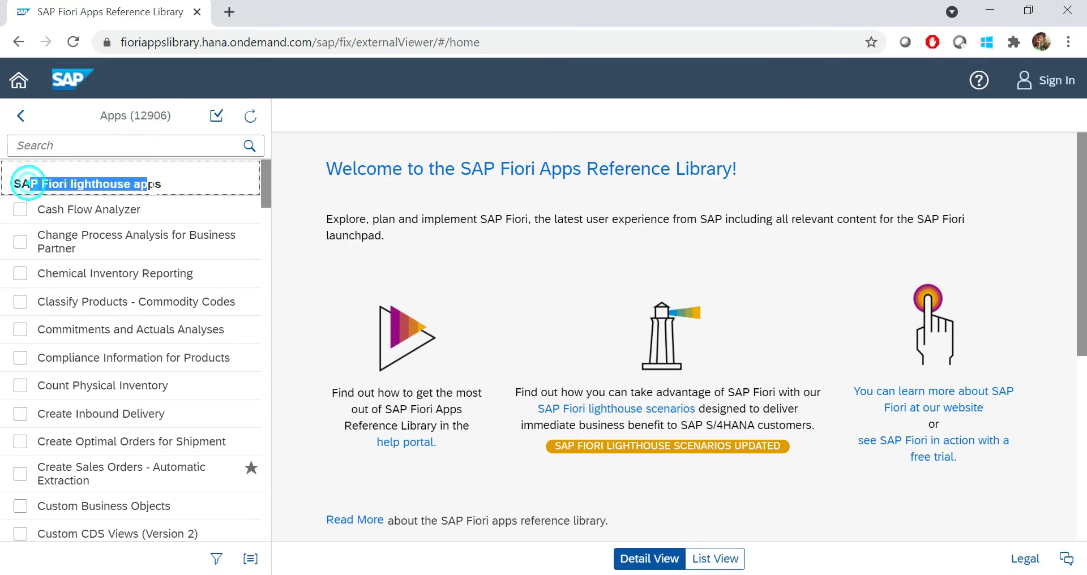
pyautogui.moveTo(268, 182); pyautogui.dragTo(274, 532)
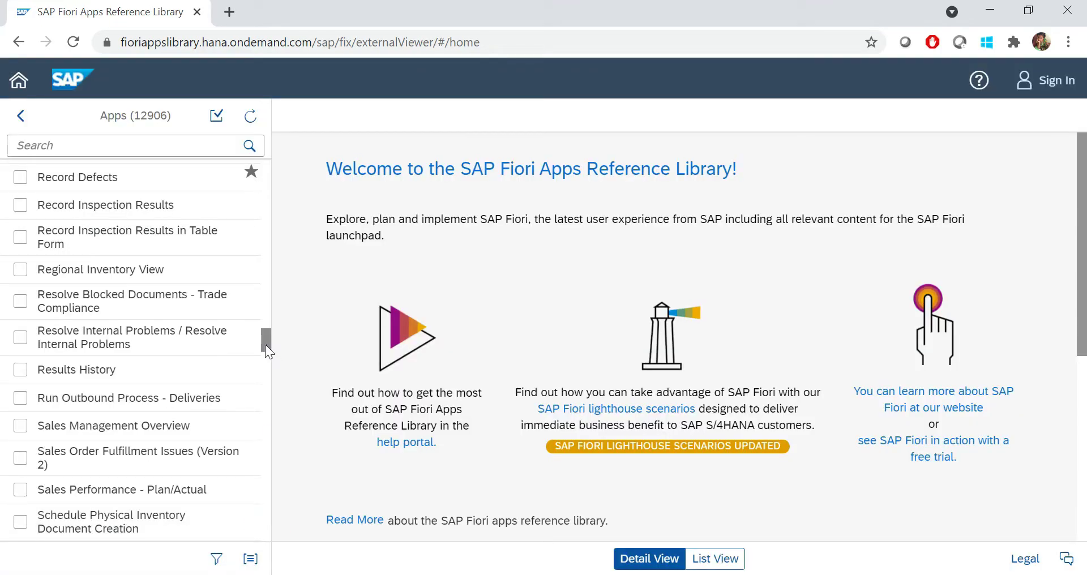
pyautogui.moveTo(266, 345); pyautogui.dragTo(276, 169)
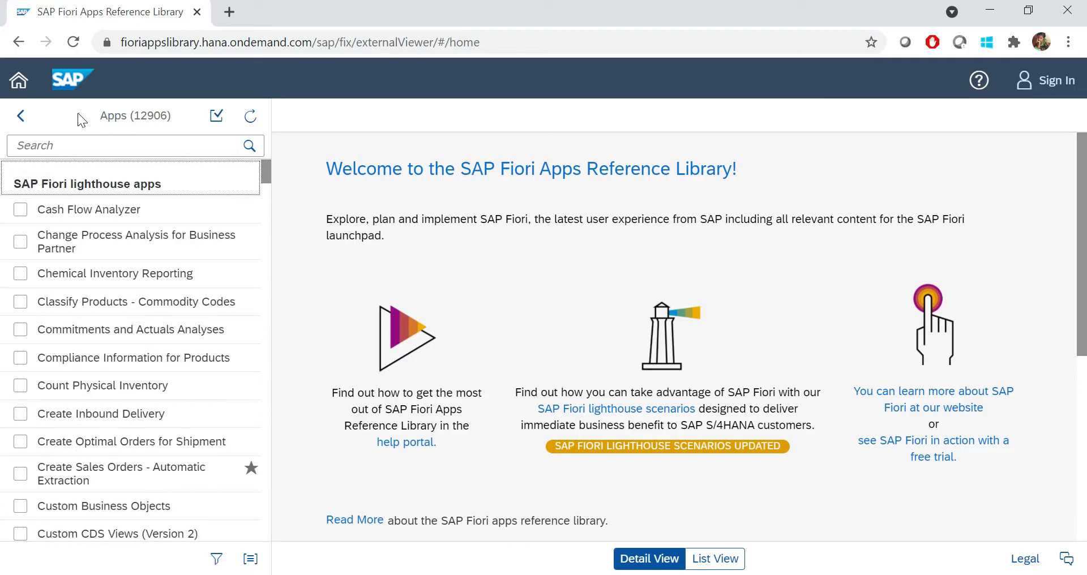
pyautogui.click(22, 119)
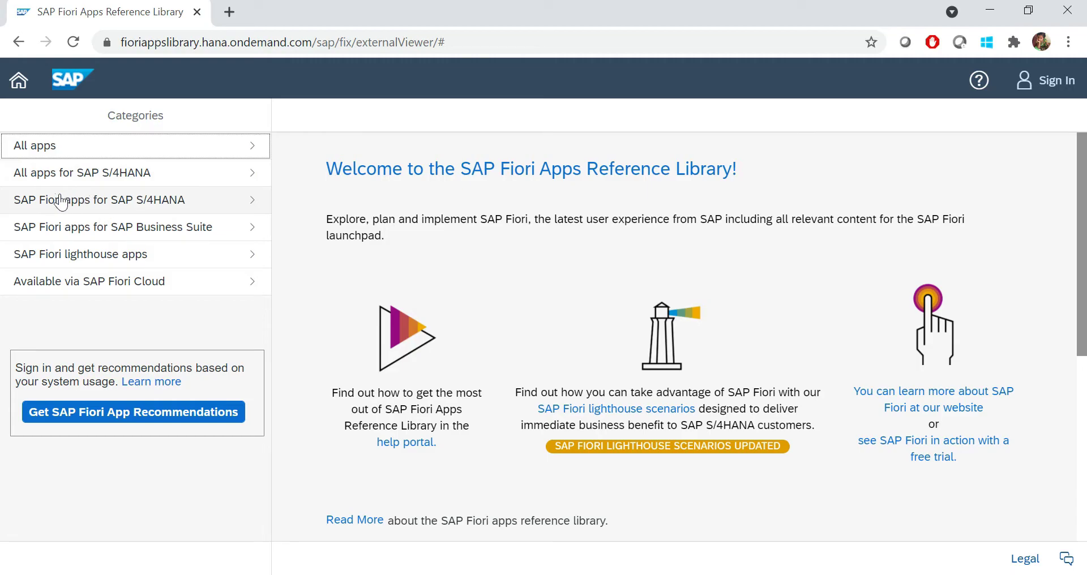
# Filter the SAP S/4HANA Fiori apps by industry to Aerospace and Defense, showing 1388 apps
pyautogui.click(144, 208)
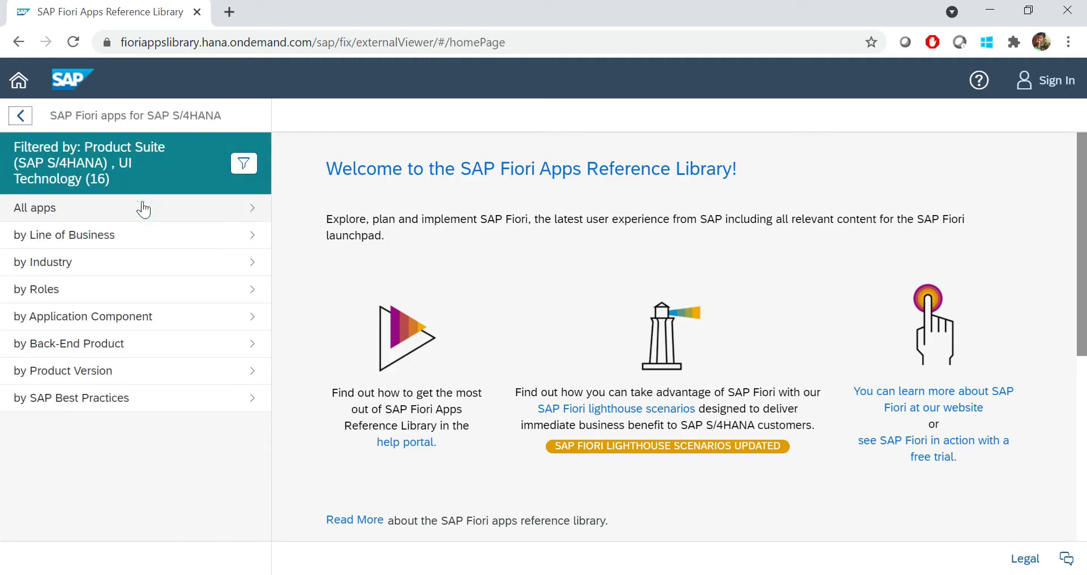
pyautogui.click(107, 274)
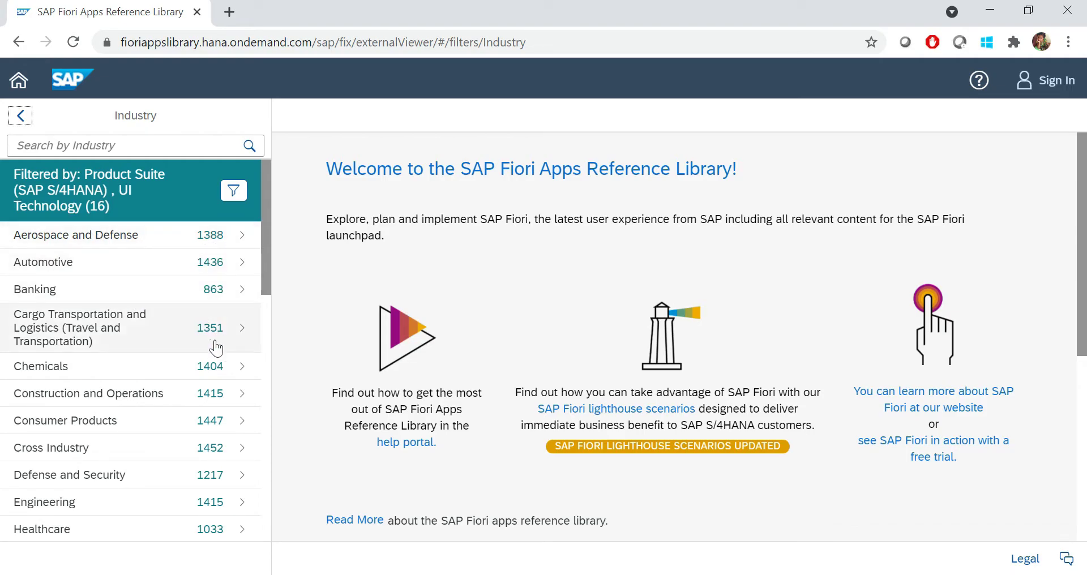
pyautogui.click(70, 238)
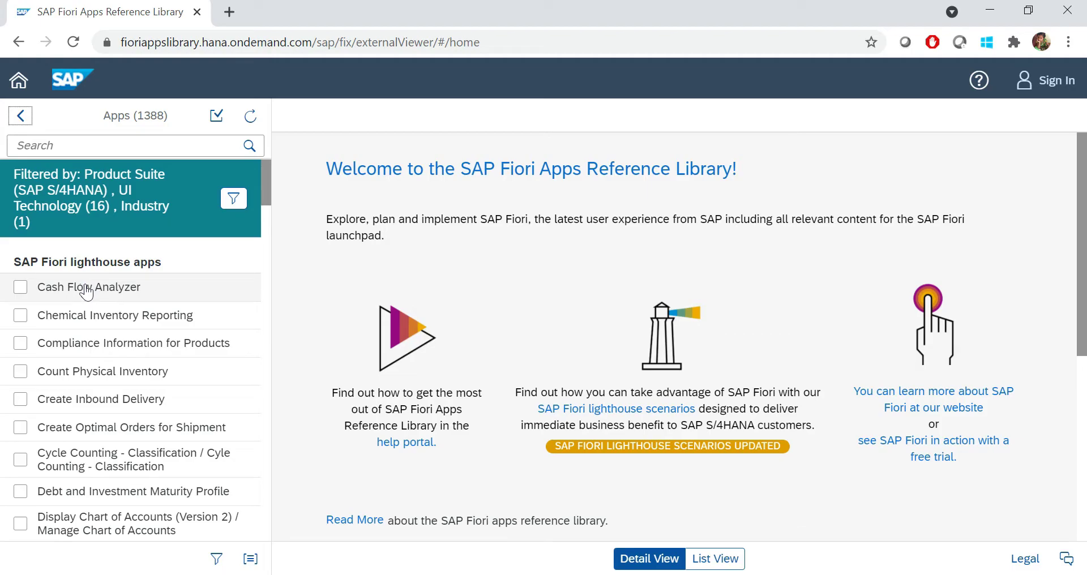
pyautogui.click(55, 146)
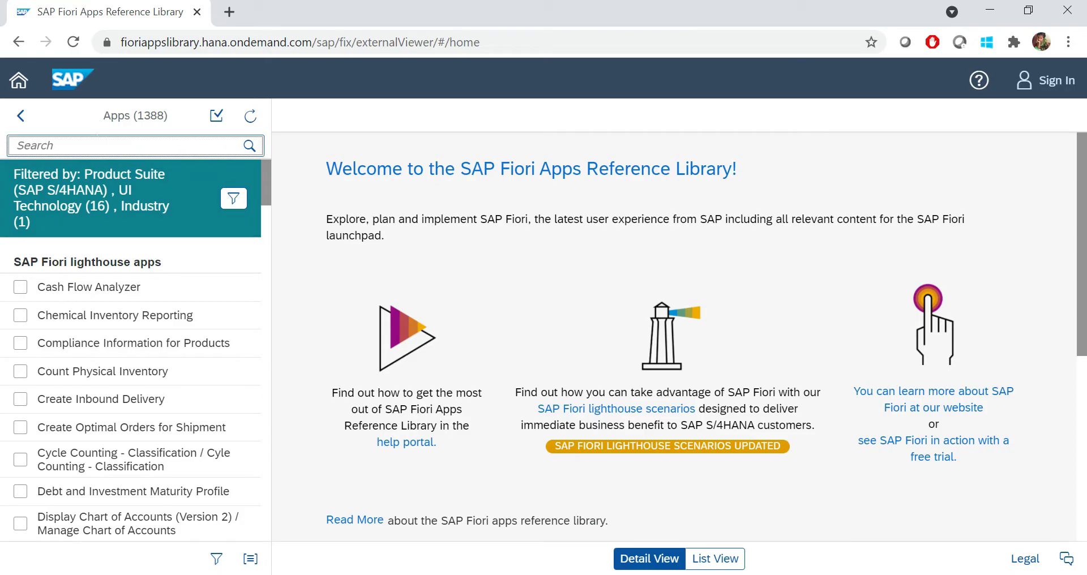
# Search for 'Purchase' (137 apps) and open Manage Purchase Orders (Version 2), App ID F0842A
pyautogui.write('Purchase')
pyautogui.press('Return')
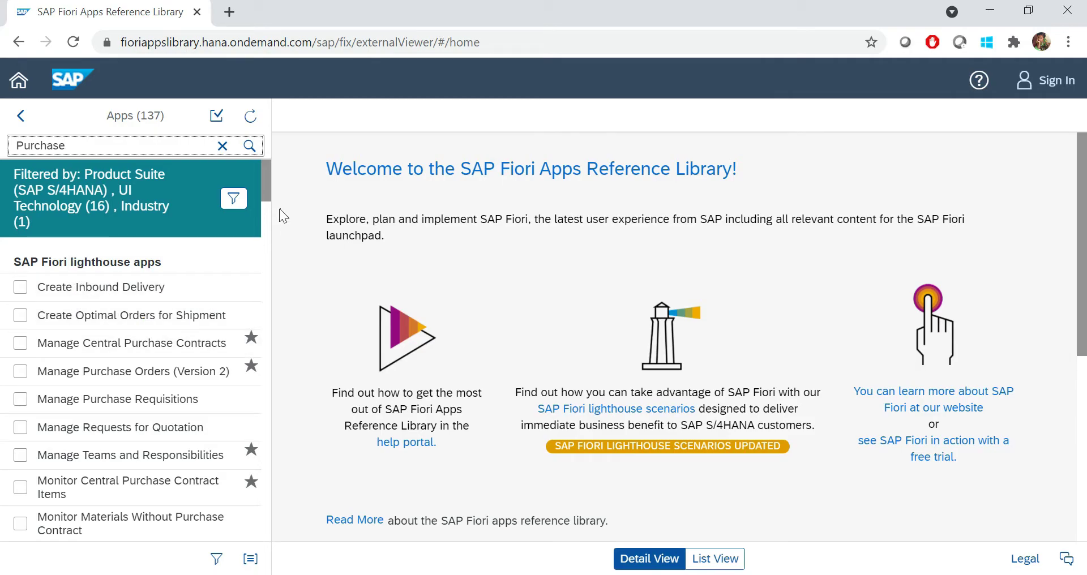
pyautogui.moveTo(264, 188); pyautogui.dragTo(263, 196)
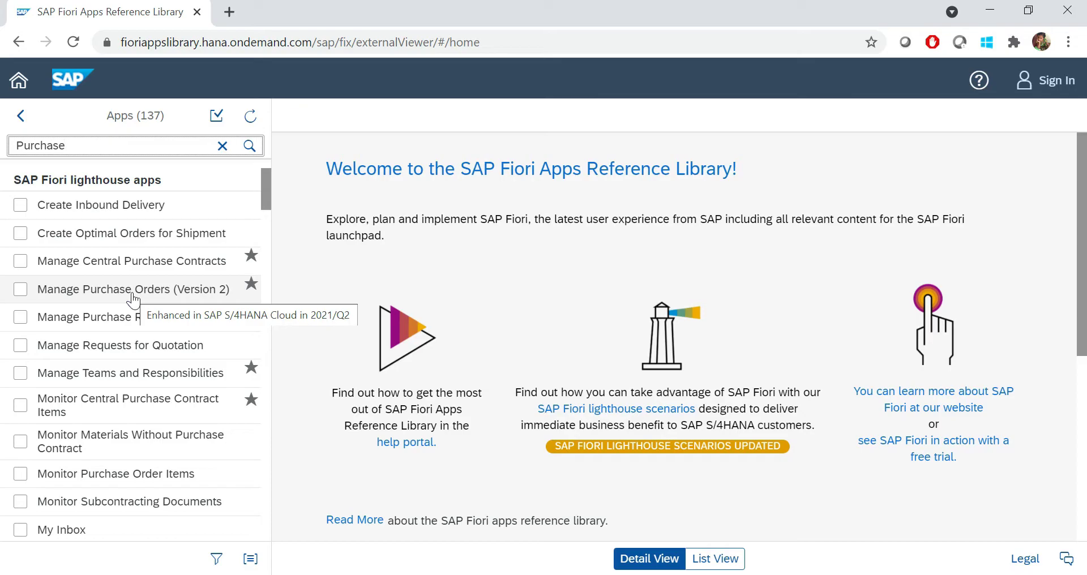
pyautogui.click(21, 290)
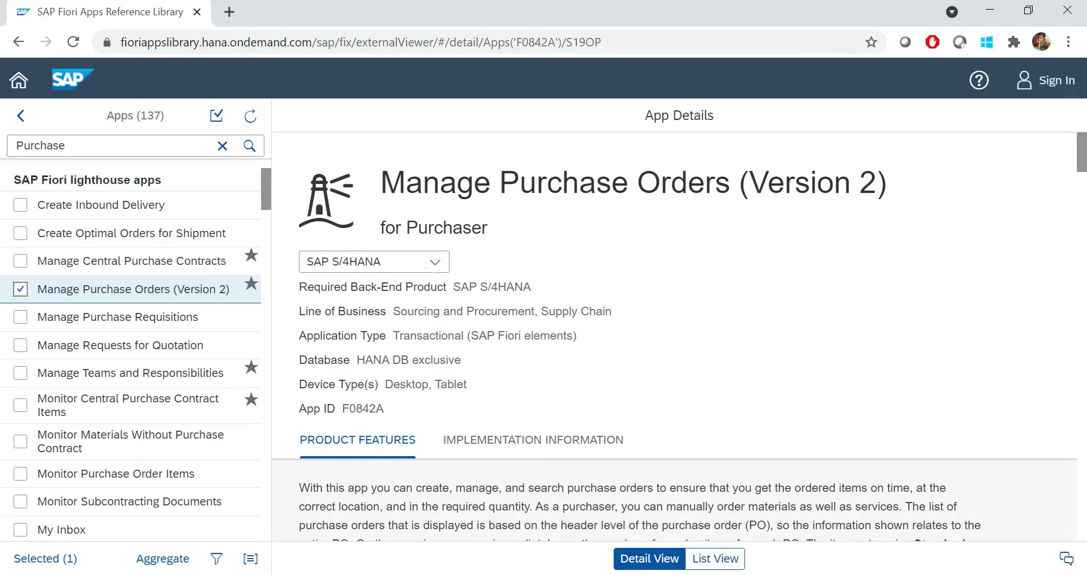
# Choose the SAP S/4HANA version and scroll through Product Features to the screenshot carousel
pyautogui.click(435, 264)
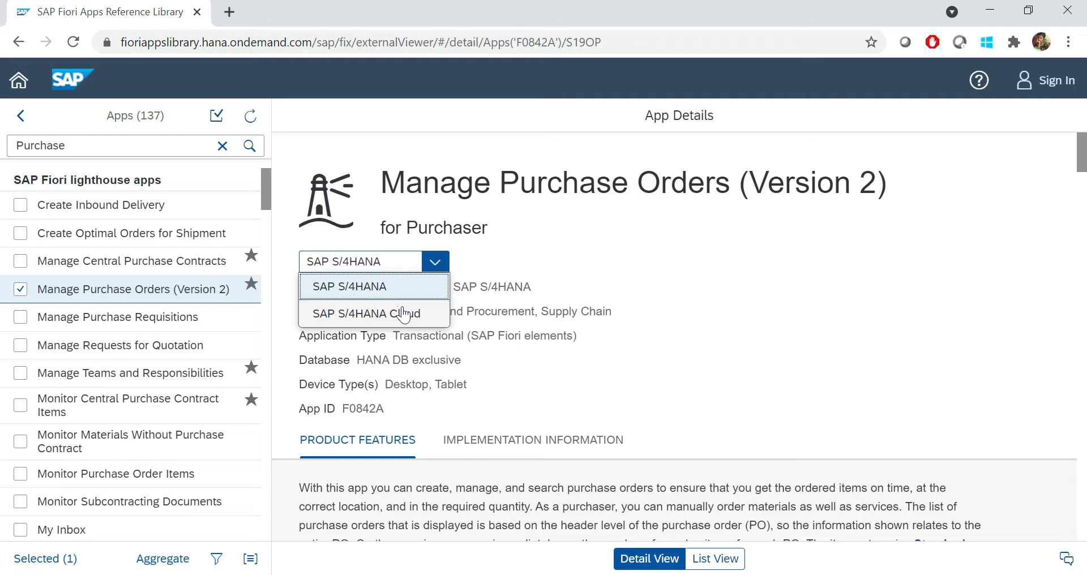
pyautogui.click(390, 288)
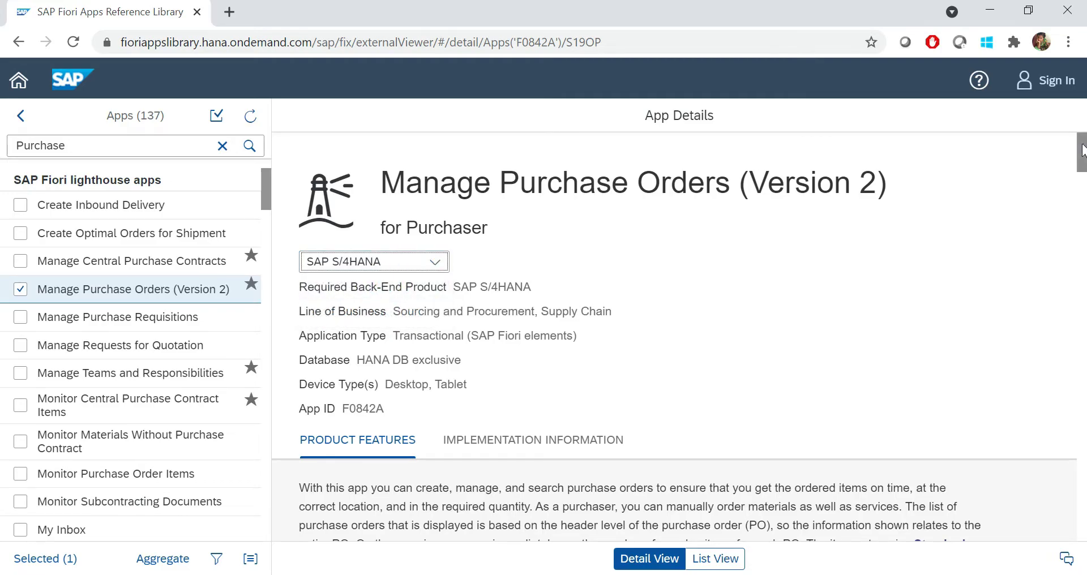
pyautogui.moveTo(1082, 149); pyautogui.dragTo(1082, 175)
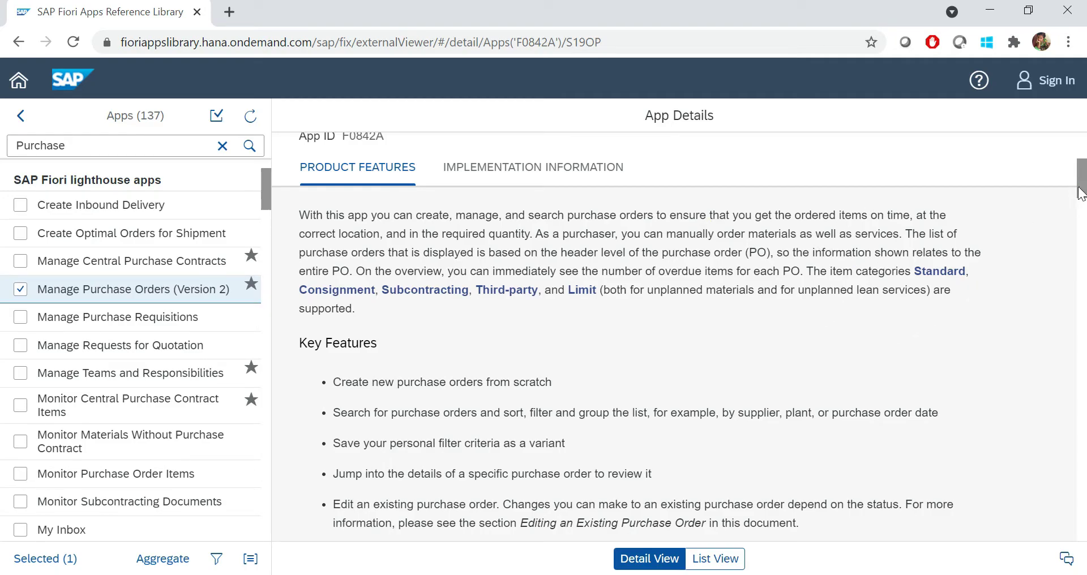
pyautogui.moveTo(1080, 191); pyautogui.dragTo(1080, 251)
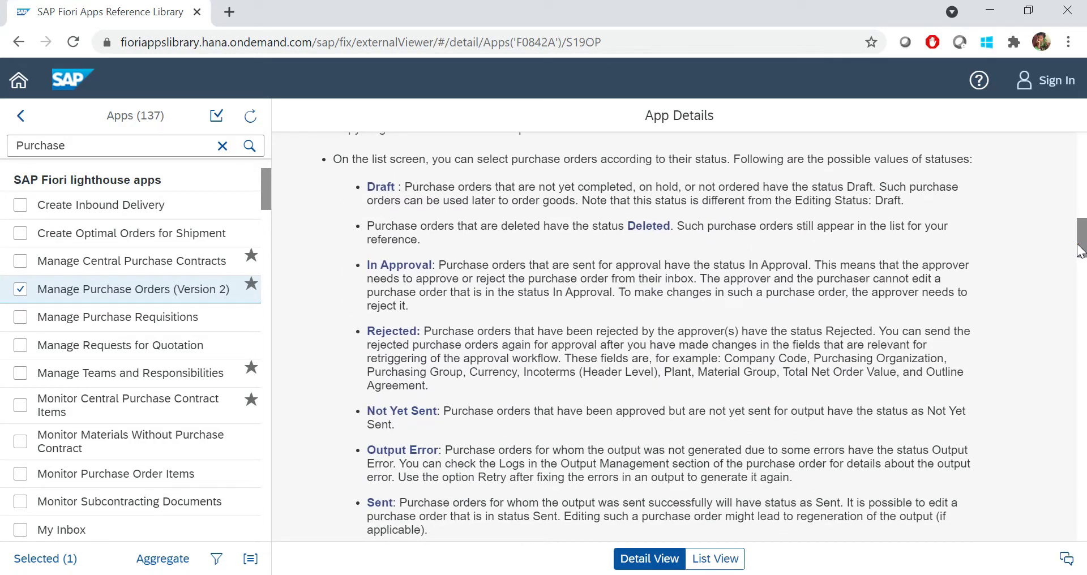
pyautogui.moveTo(1080, 251); pyautogui.dragTo(1080, 496)
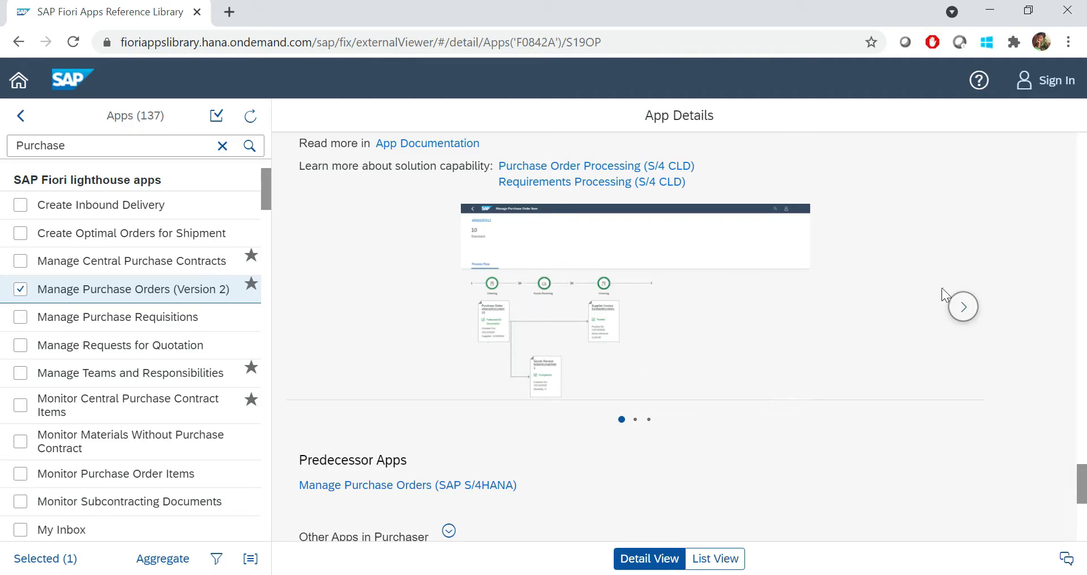
pyautogui.click(962, 308)
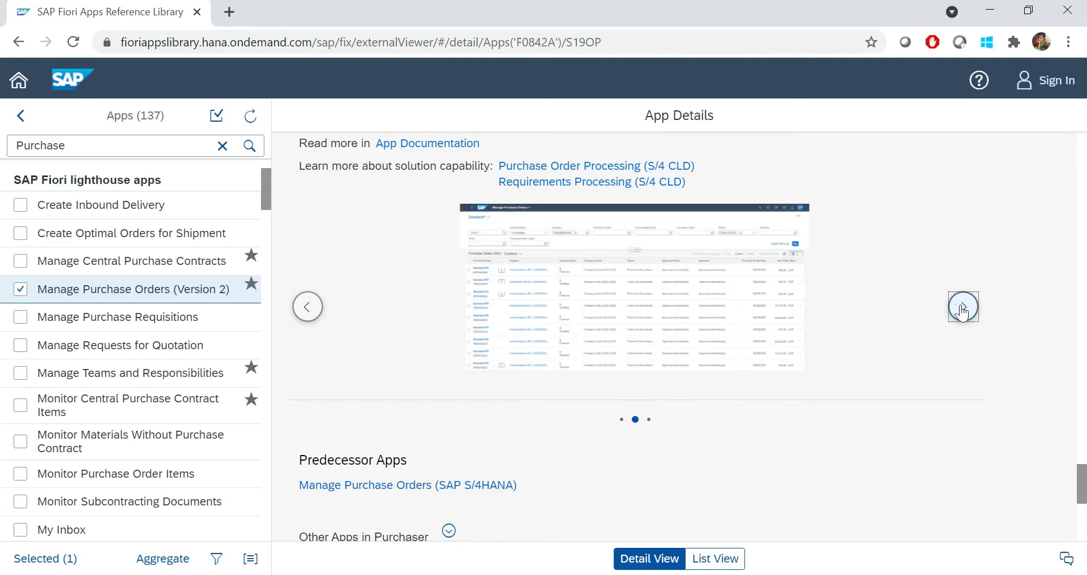
pyautogui.click(659, 291)
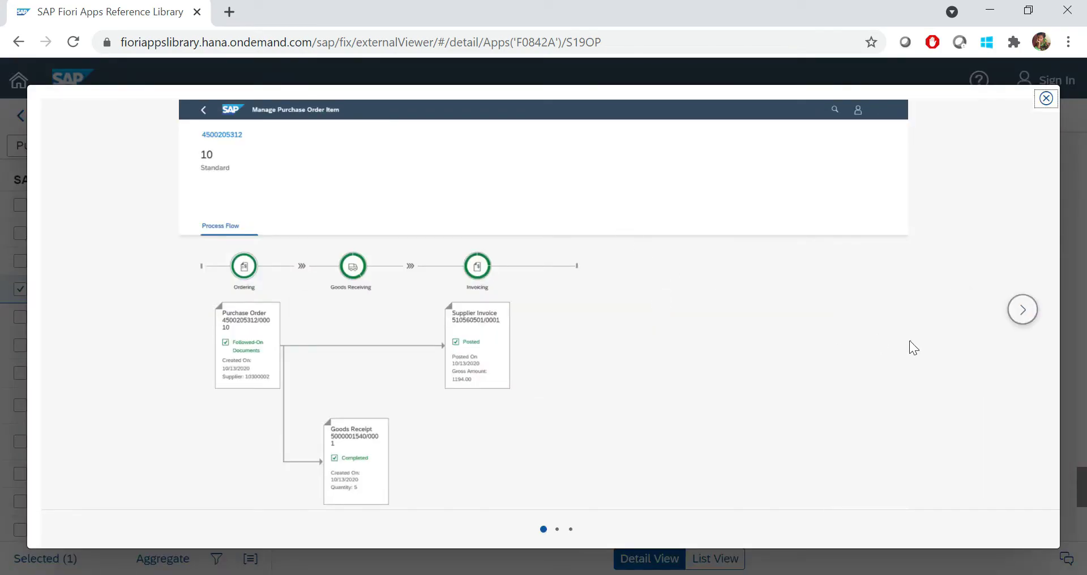
pyautogui.click(1023, 311)
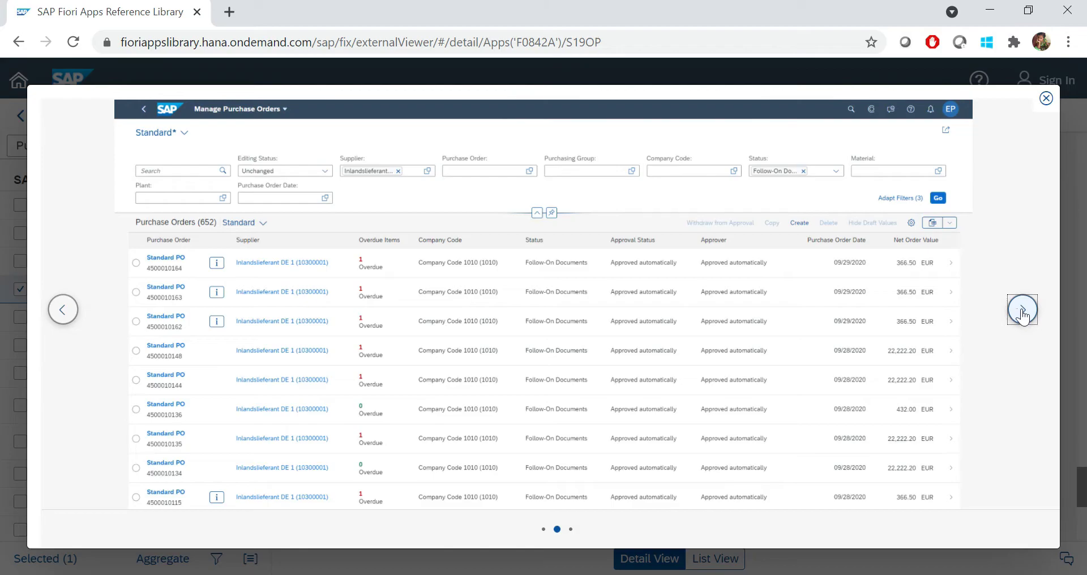
pyautogui.click(1023, 312)
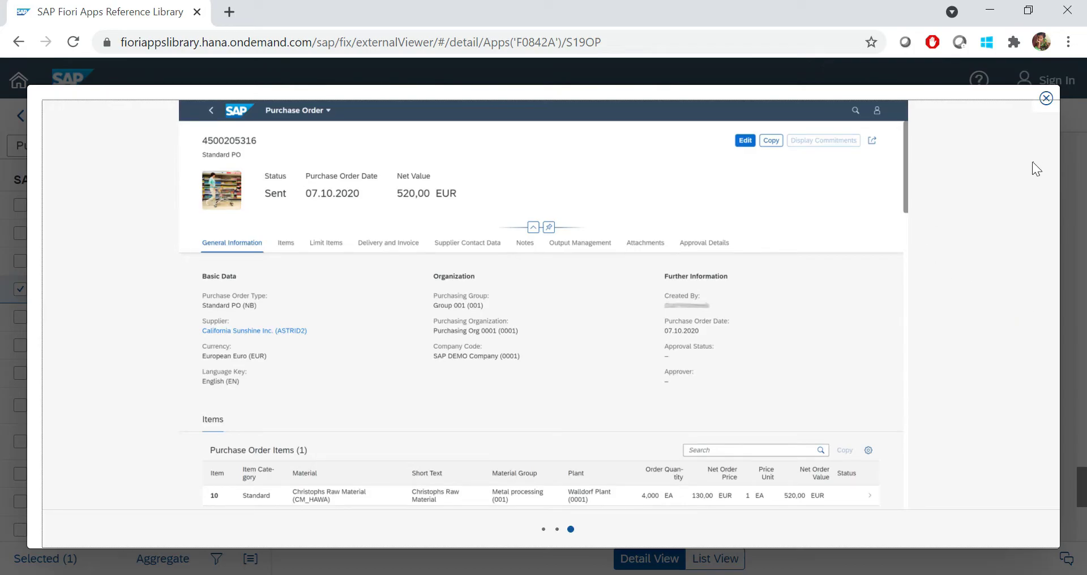
pyautogui.click(1045, 99)
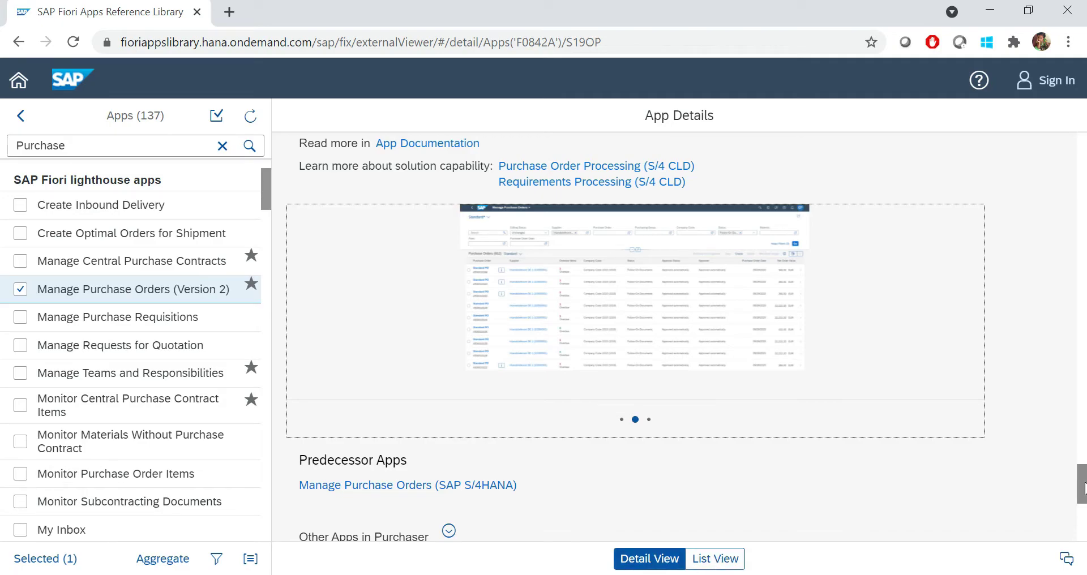
pyautogui.moveTo(1084, 488); pyautogui.dragTo(1084, 153)
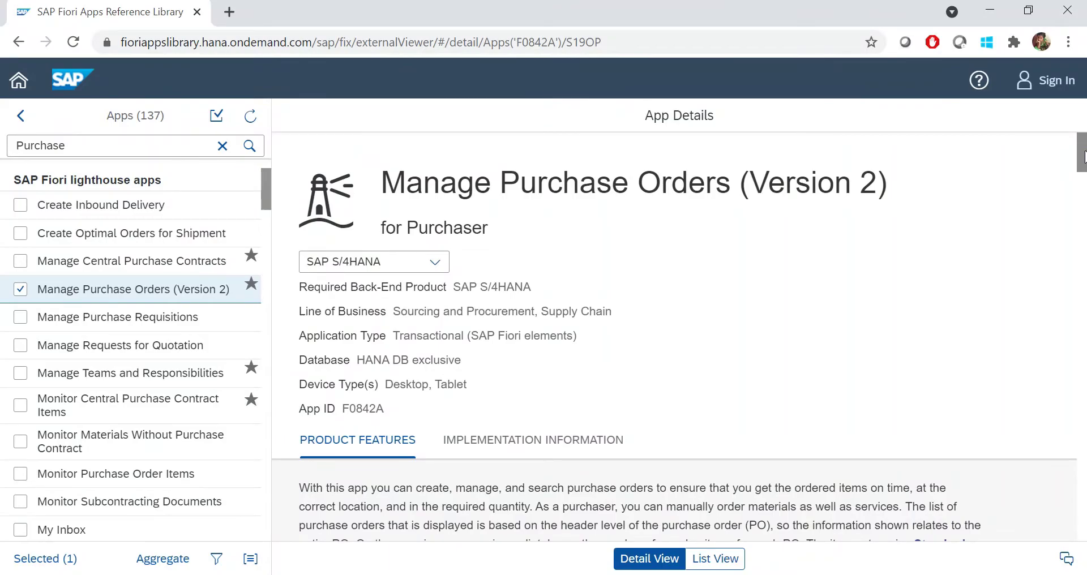
# Show the app's implementation information for the SAP S/4HANA 1909 release
pyautogui.click(525, 446)
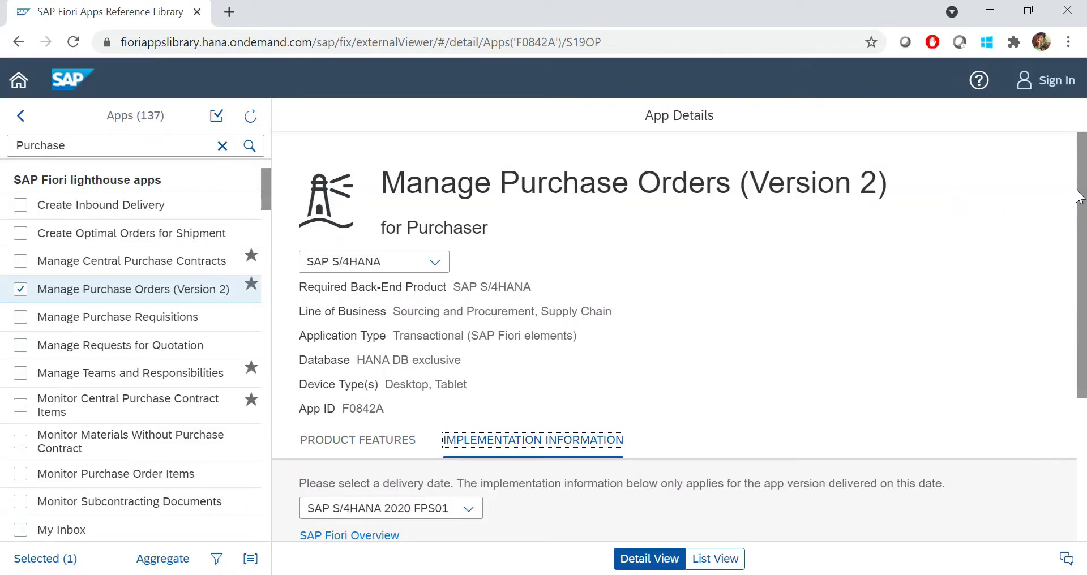
pyautogui.moveTo(1078, 196); pyautogui.dragTo(1079, 319)
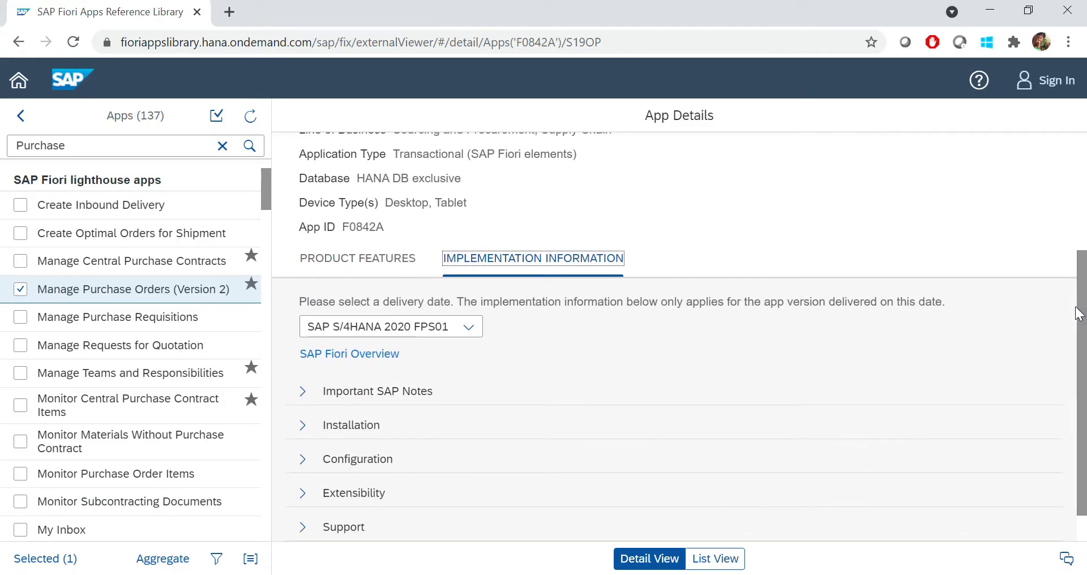
pyautogui.click(432, 334)
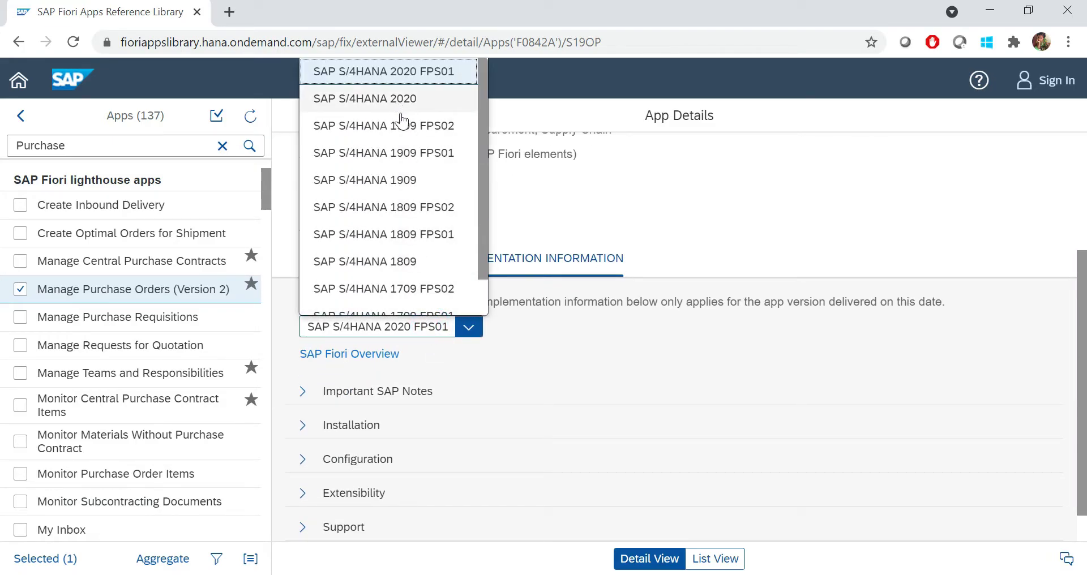
pyautogui.click(405, 183)
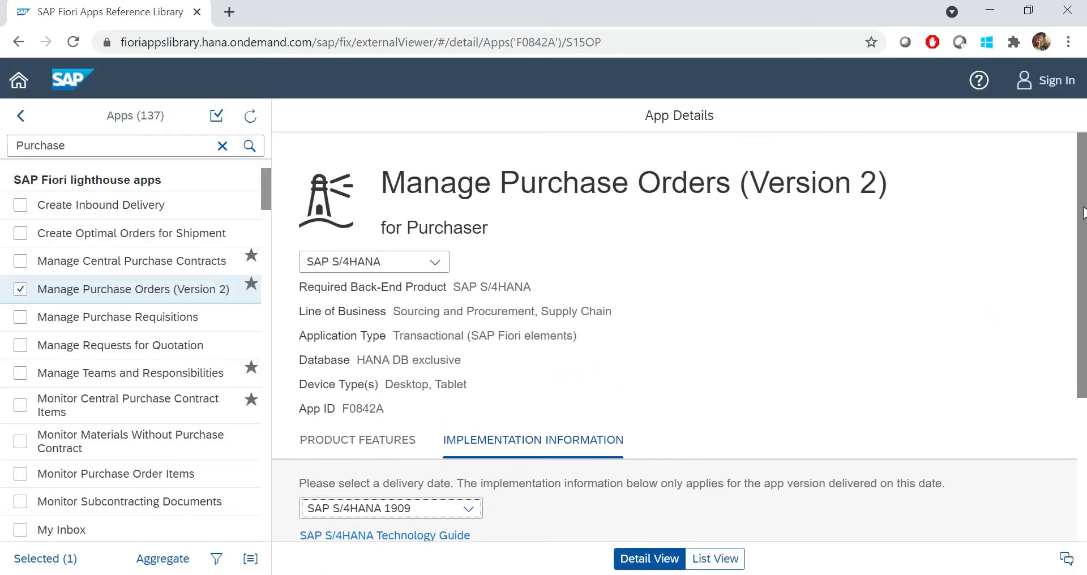
pyautogui.moveTo(1078, 219); pyautogui.dragTo(1072, 412)
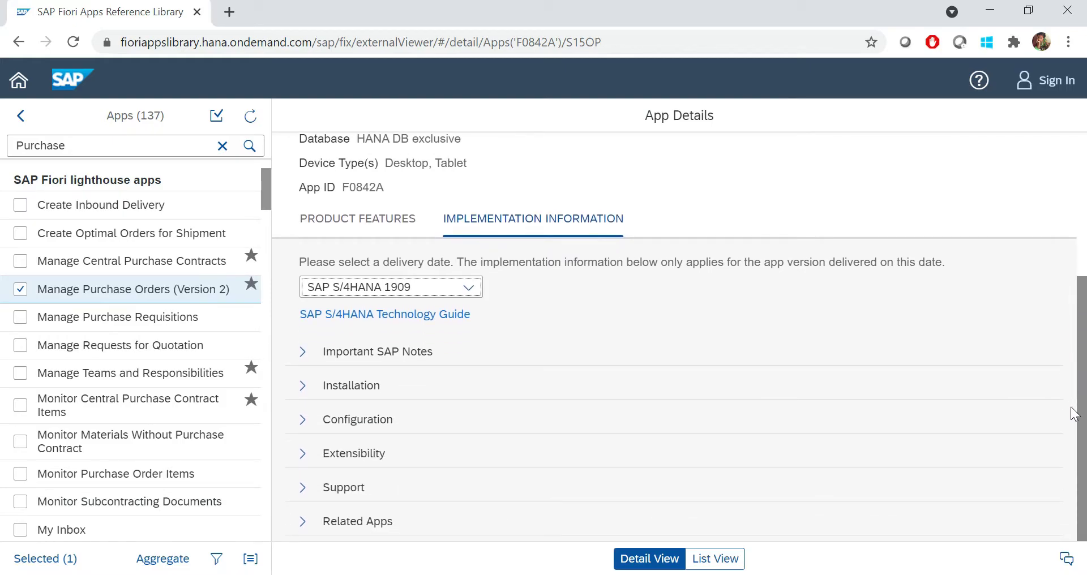
# Expand Important SAP Notes (2805572 front-end, 2769531 back-end) and select the back-end note's description
pyautogui.click(302, 352)
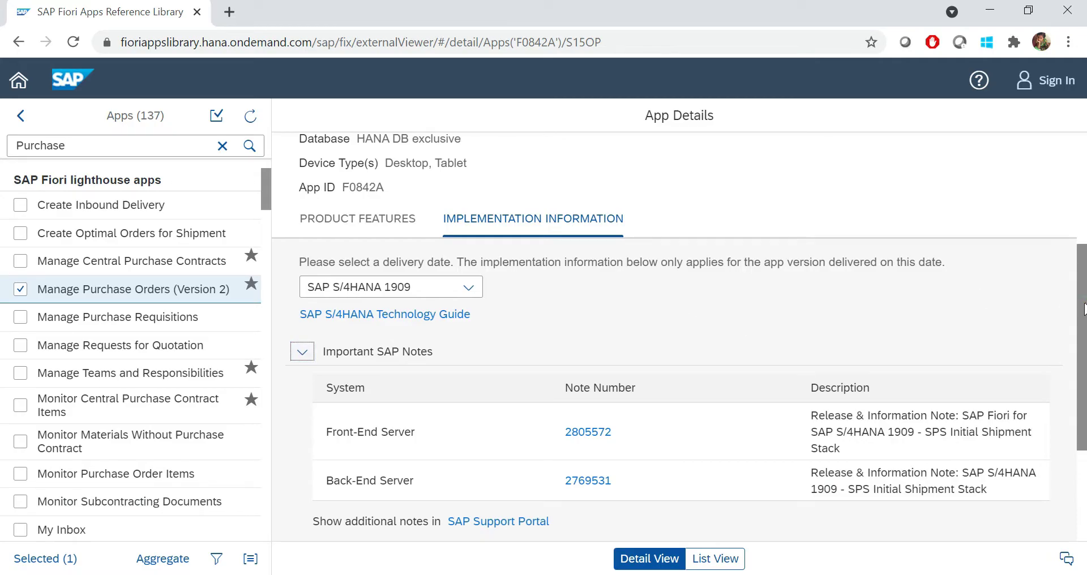
pyautogui.moveTo(1084, 309); pyautogui.dragTo(1081, 354)
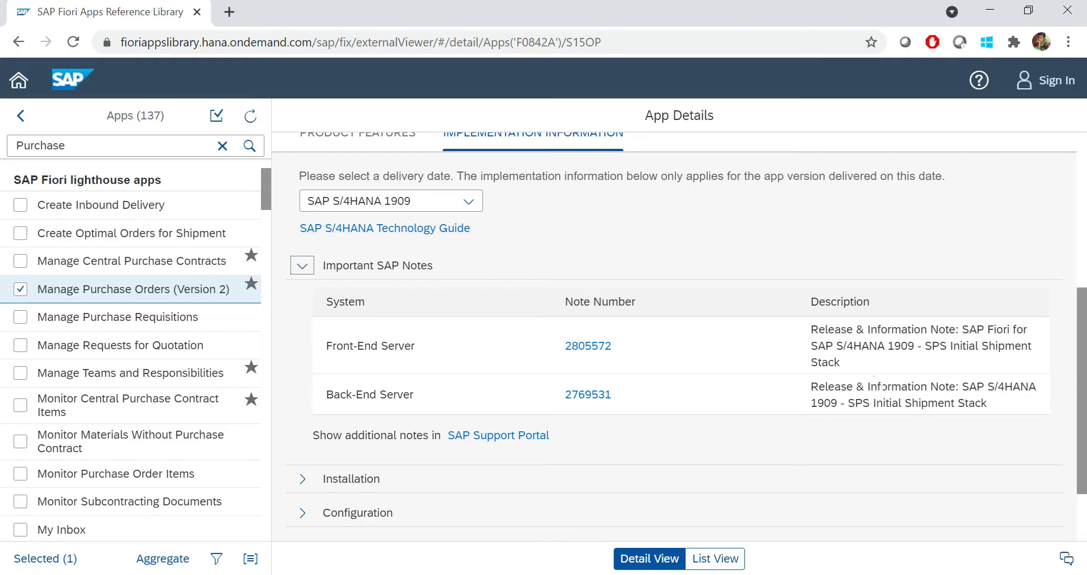
pyautogui.moveTo(881, 387); pyautogui.dragTo(922, 403)
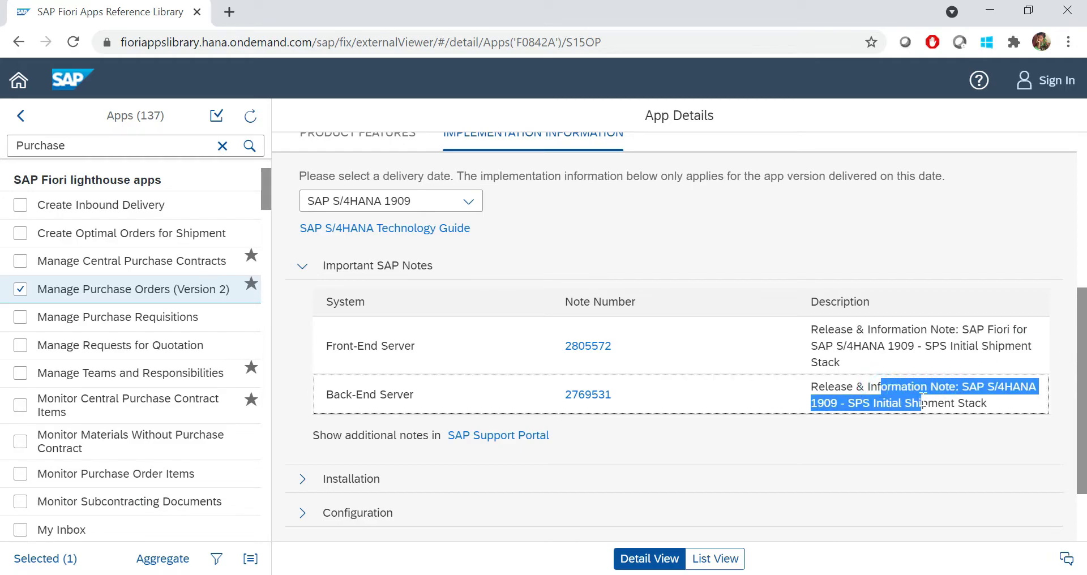
pyautogui.click(904, 402)
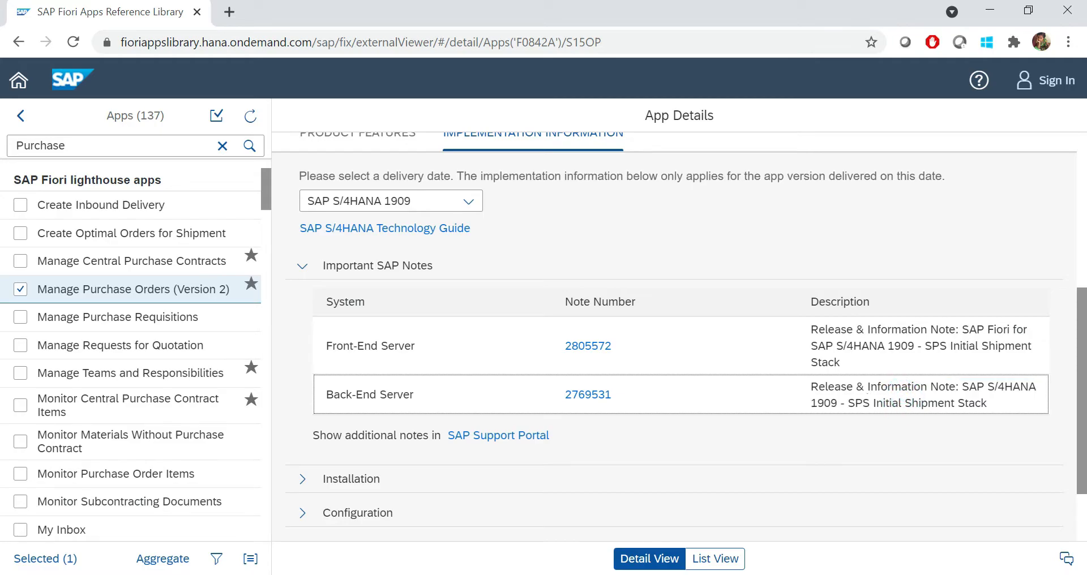
pyautogui.moveTo(876, 403); pyautogui.dragTo(987, 403)
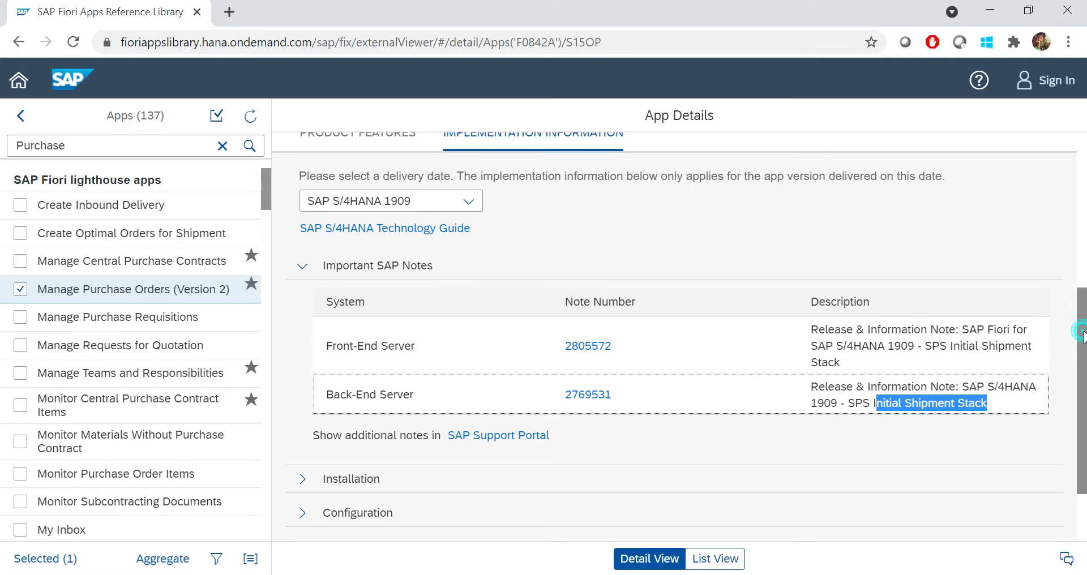
pyautogui.moveTo(1081, 334); pyautogui.dragTo(1082, 385)
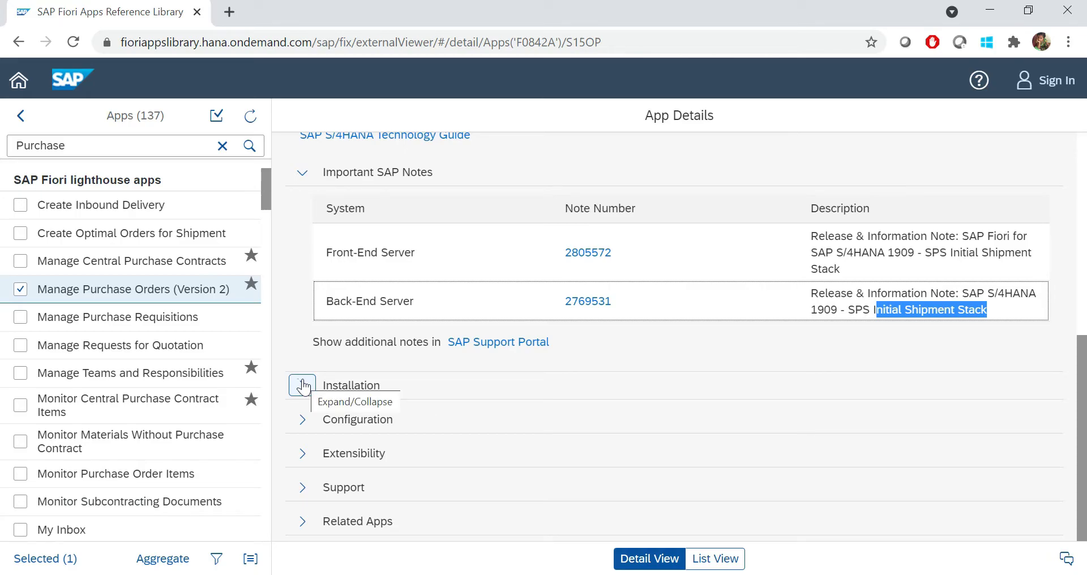
# Expand Installation and select front-end component UIS4HOP1 500 and back-end component S4CORE 104
pyautogui.click(303, 385)
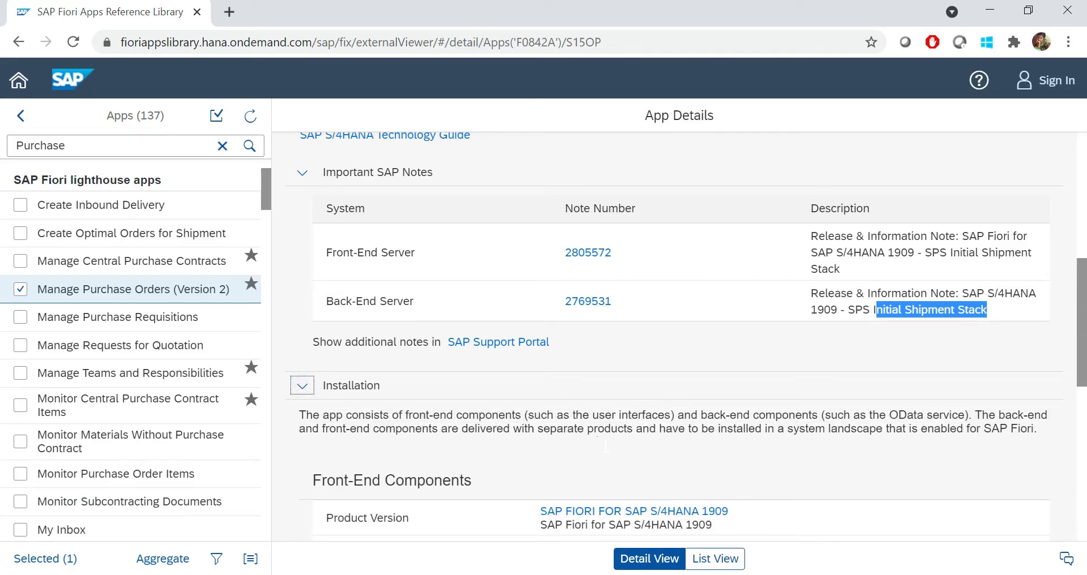
pyautogui.moveTo(1084, 366); pyautogui.dragTo(1084, 440)
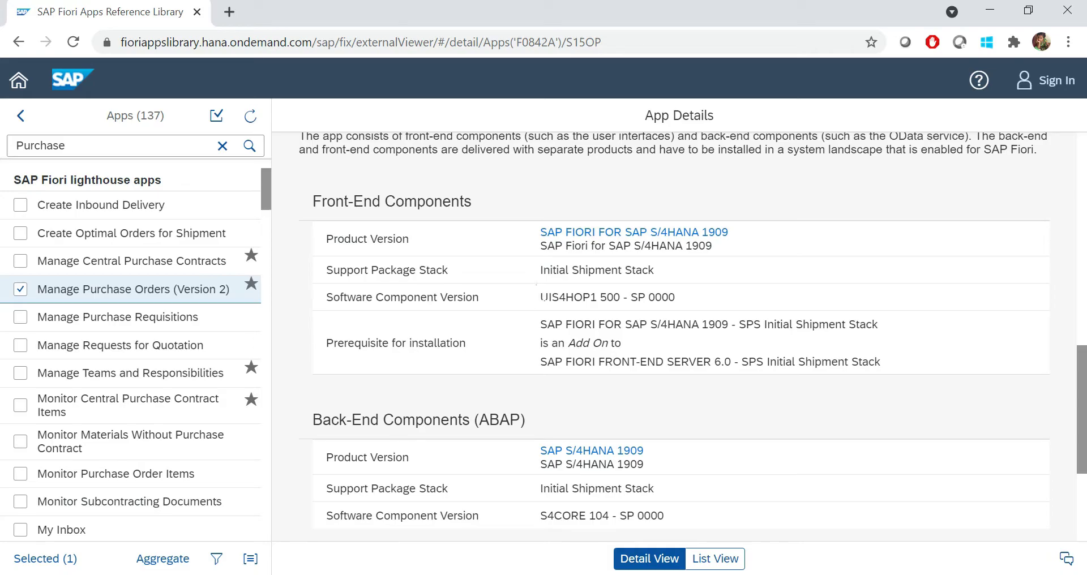
pyautogui.moveTo(542, 298); pyautogui.dragTo(596, 298)
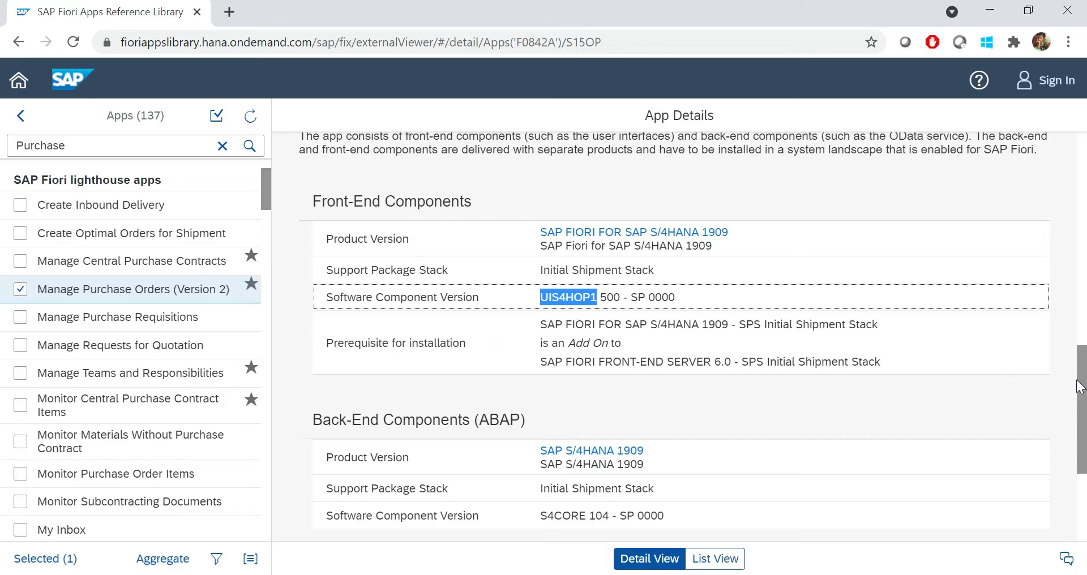
pyautogui.moveTo(1078, 385); pyautogui.dragTo(1081, 422)
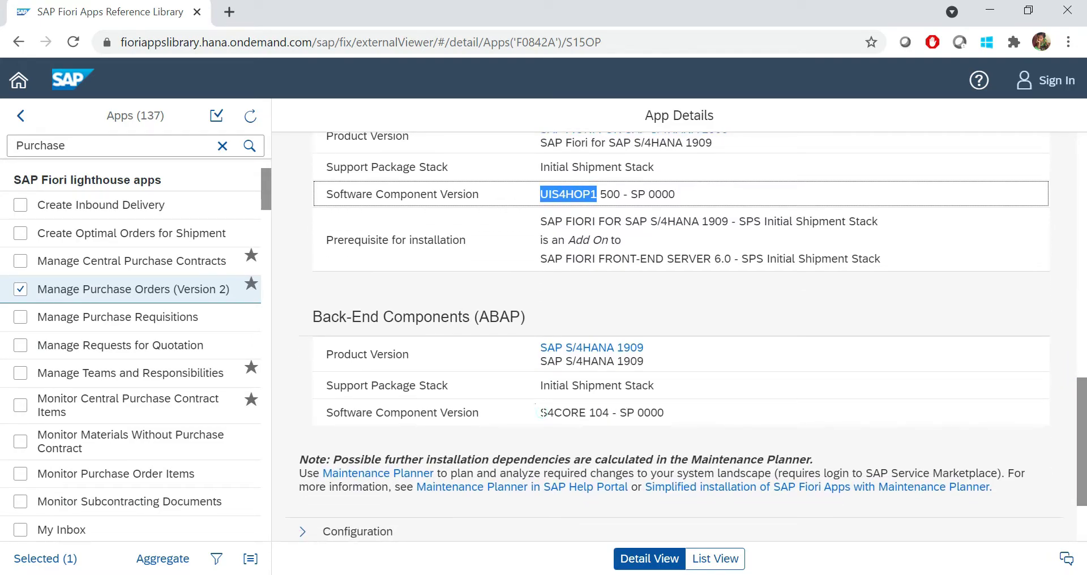
pyautogui.moveTo(541, 412); pyautogui.dragTo(585, 412)
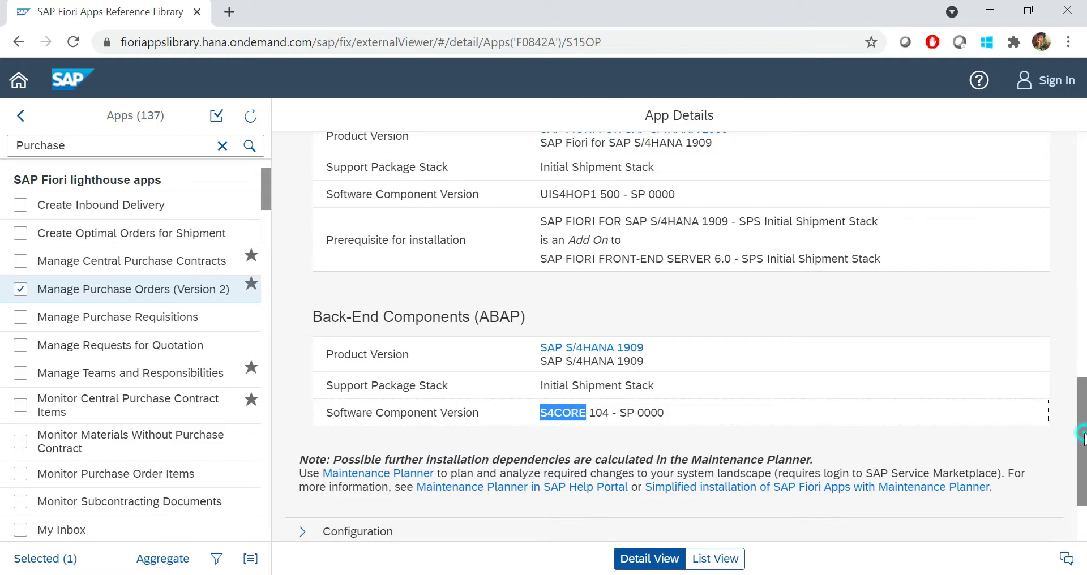
pyautogui.scroll(1, 1085, 423)
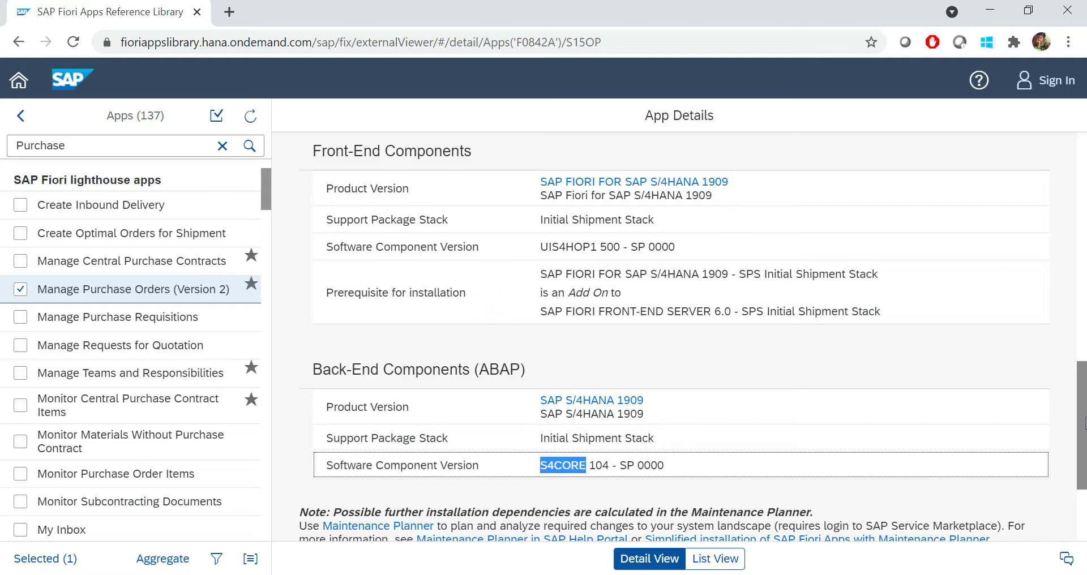
pyautogui.scroll(-3, 1085, 424)
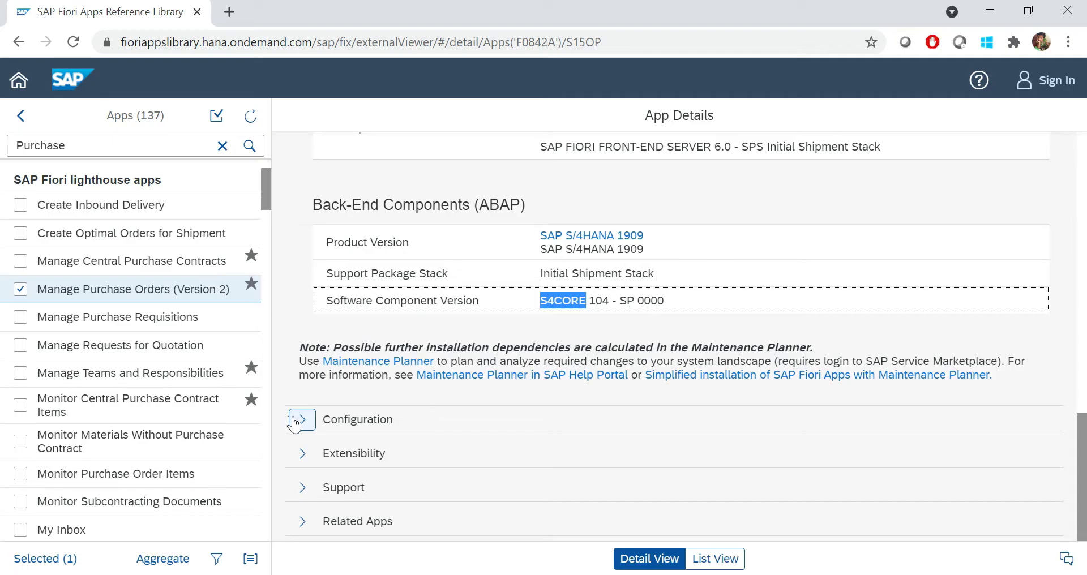
# Expand Configuration to review MM_PO_MANAGES1, the MM_PUR_PO_MAINT_V2_SRV service and SAP_TC_PRC_COMMON catalog
pyautogui.click(301, 422)
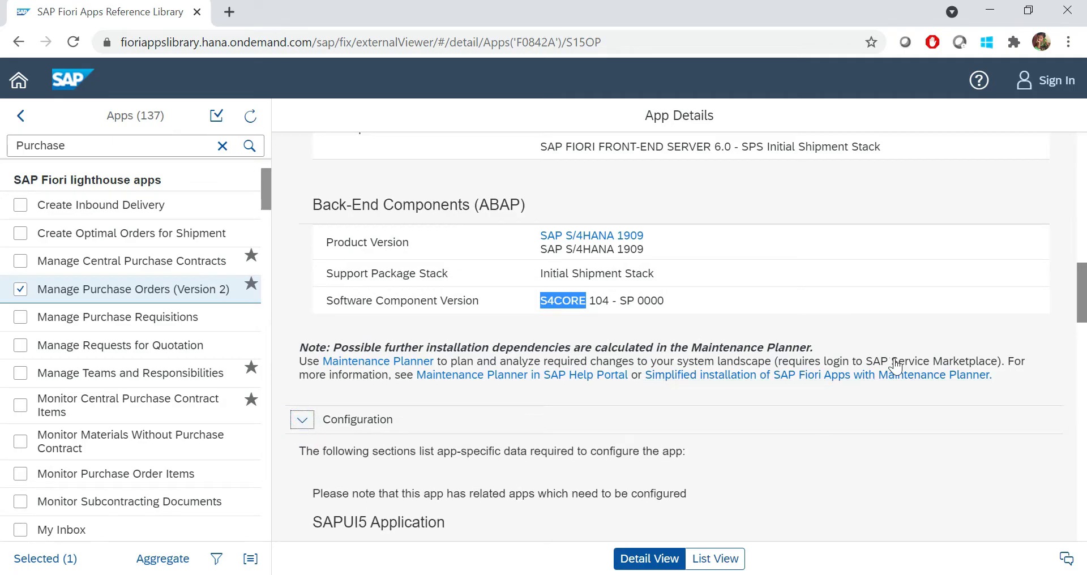
pyautogui.moveTo(1082, 278); pyautogui.dragTo(1078, 327)
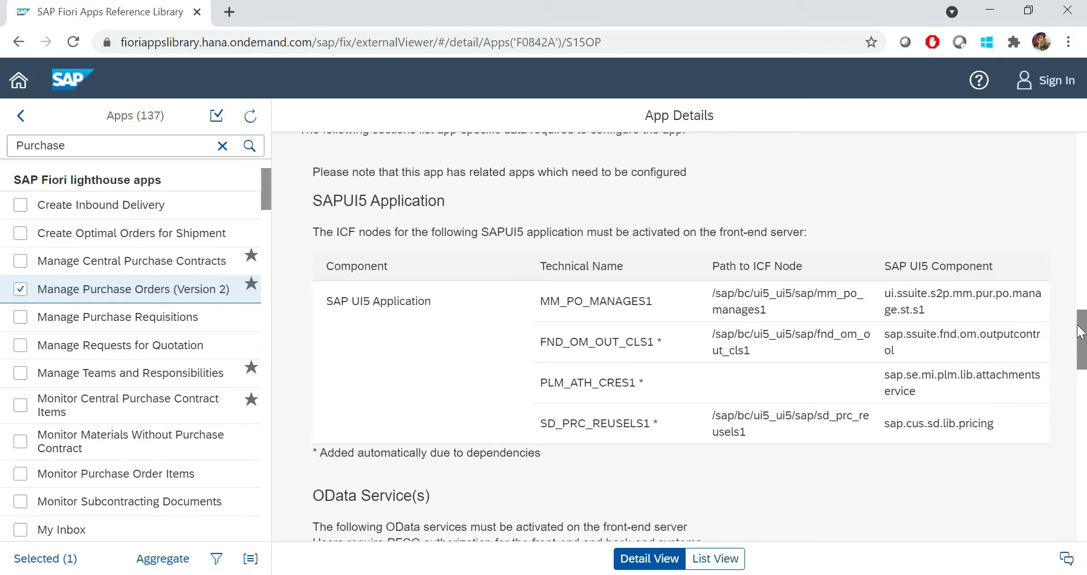
pyautogui.moveTo(1080, 332); pyautogui.dragTo(1080, 334)
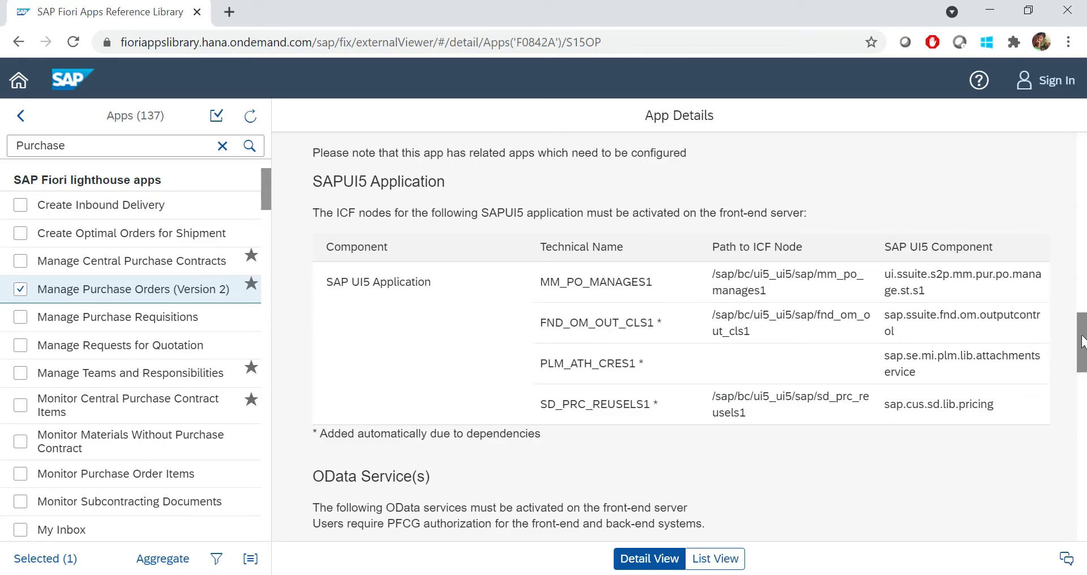
pyautogui.moveTo(1082, 342); pyautogui.dragTo(1083, 381)
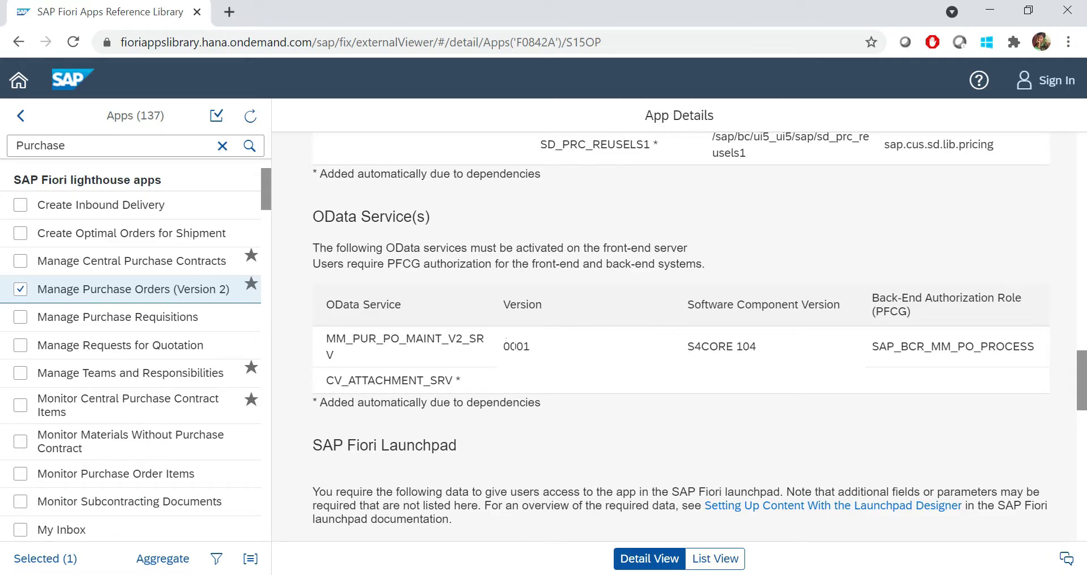
pyautogui.moveTo(474, 337); pyautogui.dragTo(473, 370)
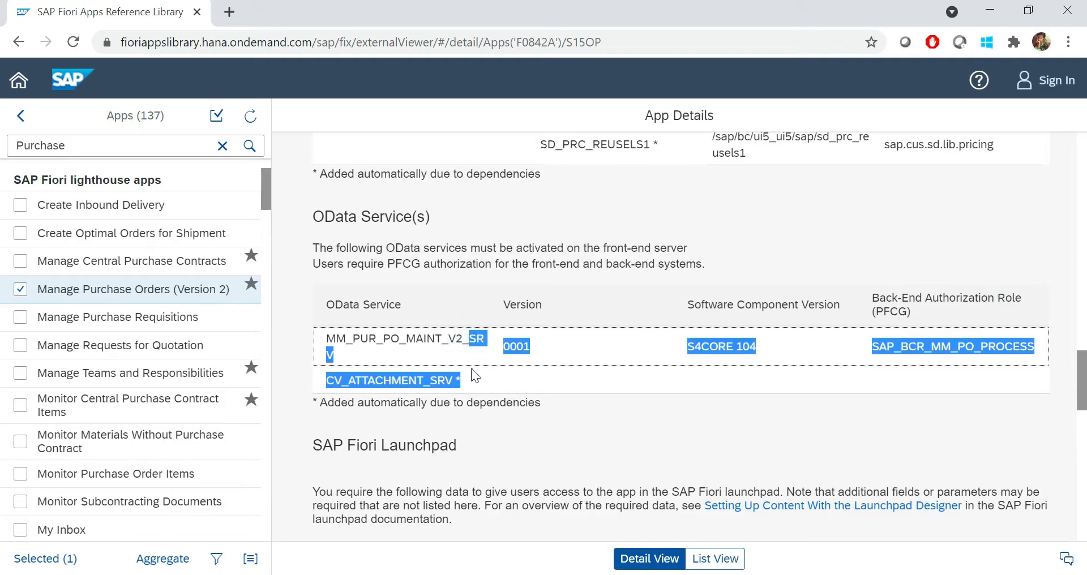
pyautogui.click(592, 376)
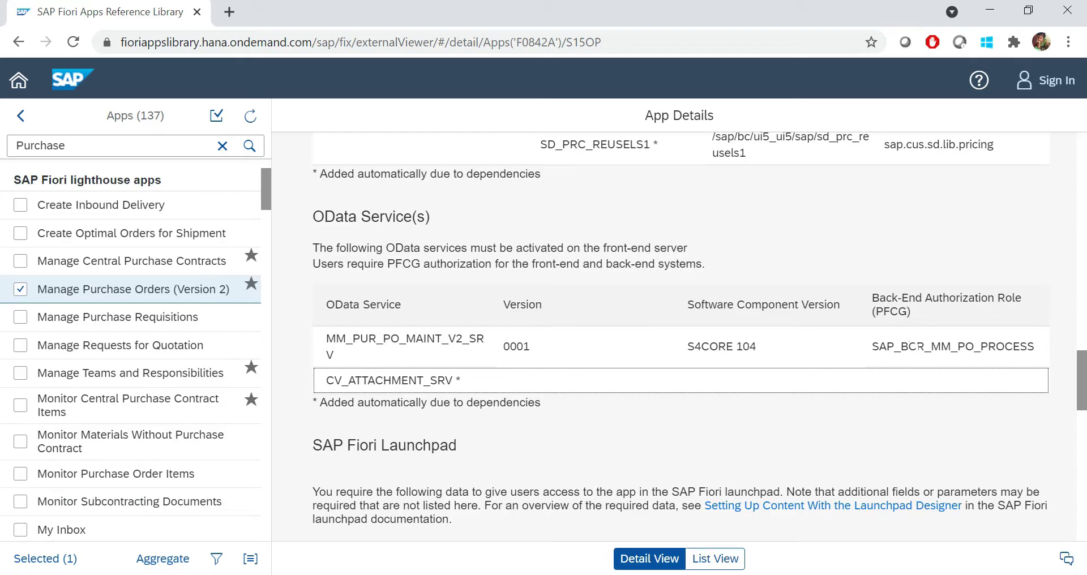
pyautogui.moveTo(879, 346); pyautogui.dragTo(992, 347)
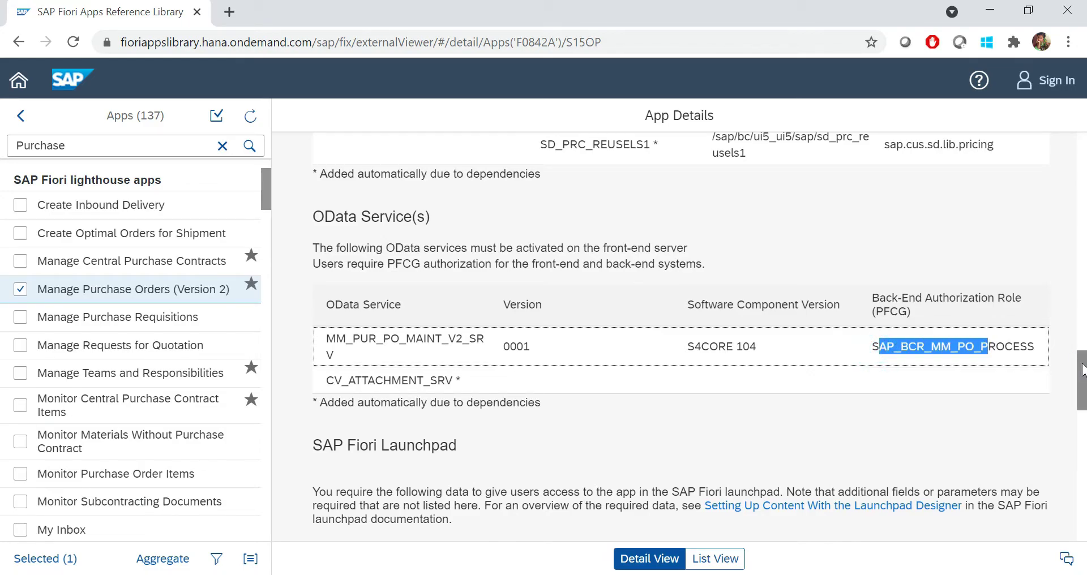
pyautogui.scroll(-1, 1082, 377)
pyautogui.moveTo(1081, 377); pyautogui.dragTo(1082, 407)
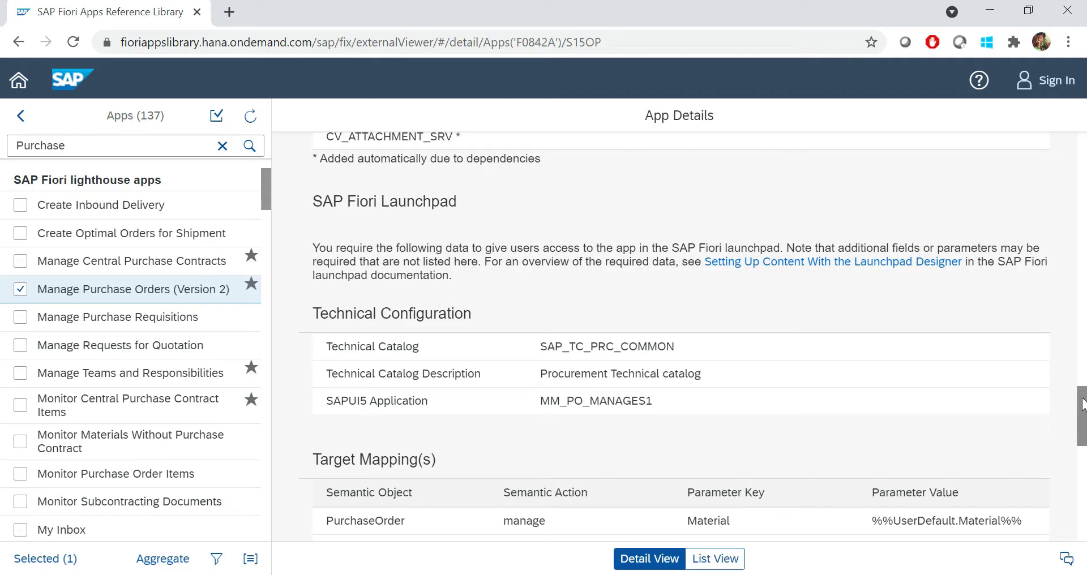
# Select the PurchaseOrder semantic object and SAP_PRC_BC_PURCHASER_PO catalog name, then scroll back to the top
pyautogui.moveTo(1081, 404); pyautogui.dragTo(1076, 436)
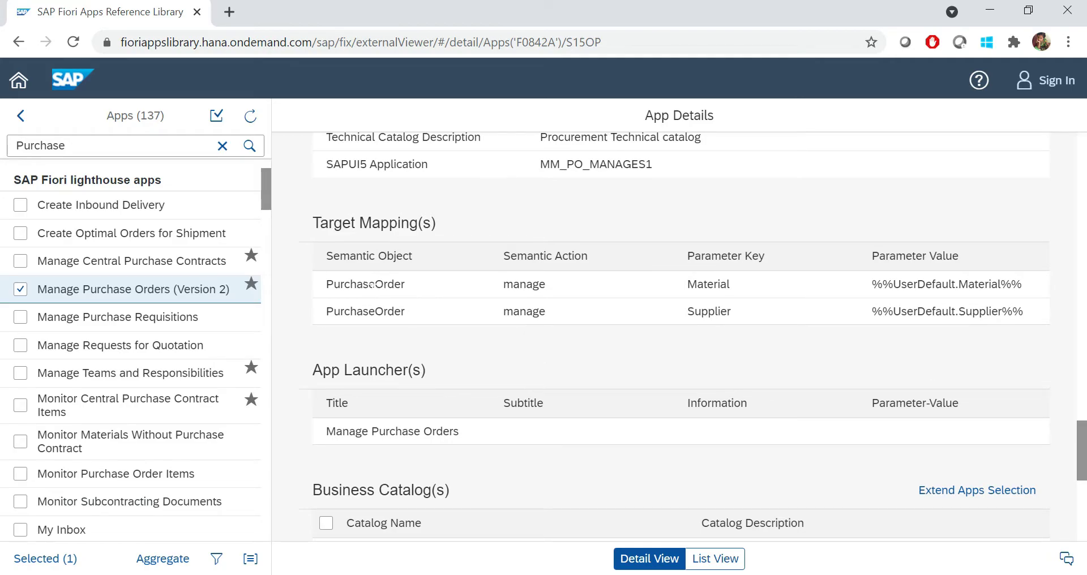
pyautogui.moveTo(369, 283); pyautogui.dragTo(413, 286)
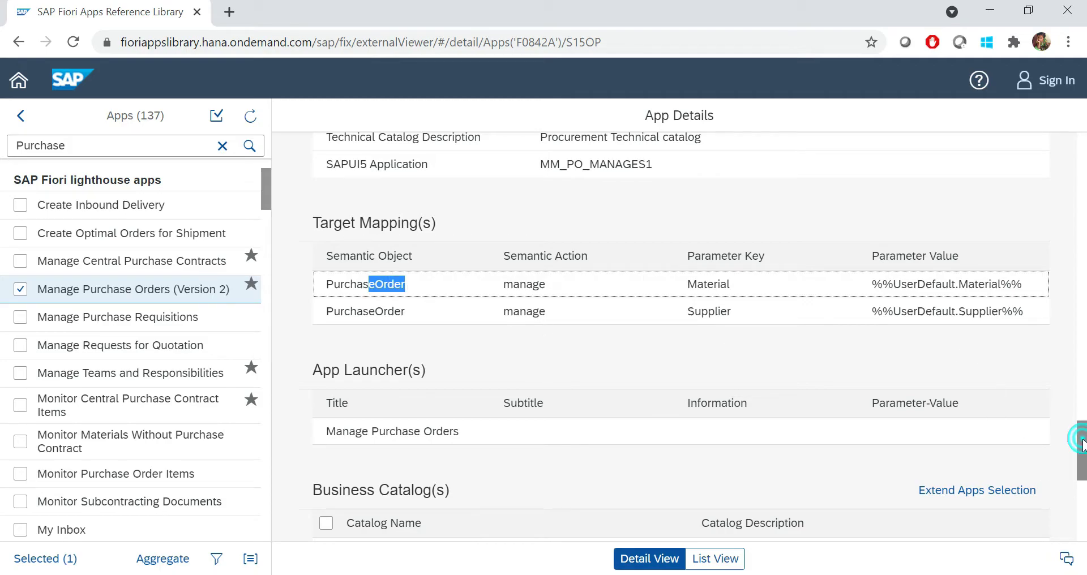
pyautogui.moveTo(1082, 442); pyautogui.dragTo(1080, 478)
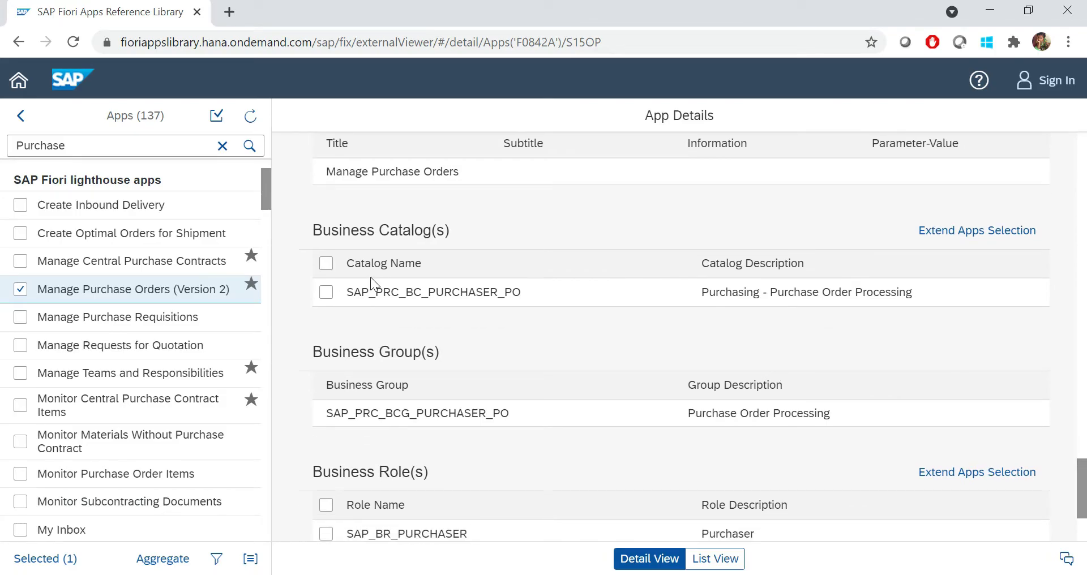
pyautogui.moveTo(354, 293); pyautogui.dragTo(520, 293)
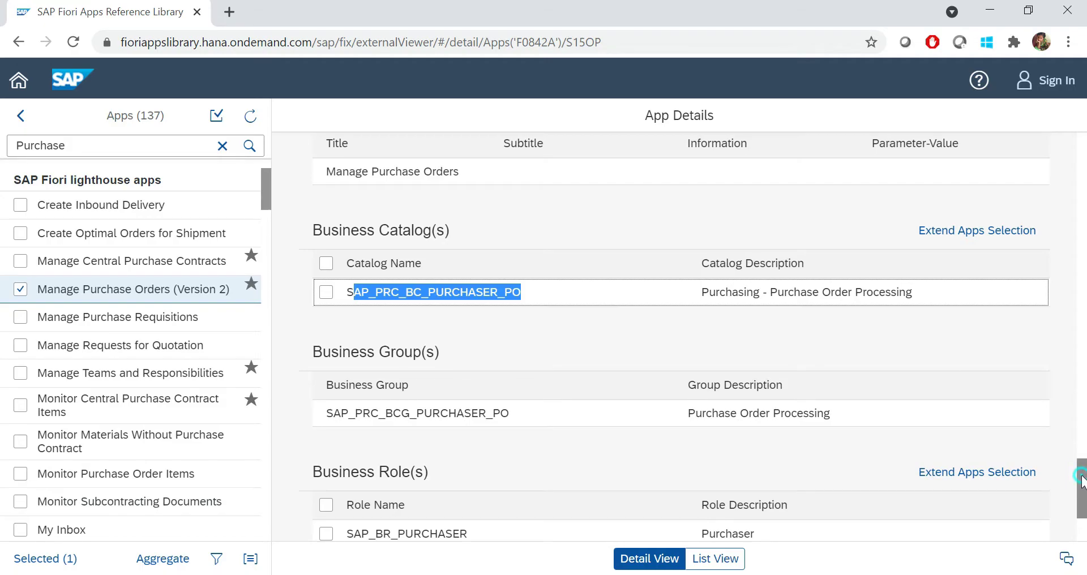
pyautogui.moveTo(1080, 473); pyautogui.dragTo(1084, 139)
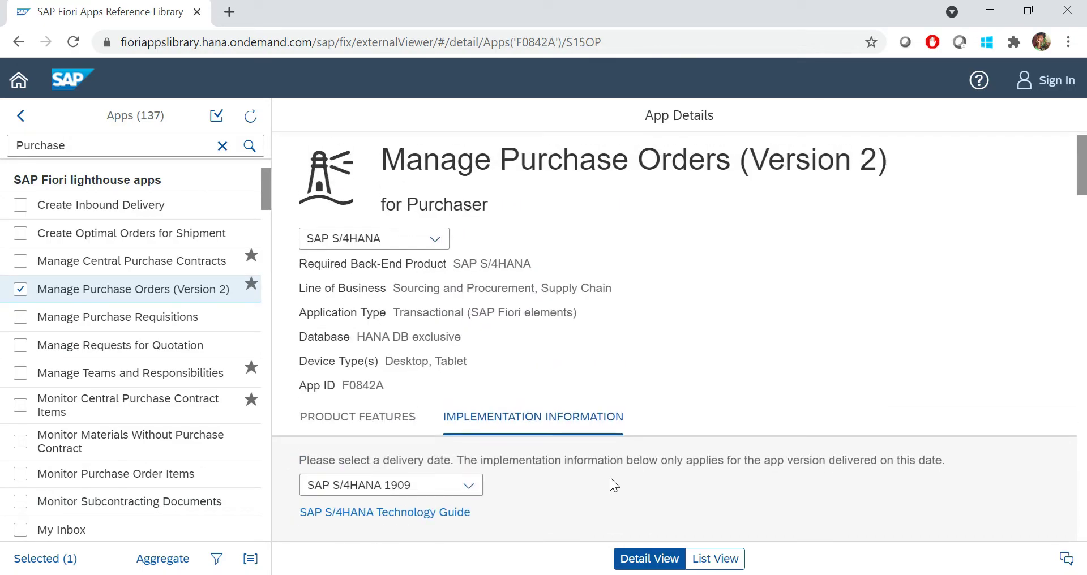
# Switch the implementation information to the SAP S/4HANA 2020 FPS01 release
pyautogui.click(451, 485)
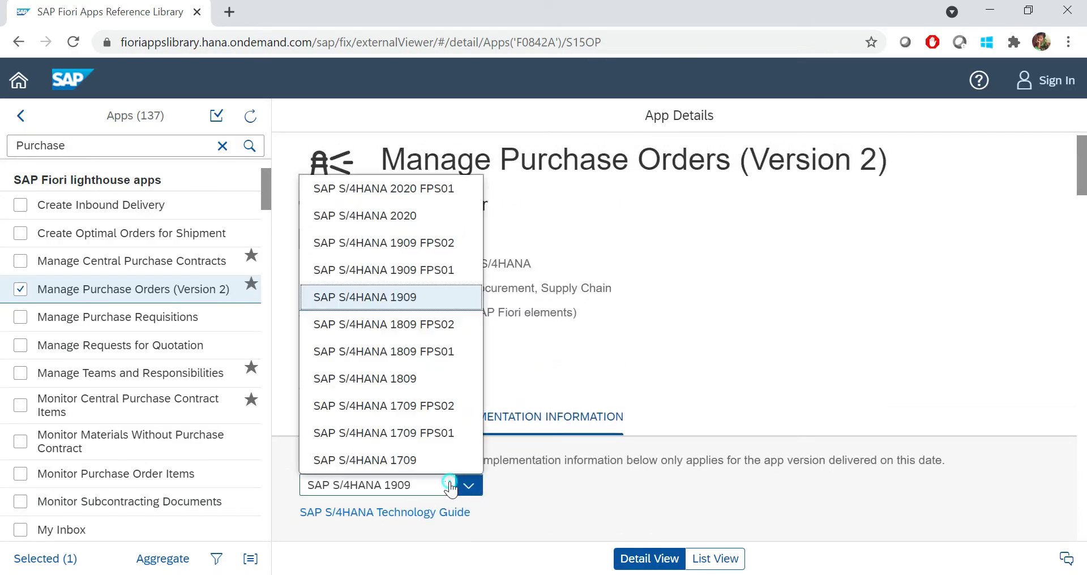
pyautogui.click(428, 190)
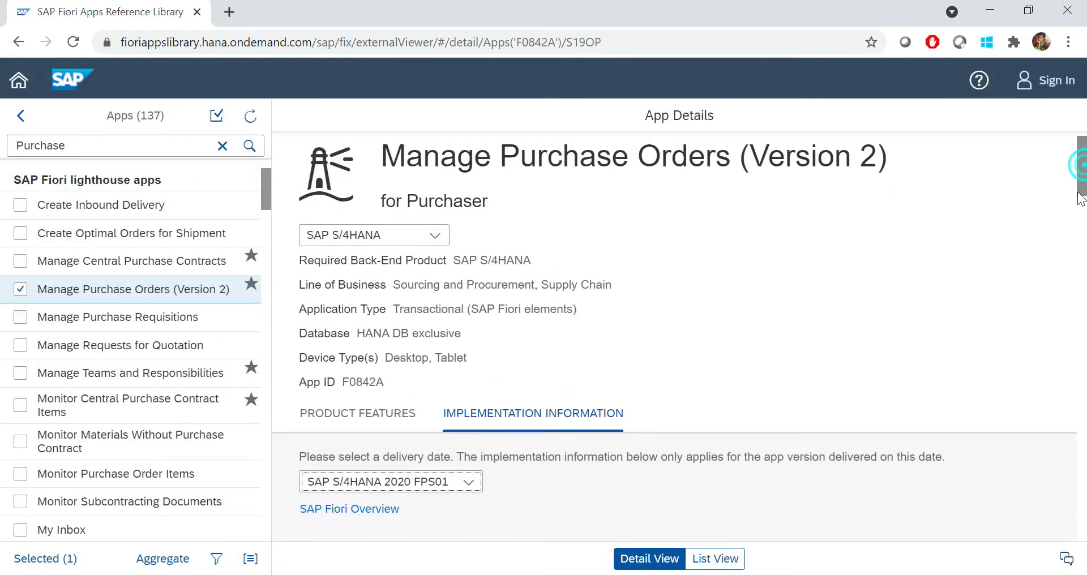
pyautogui.moveTo(1079, 182); pyautogui.dragTo(1085, 467)
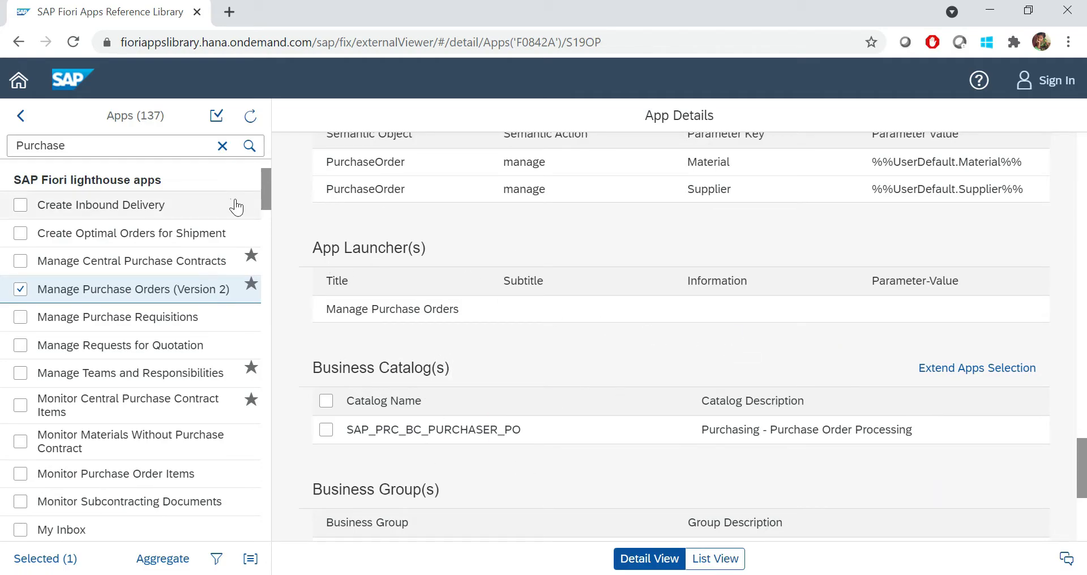
# Glance at Manage Central Purchase Contracts, then go back to Manage Purchase Orders (Version 2)
pyautogui.click(83, 260)
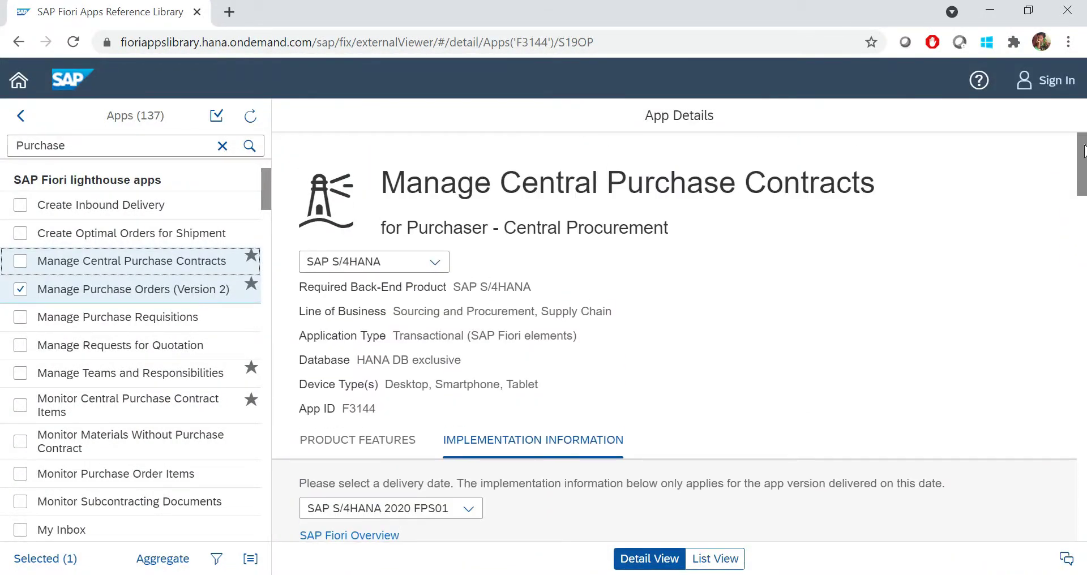
pyautogui.moveTo(1082, 155); pyautogui.dragTo(1083, 499)
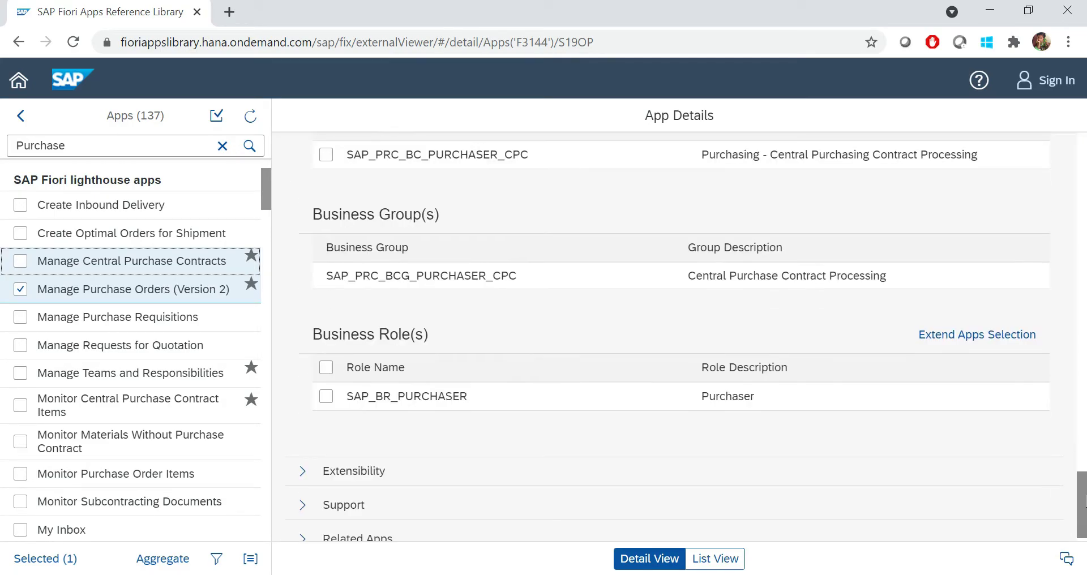
pyautogui.click(145, 290)
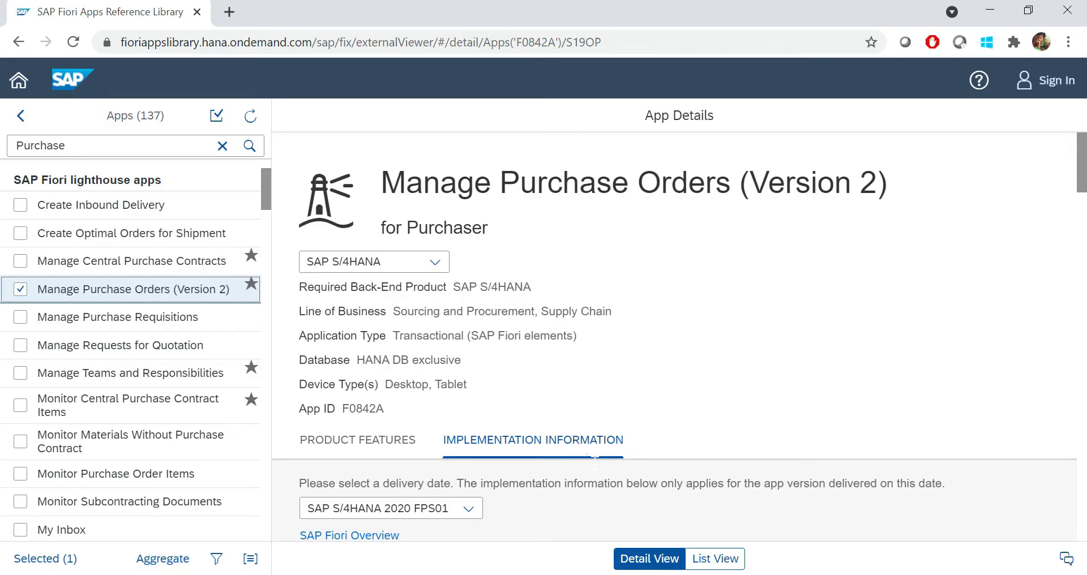
# Switch back to SAP S/4HANA 1909 and highlight the Purchase Order Processing catalog description
pyautogui.click(468, 508)
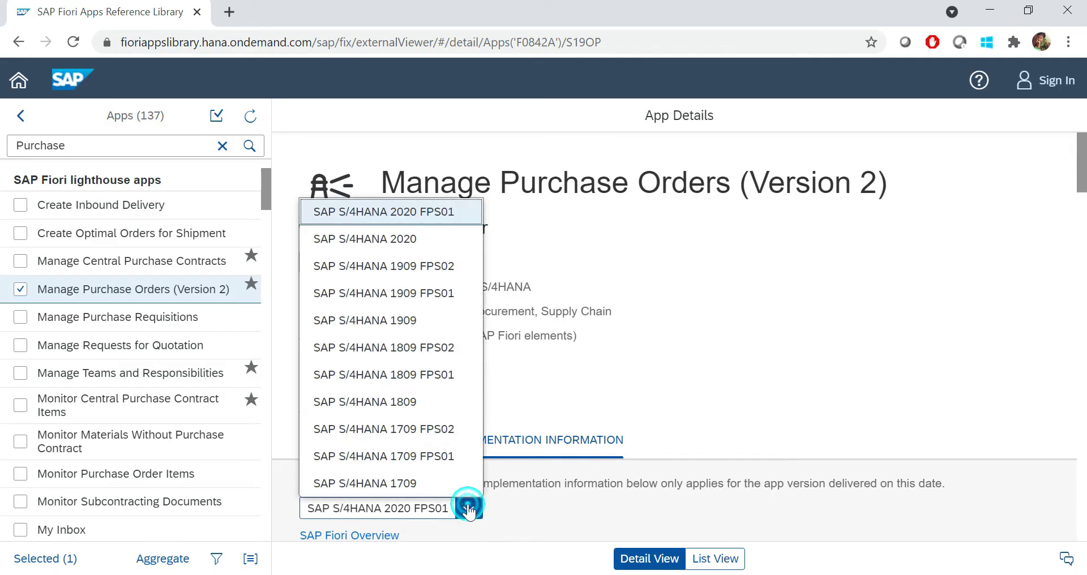
pyautogui.click(424, 321)
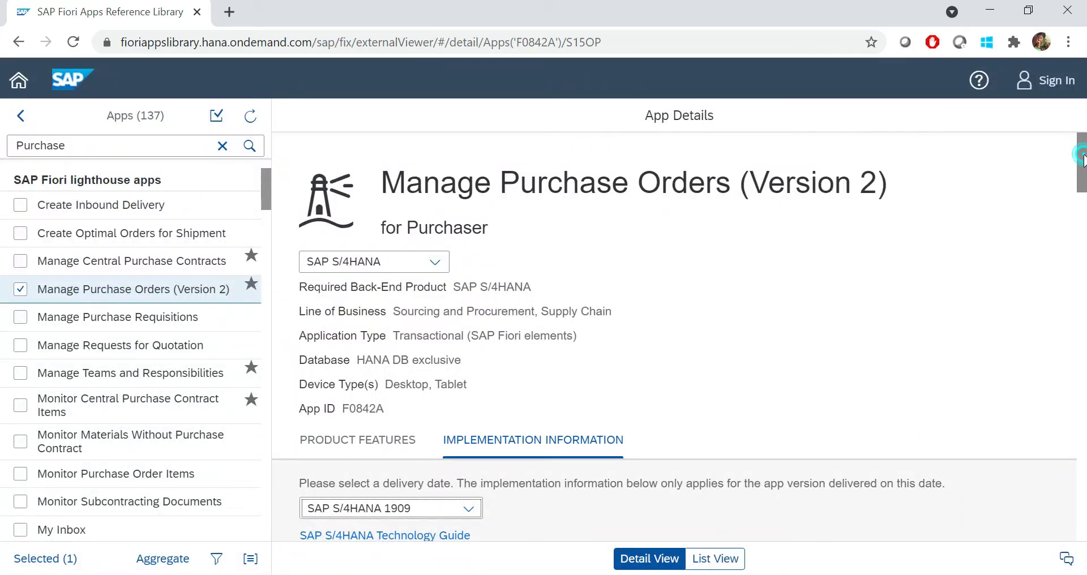
pyautogui.moveTo(1081, 156); pyautogui.dragTo(1082, 481)
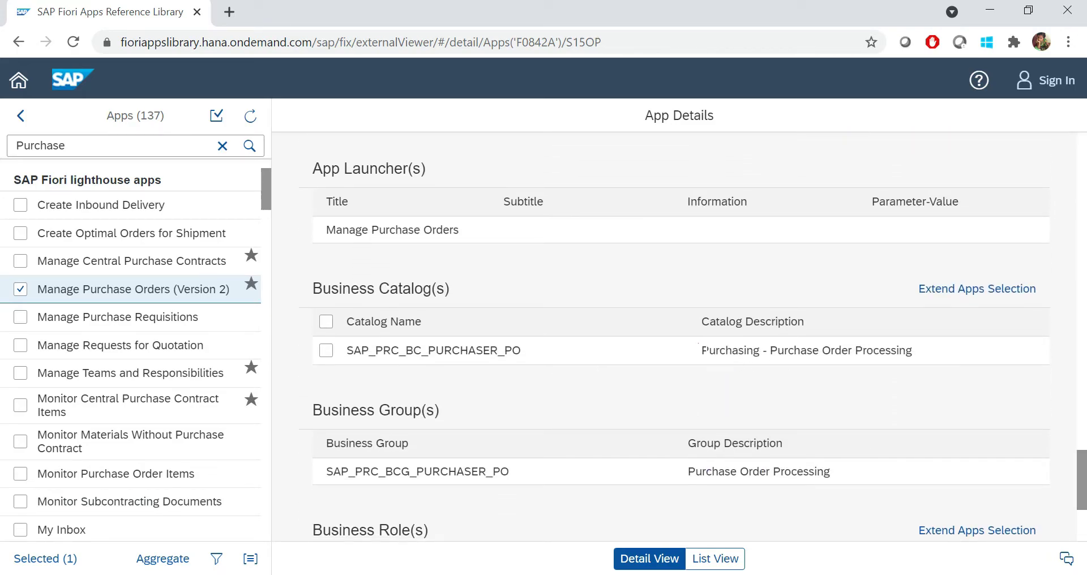
pyautogui.moveTo(701, 350); pyautogui.dragTo(874, 361)
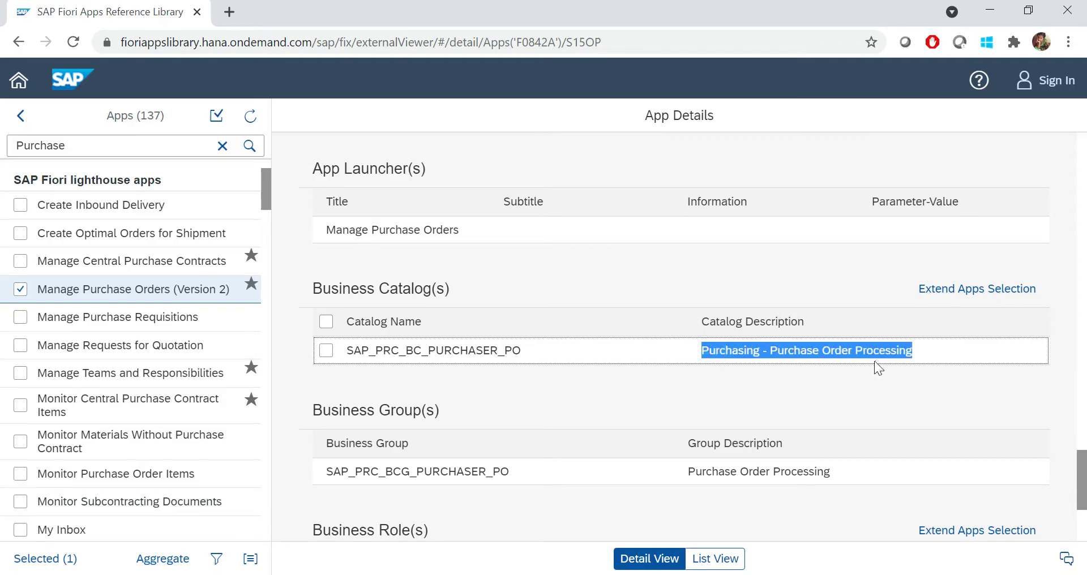
# Browse the SAP_PRC_BC_PURCHASER_PO catalog's apps, cancel, then show the whole library's 1299 apps in List View
pyautogui.click(957, 300)
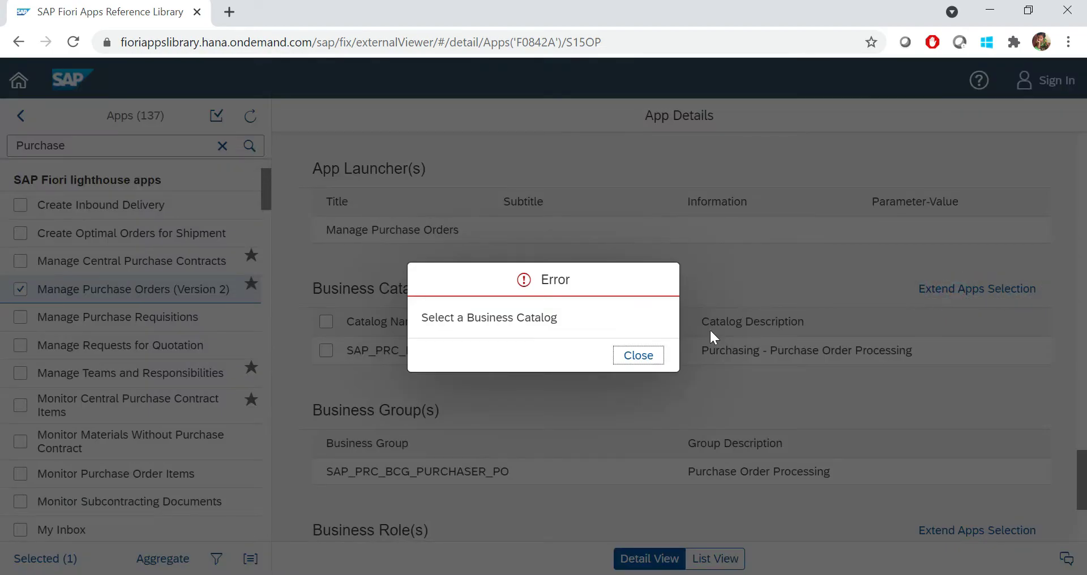
pyautogui.click(638, 356)
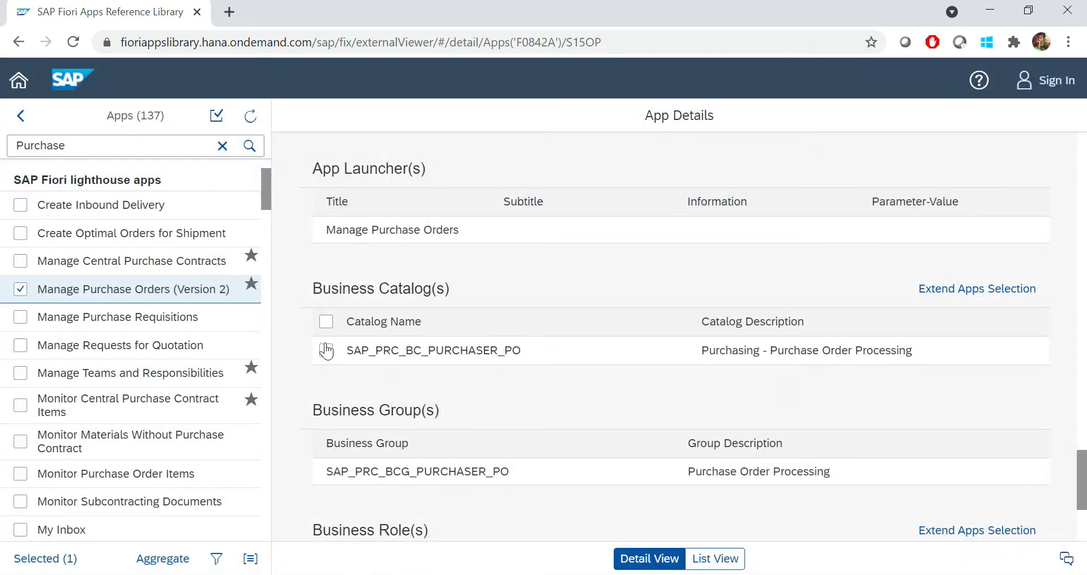
pyautogui.click(326, 351)
pyautogui.click(928, 299)
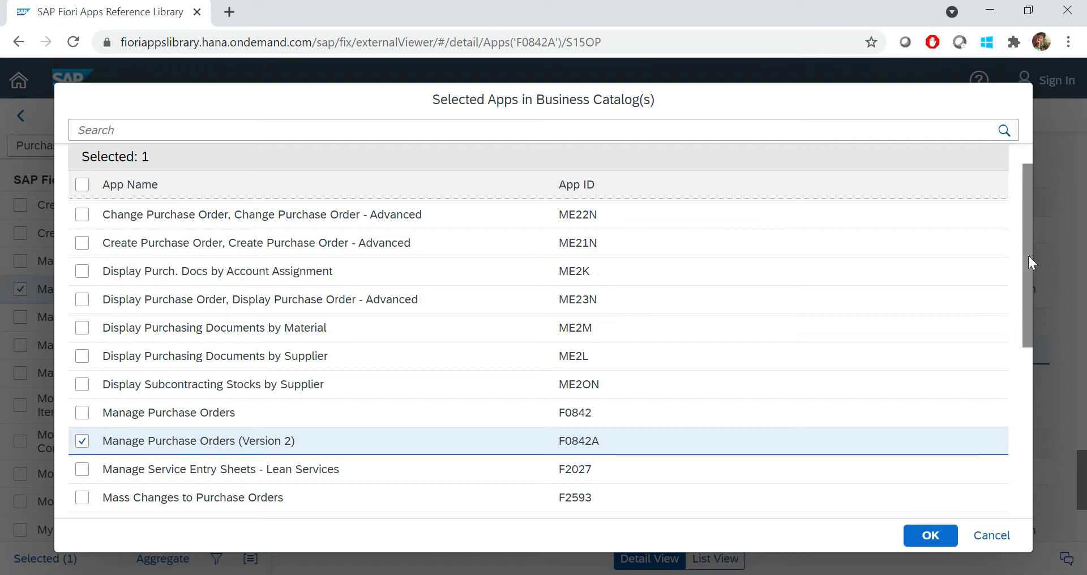
pyautogui.moveTo(1029, 256); pyautogui.dragTo(1022, 433)
pyautogui.scroll(7, 1016, 253)
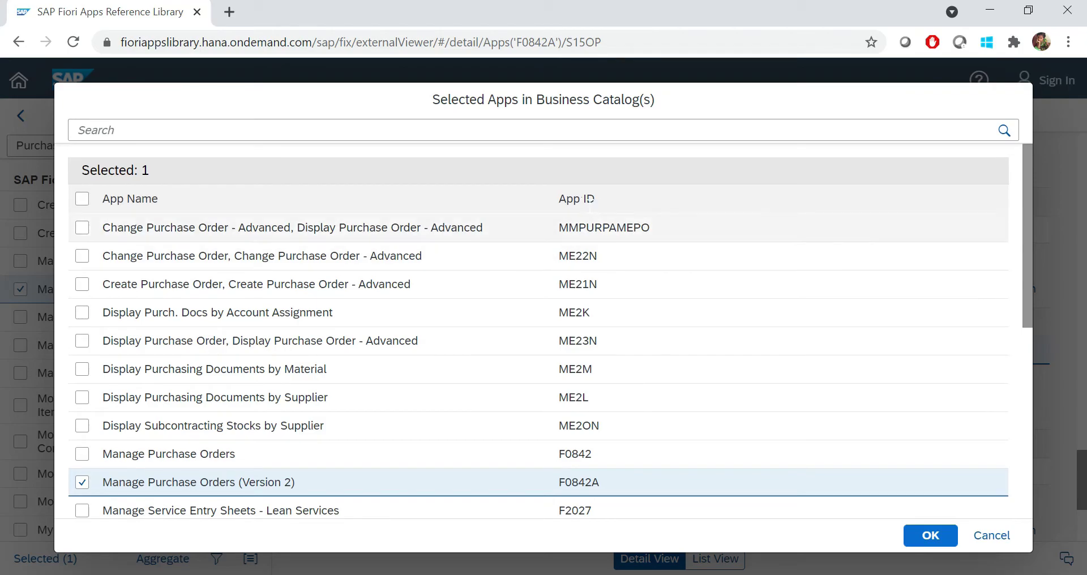
pyautogui.click(990, 535)
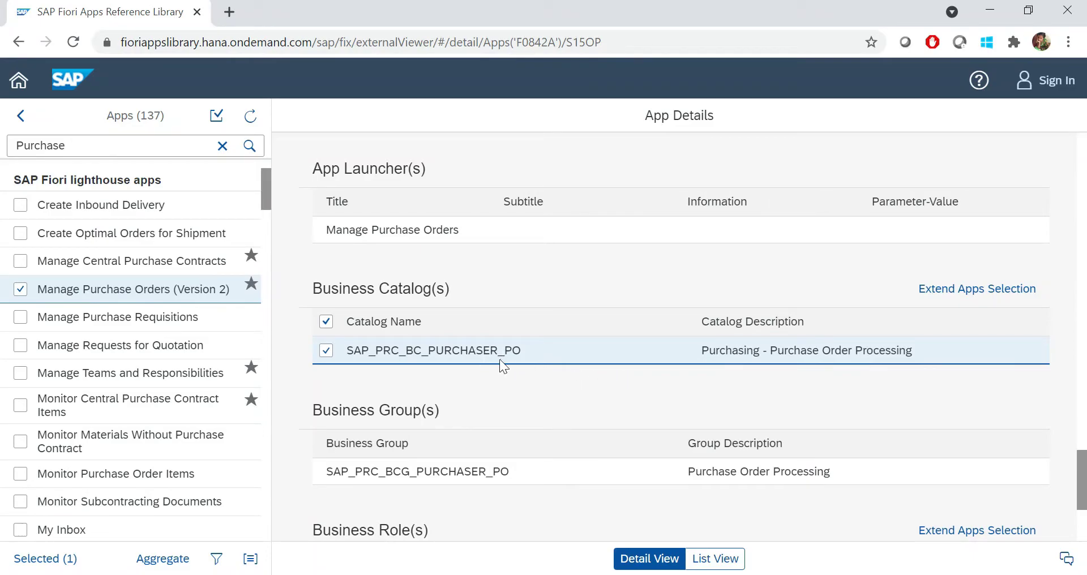
pyautogui.click(701, 560)
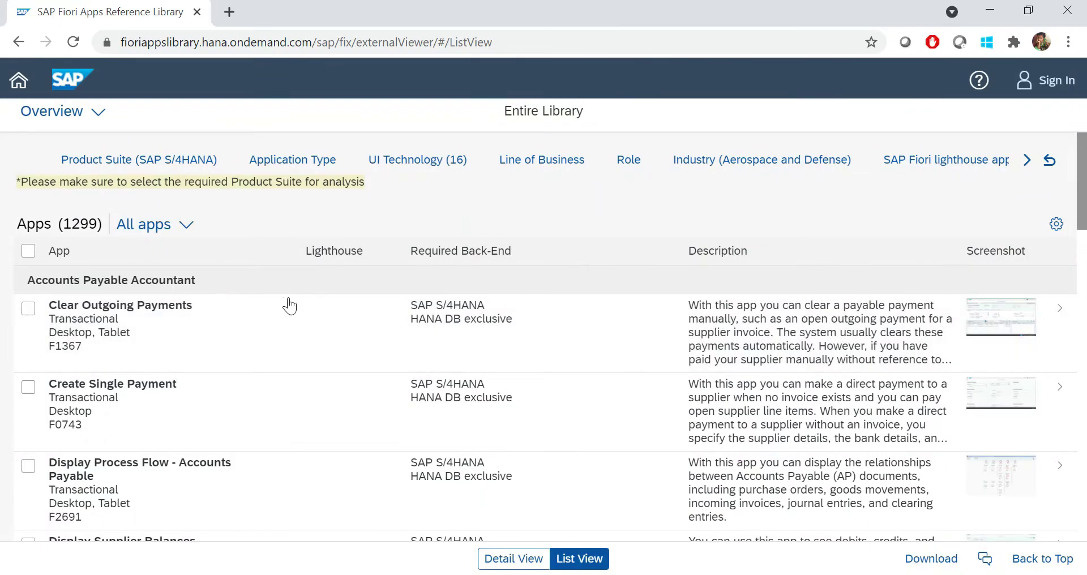
# Narrow the app list to Current Selection and open Manage Purchase Orders (Version 2) in full-page details
pyautogui.click(185, 225)
pyautogui.click(82, 324)
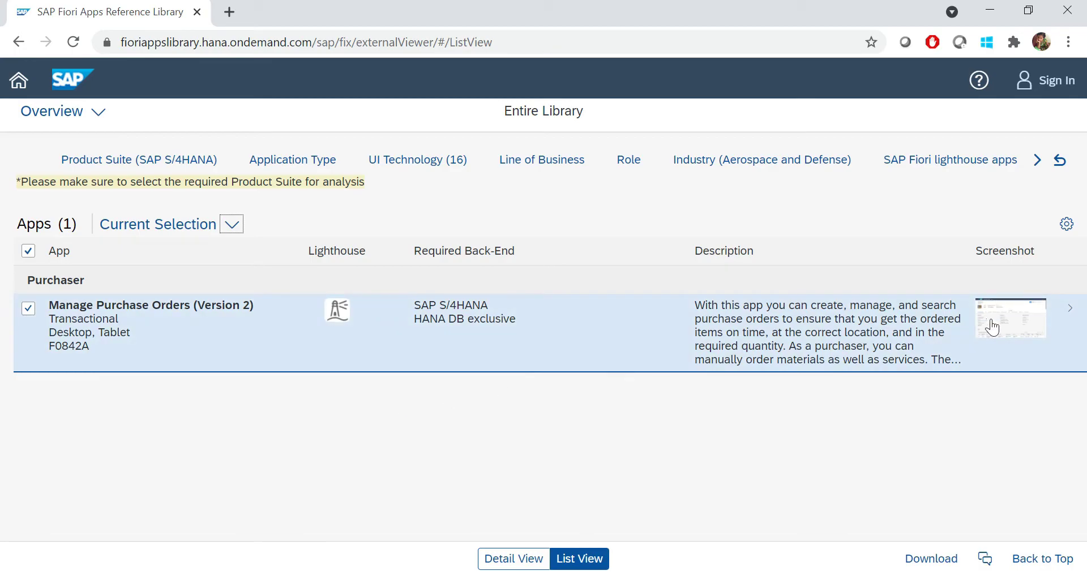
pyautogui.click(1071, 309)
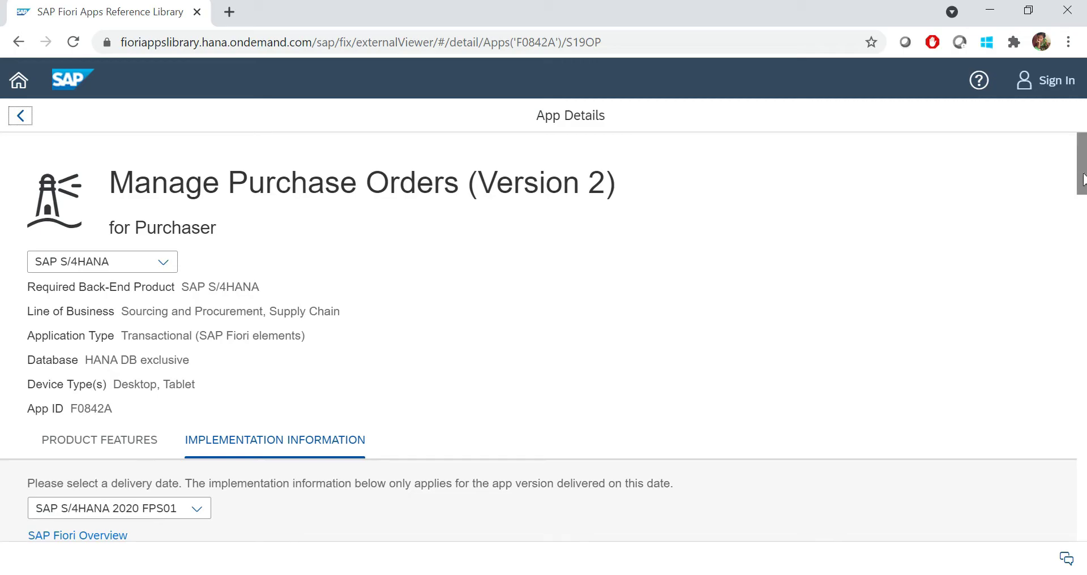
# Expand the Extensibility, Support and Related Apps sections of the Manage Purchase Orders details
pyautogui.moveTo(1082, 170); pyautogui.dragTo(1079, 564)
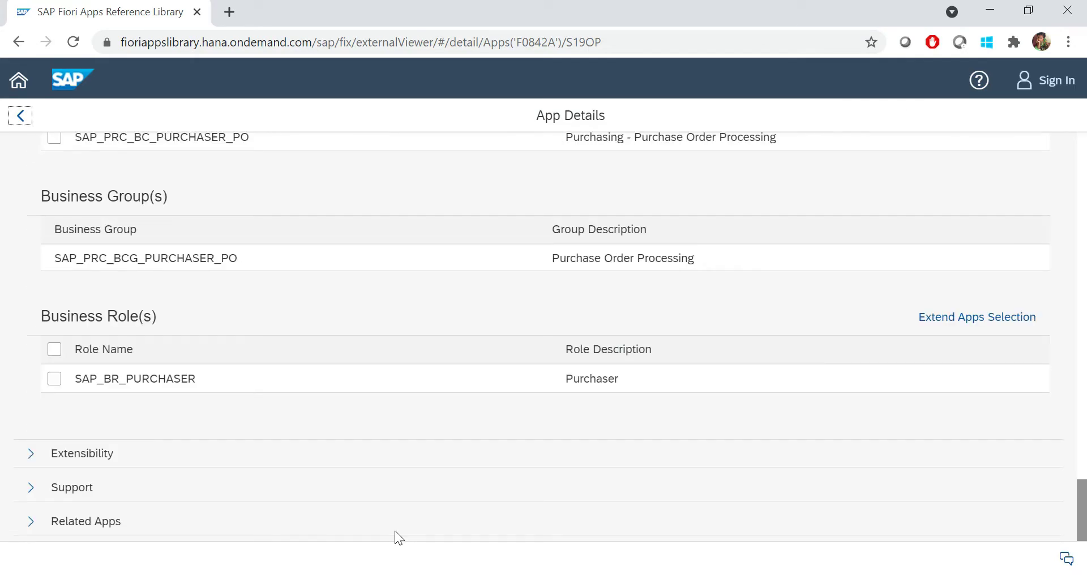
pyautogui.click(31, 454)
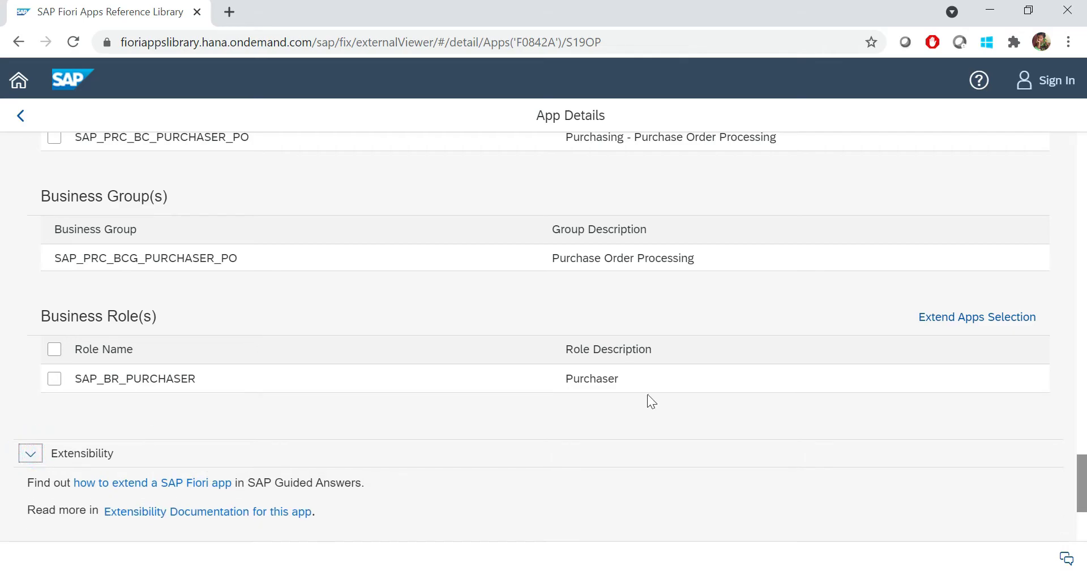
pyautogui.moveTo(1082, 469); pyautogui.dragTo(1085, 521)
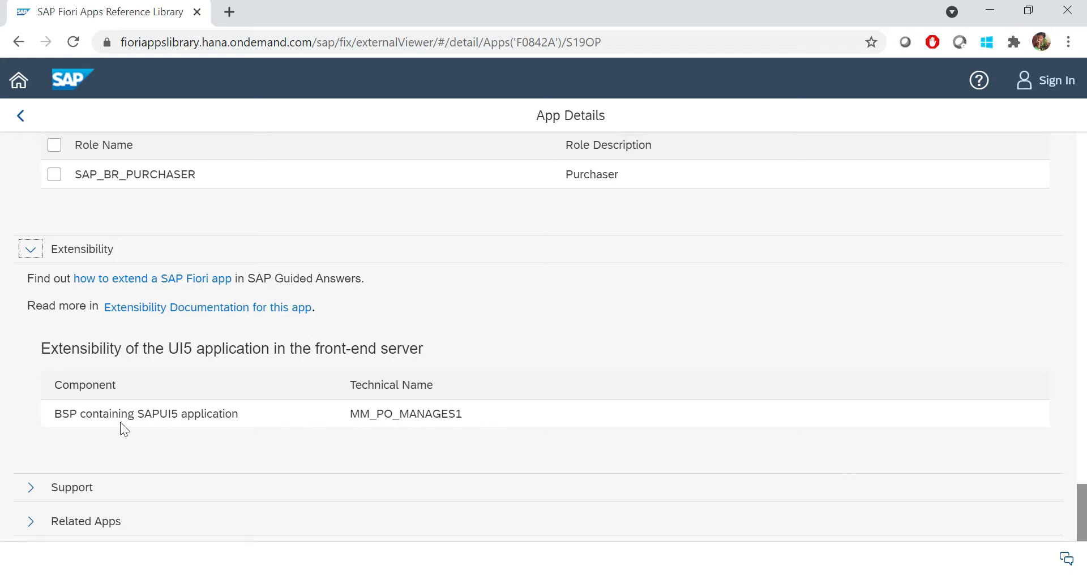
pyautogui.click(32, 490)
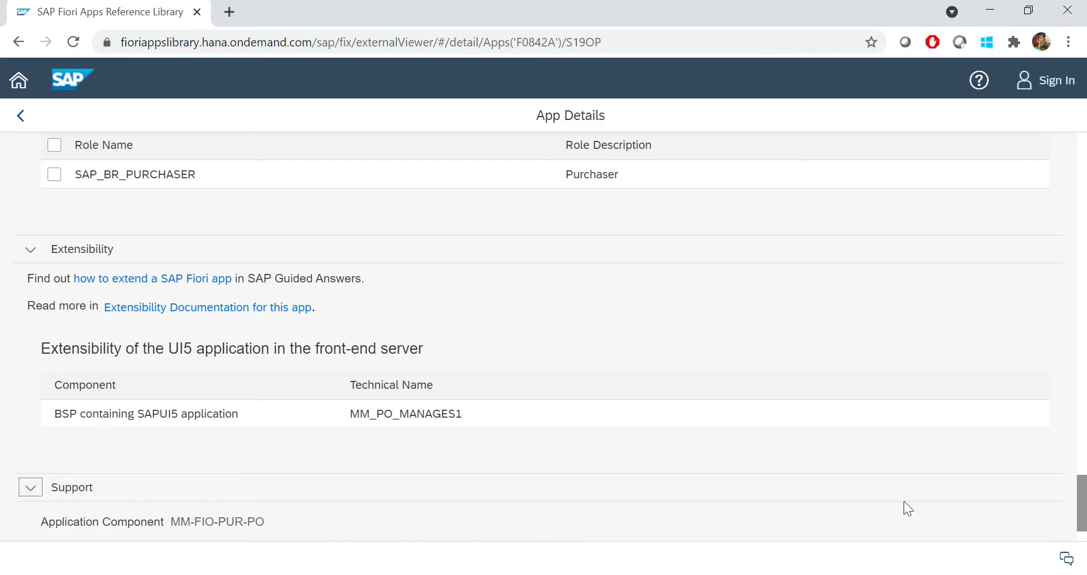
pyautogui.moveTo(1083, 500); pyautogui.dragTo(1084, 541)
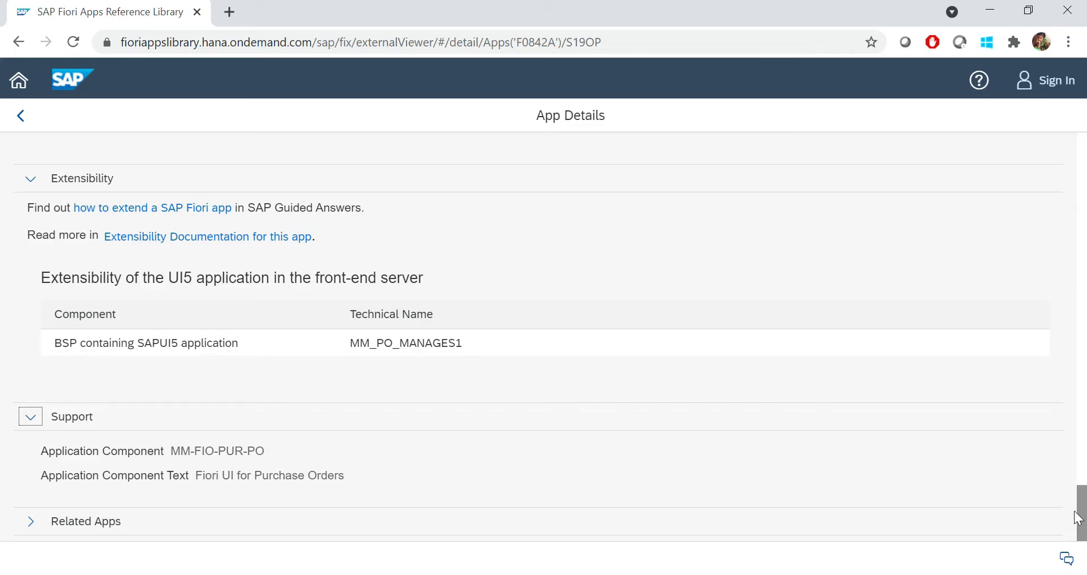
pyautogui.click(32, 525)
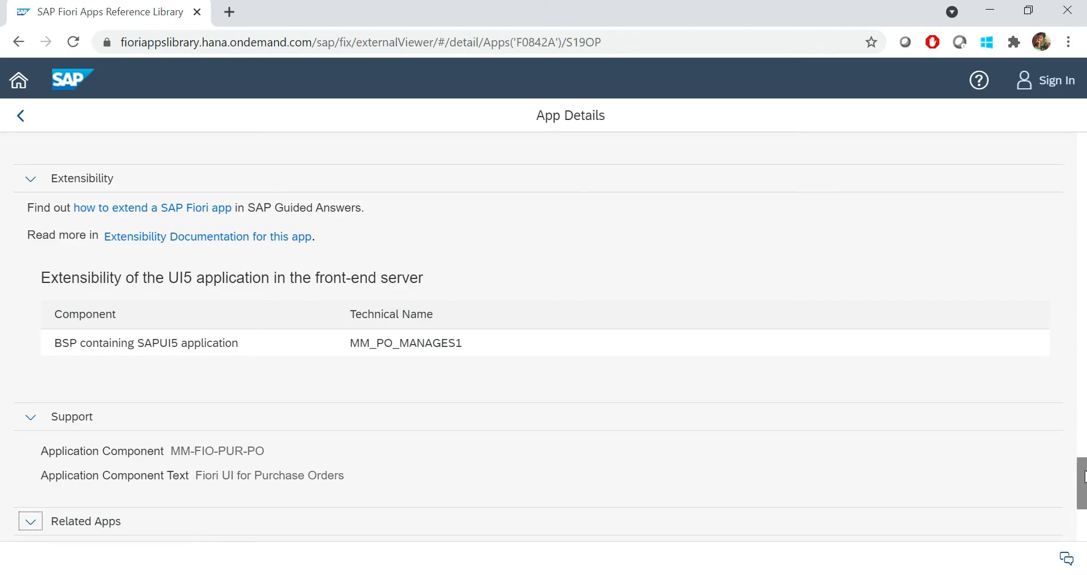
pyautogui.scroll(-5, 1082, 476)
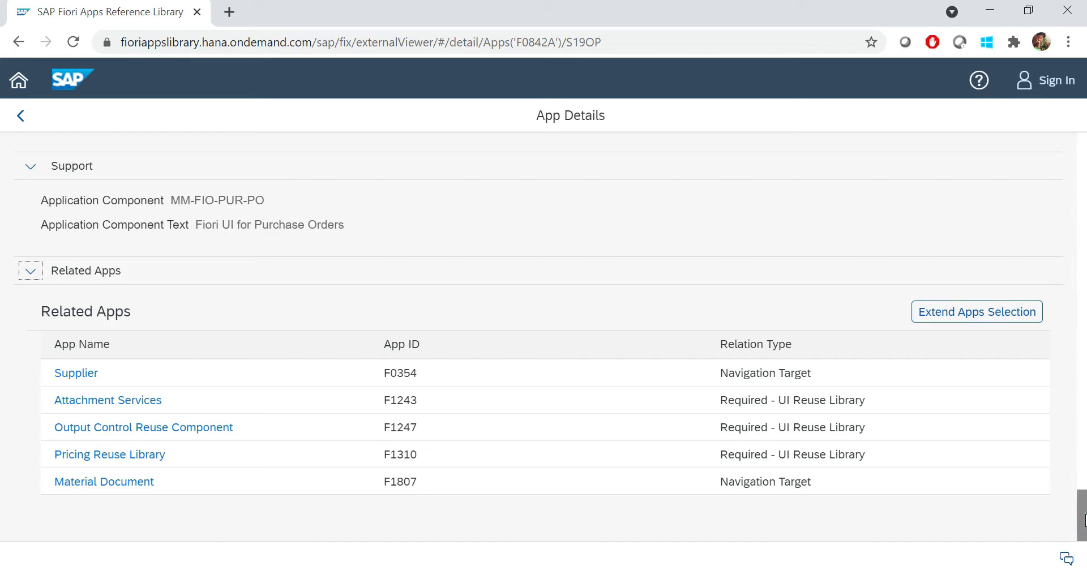
pyautogui.moveTo(1084, 516); pyautogui.dragTo(1083, 163)
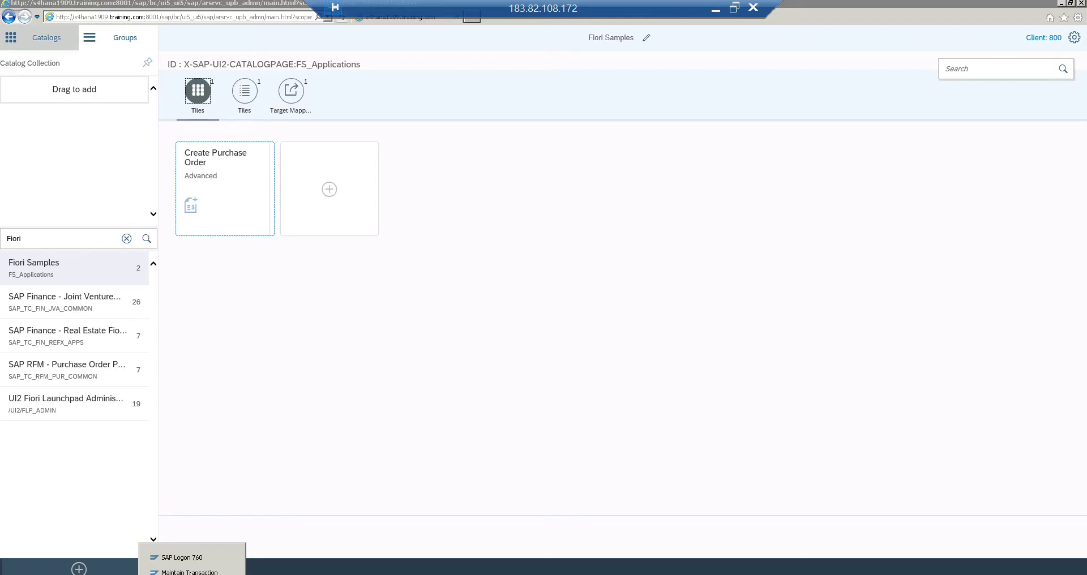
# Open System: Status in the Maintain Transaction session and show the installed software component versions
pyautogui.click(189, 572)
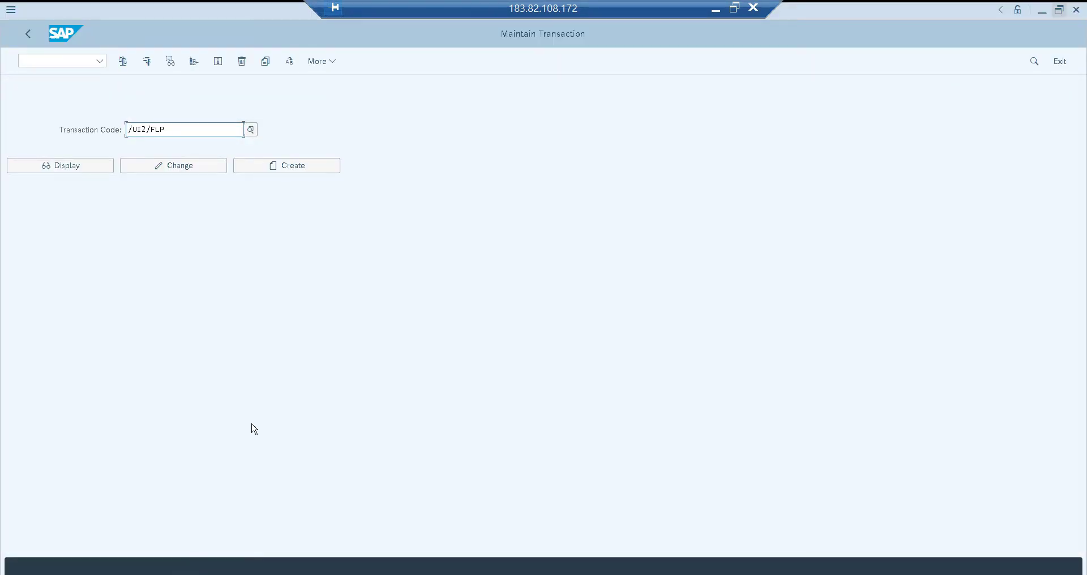
pyautogui.click(327, 61)
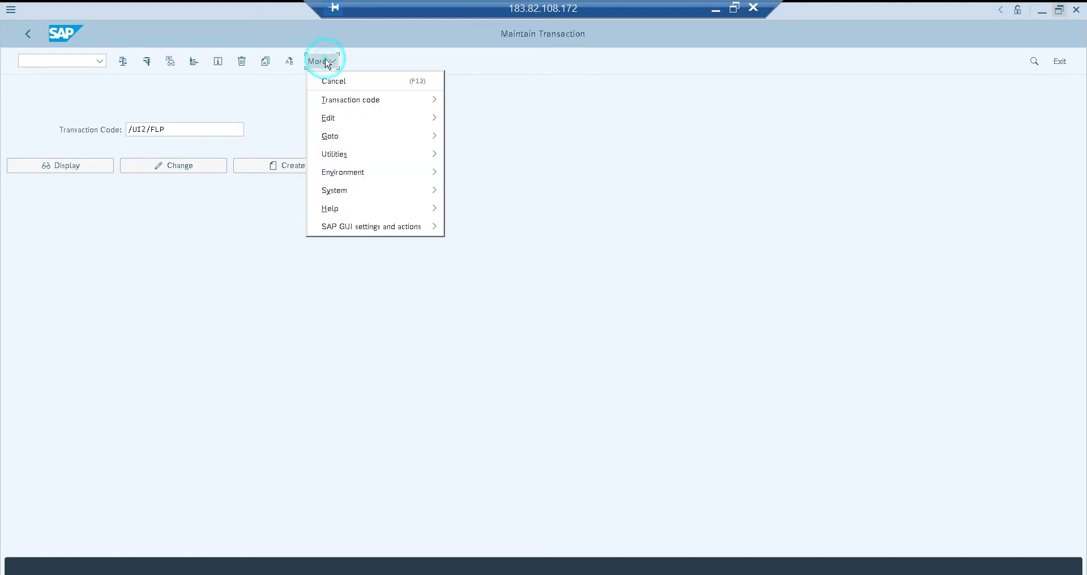
pyautogui.click(359, 196)
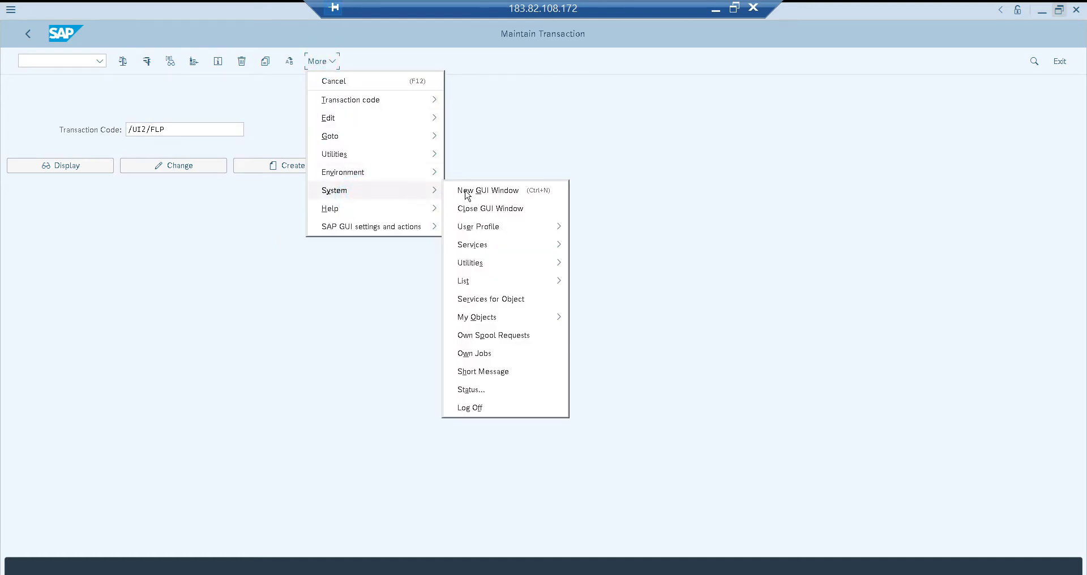
pyautogui.click(494, 392)
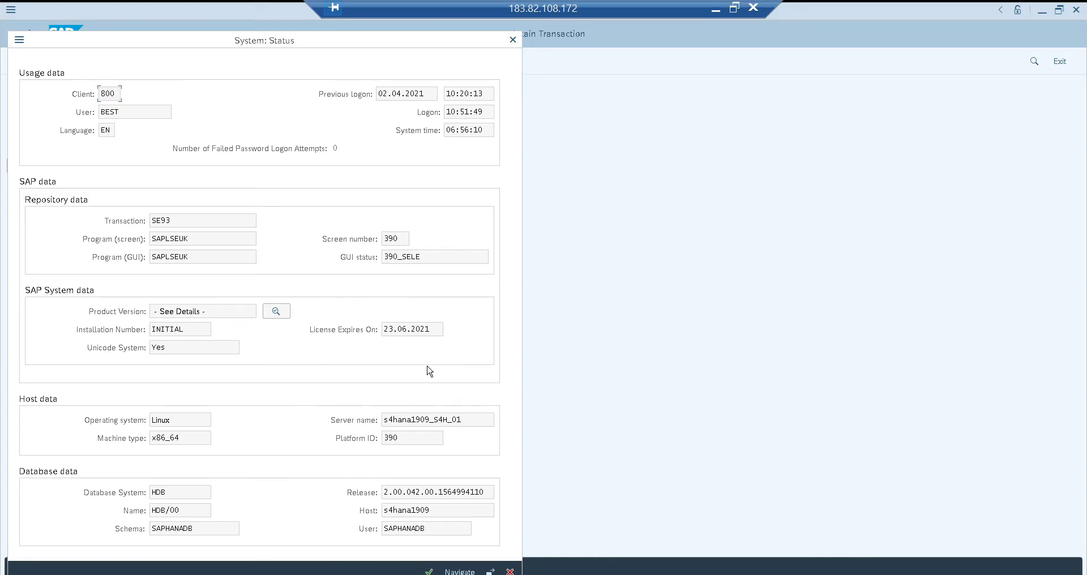
pyautogui.click(276, 312)
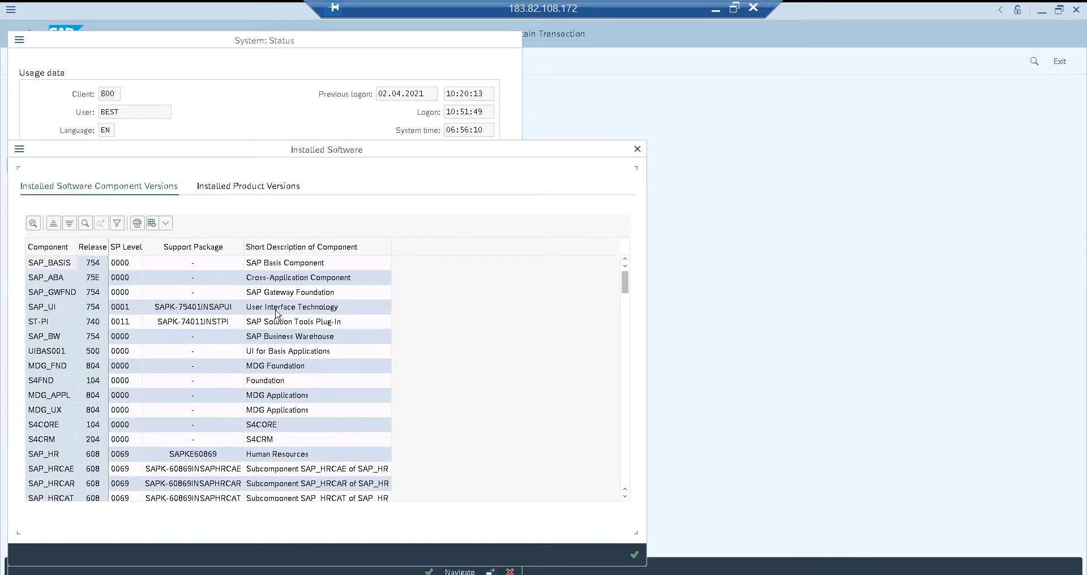
# Review the SAP_BASIS and SAP_GWFND component rows, then minimize the remote session
pyautogui.moveTo(416, 152); pyautogui.dragTo(468, 111)
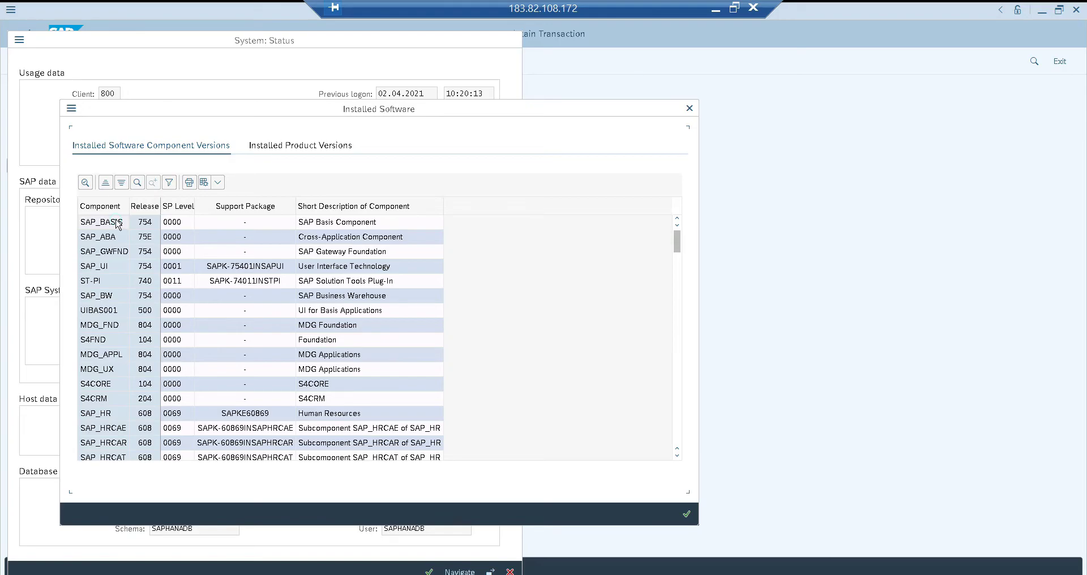
pyautogui.click(118, 225)
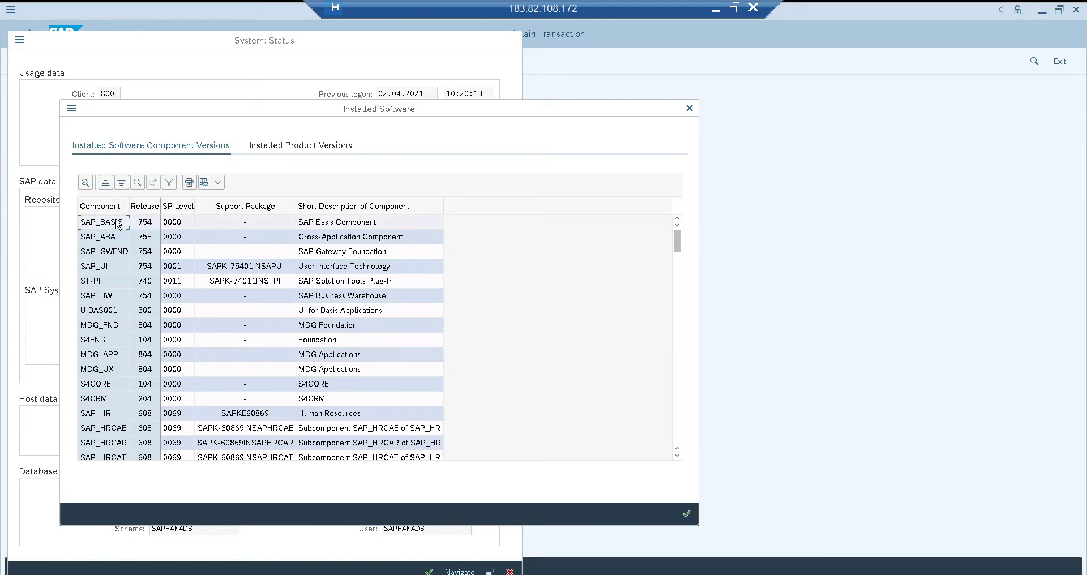
pyautogui.click(110, 253)
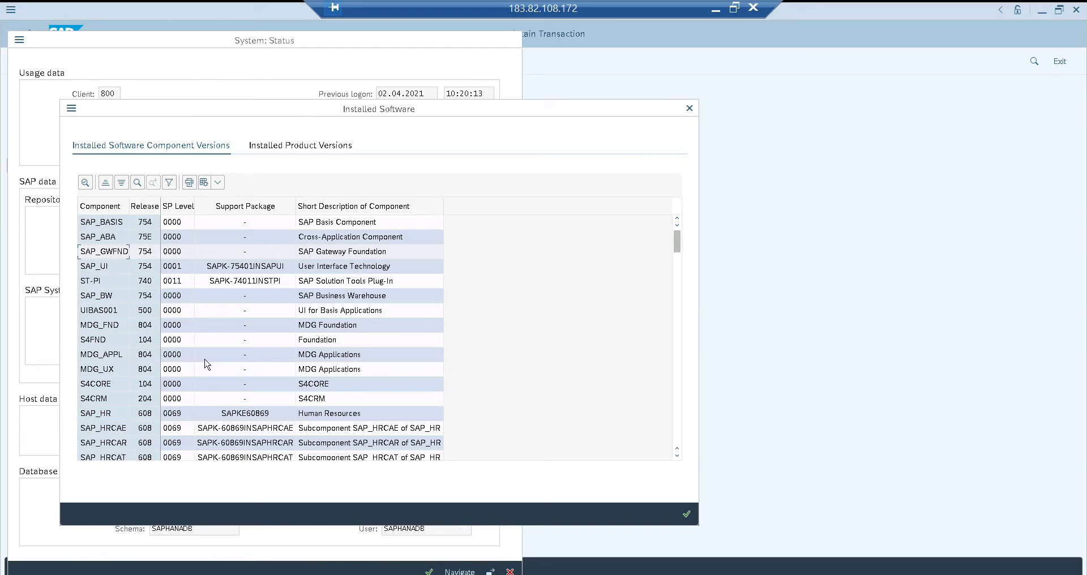
pyautogui.click(716, 11)
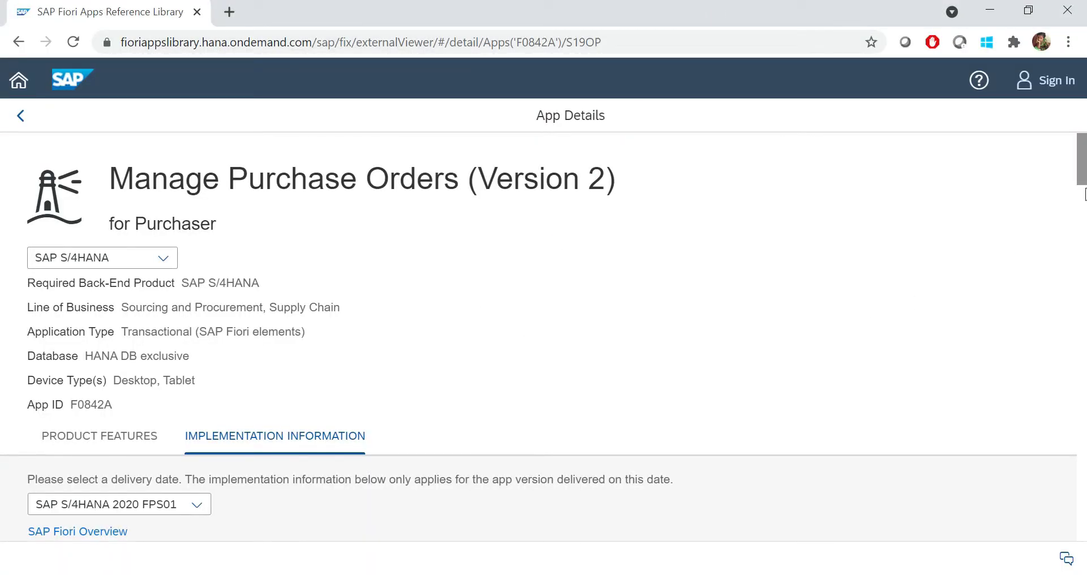
# Check the library's front-end component version UIS4HOP1 600 - SP 0001, then go back to SAP GUI
pyautogui.moveTo(1083, 162); pyautogui.dragTo(1082, 262)
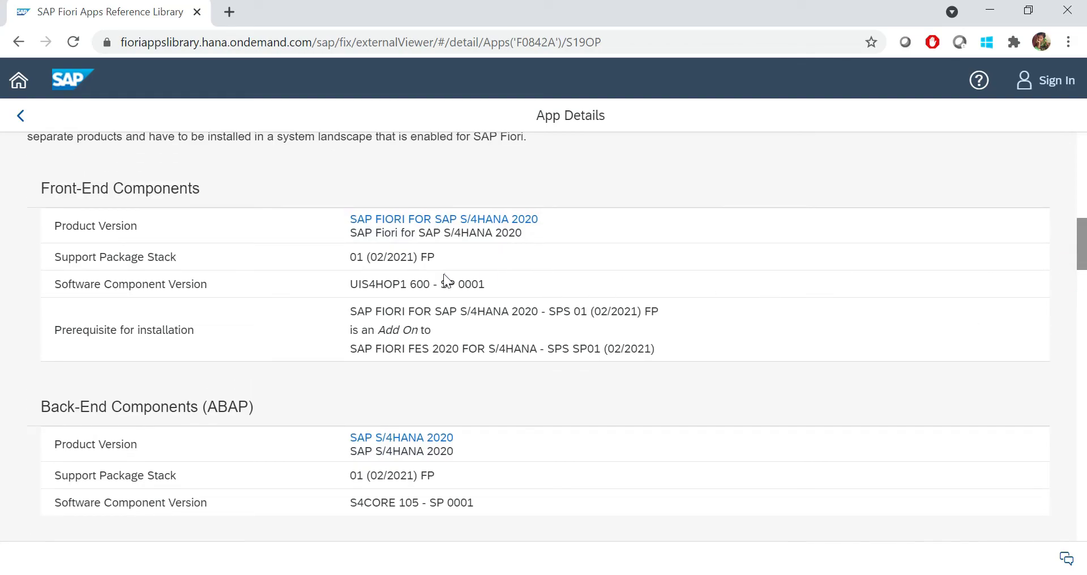
pyautogui.moveTo(369, 283); pyautogui.dragTo(409, 284)
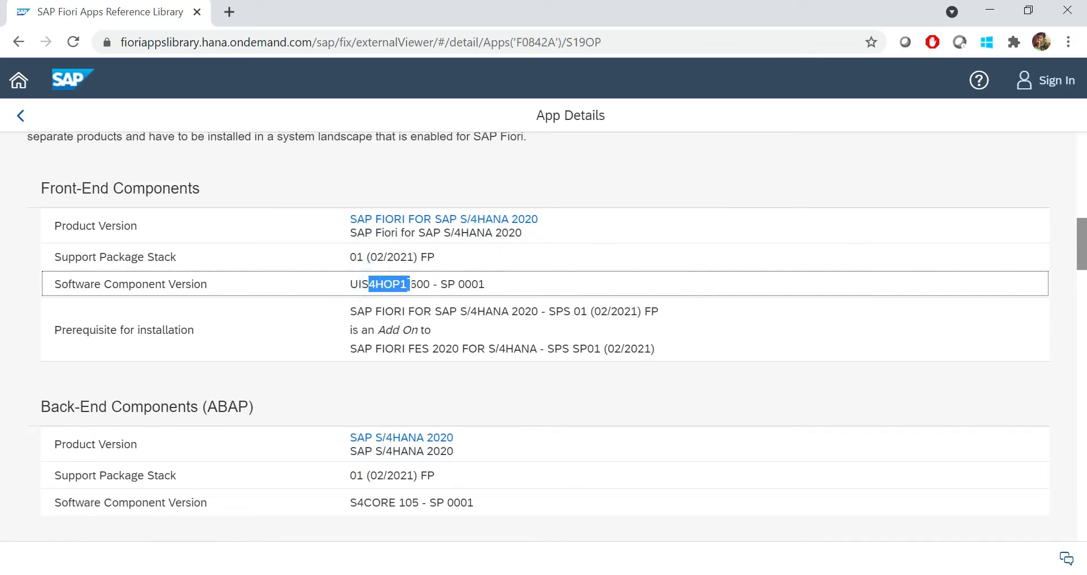
pyautogui.click(738, 573)
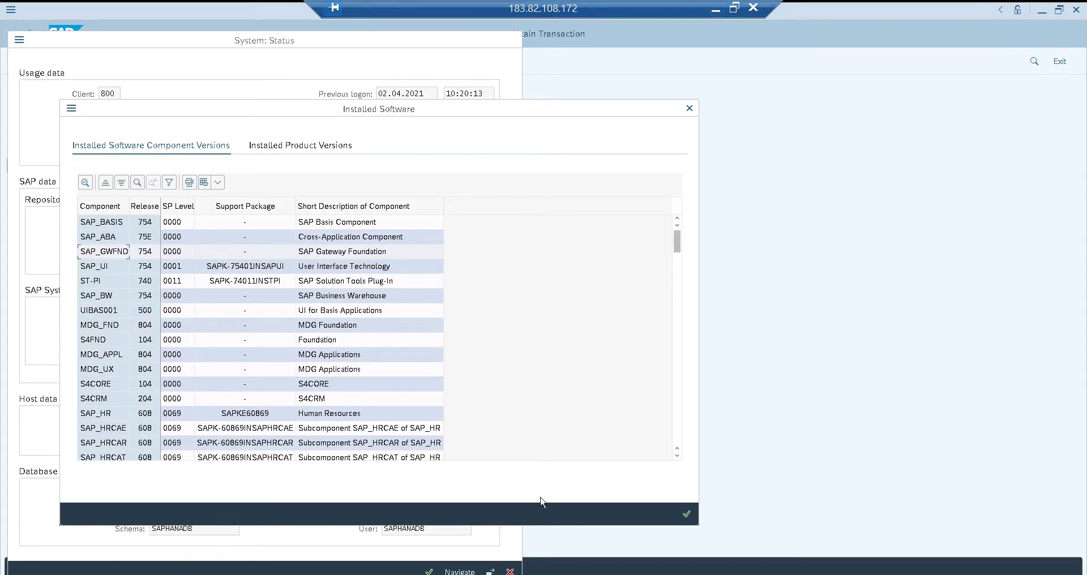
# Search Installed Software for UIS4HOP1 and compare its release 500 with the library's UIS4HOP1 600
pyautogui.click(137, 183)
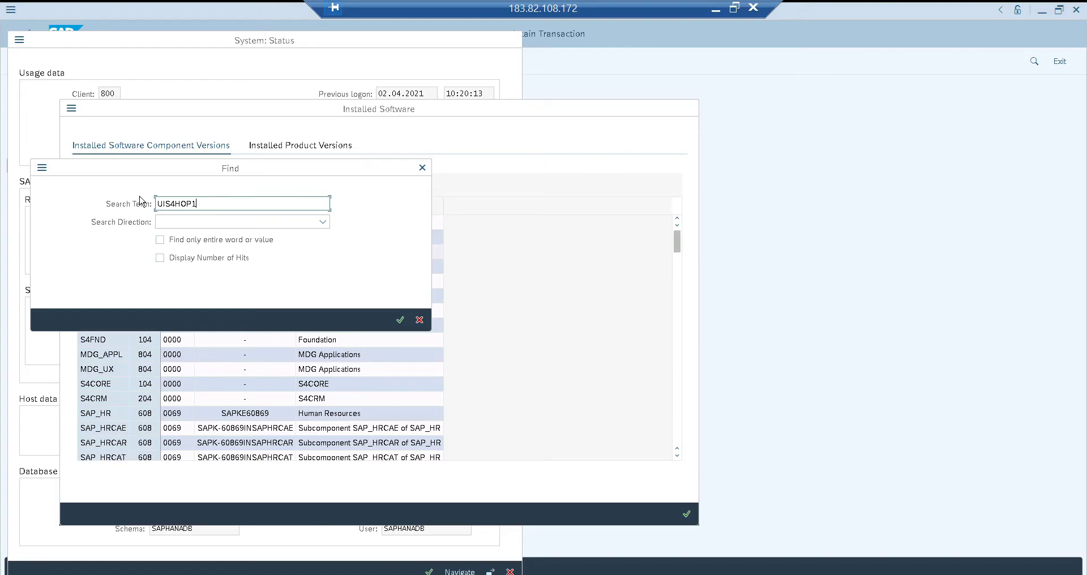
pyautogui.press('Return')
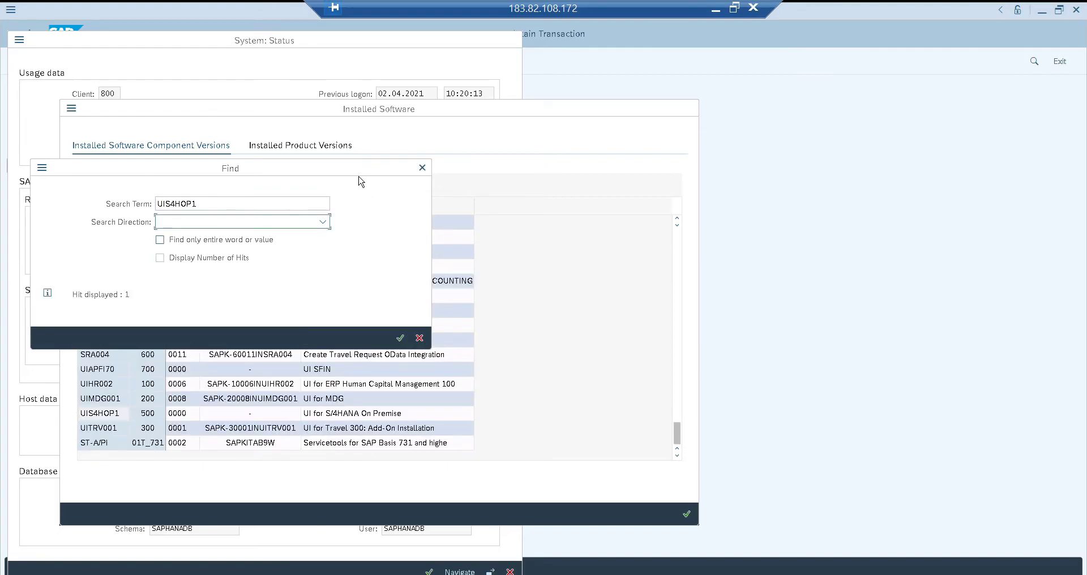
pyautogui.moveTo(364, 170); pyautogui.dragTo(586, 156)
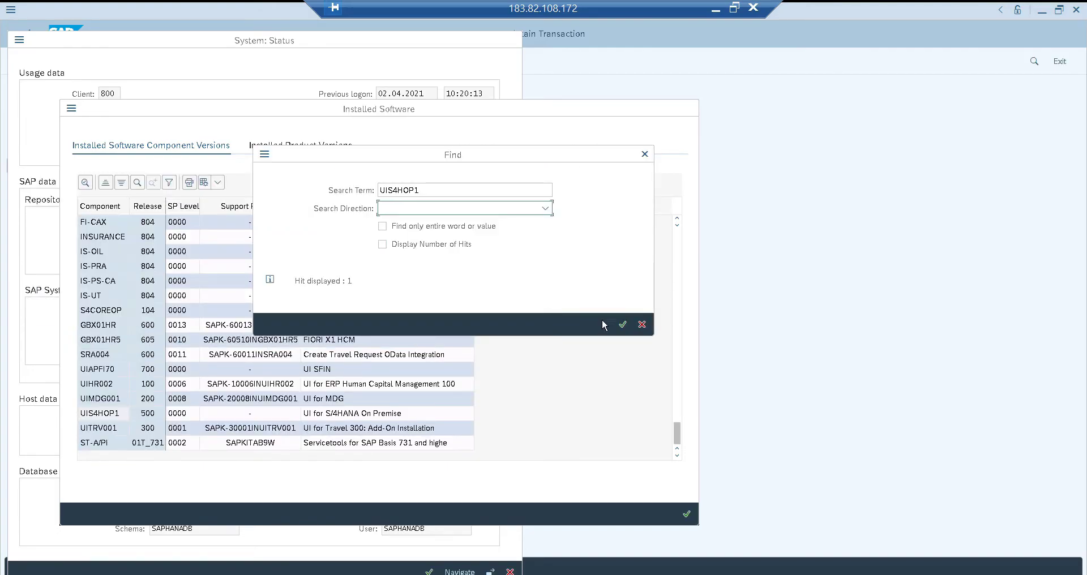
pyautogui.click(642, 325)
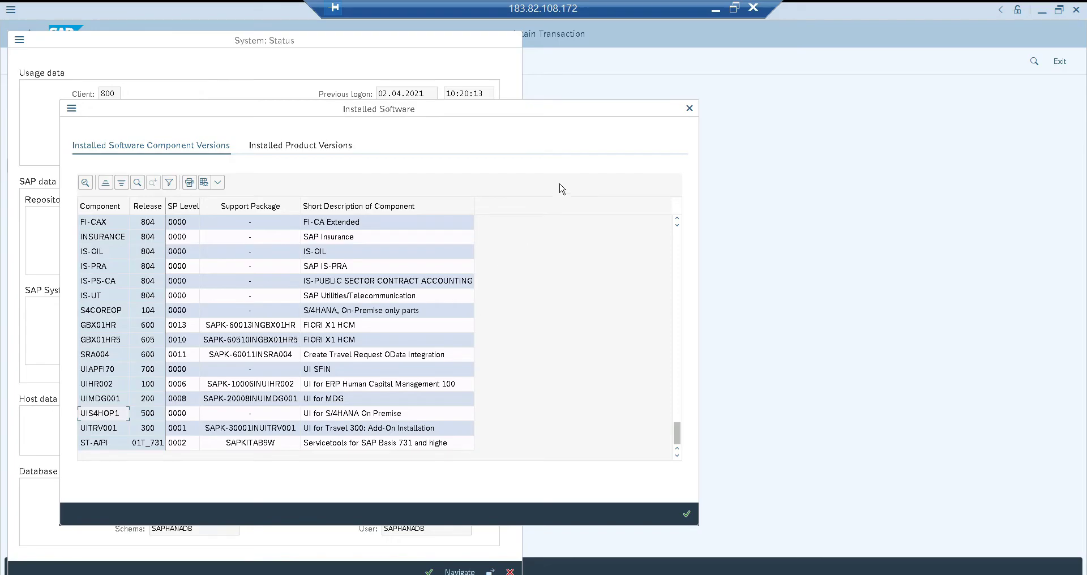
pyautogui.click(716, 9)
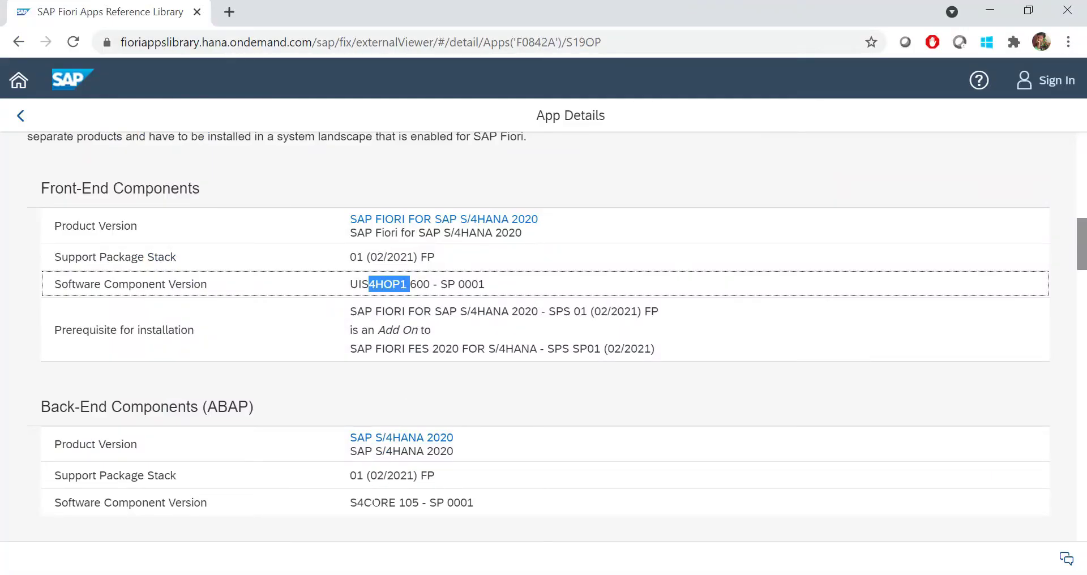
pyautogui.click(753, 572)
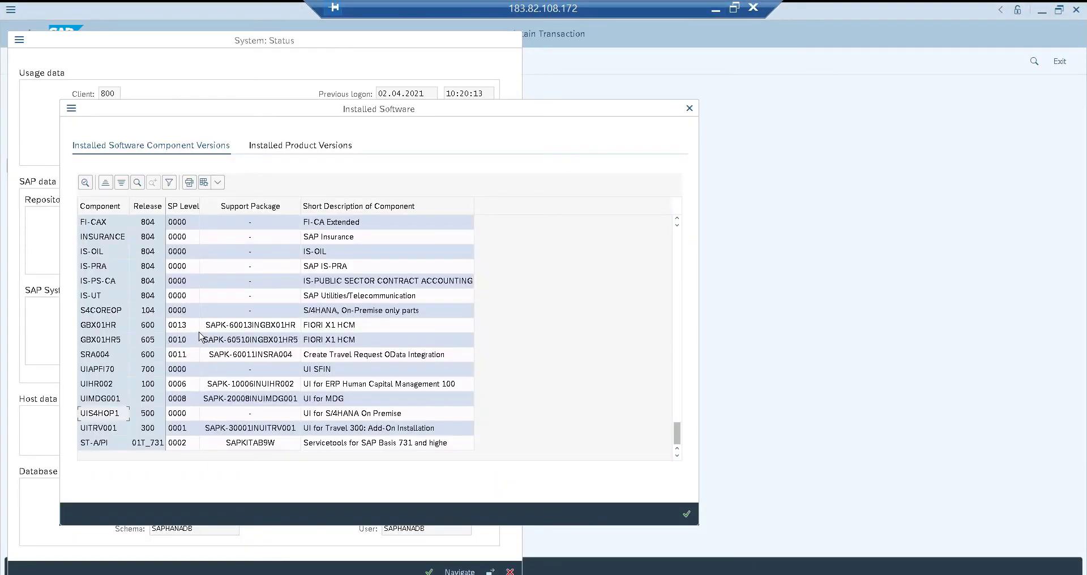
# Locate the S4CORE row (release 104), then close Installed Software and System: Status
pyautogui.click(137, 182)
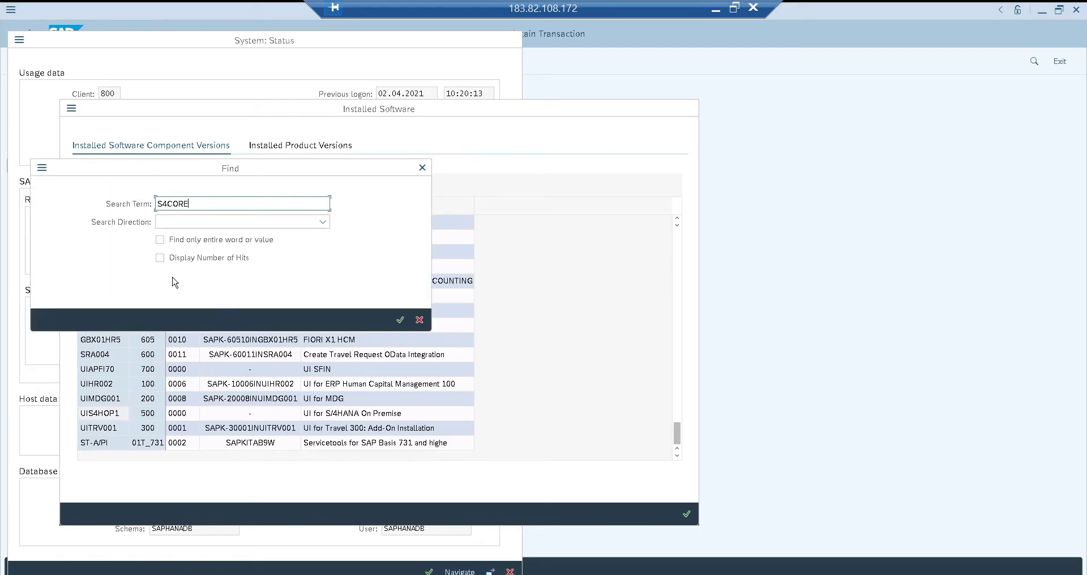
pyautogui.write('S4CORE')
pyautogui.press('Return')
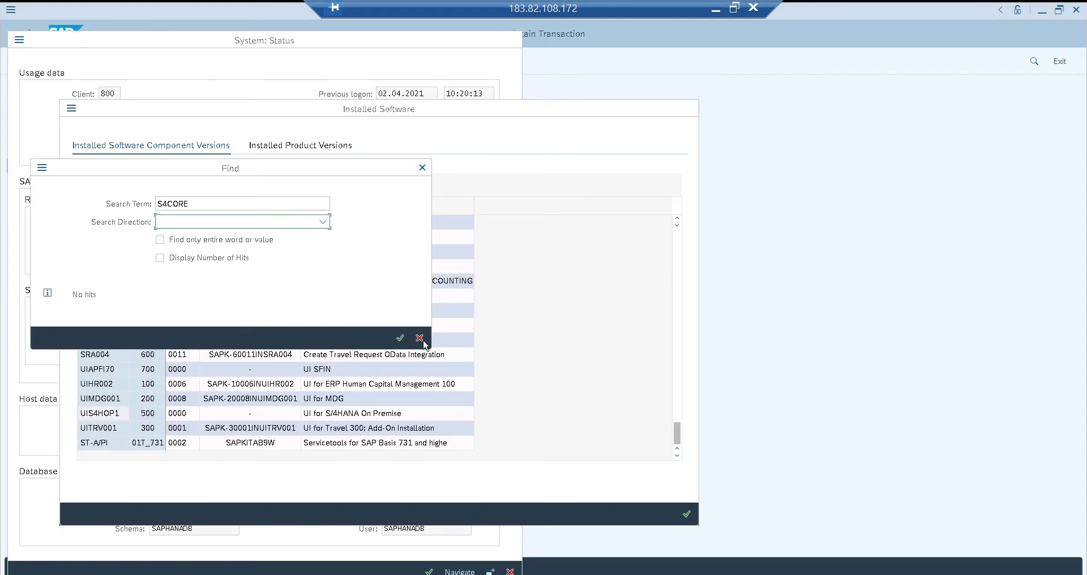
pyautogui.click(420, 339)
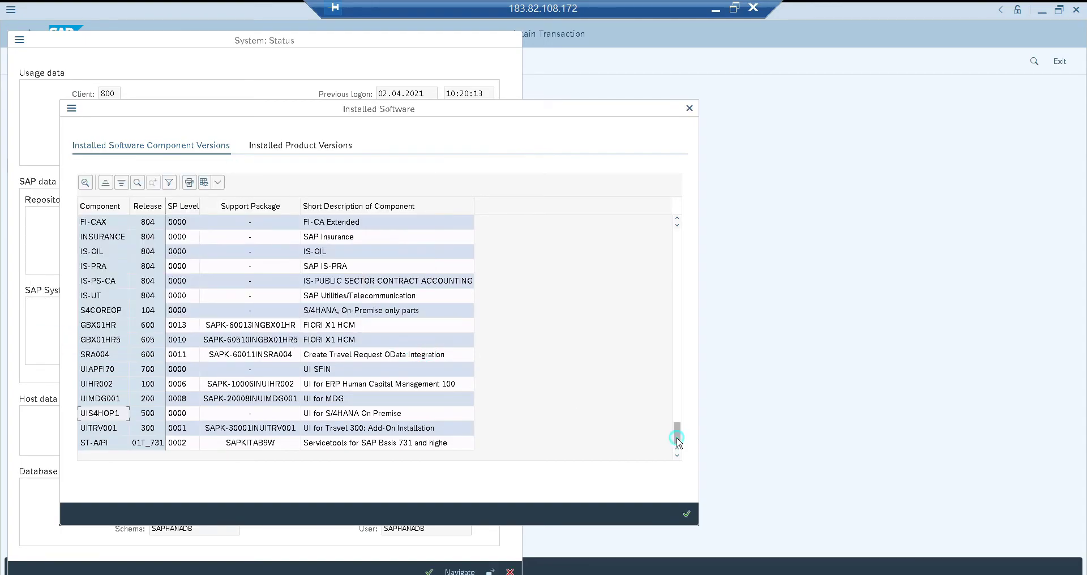
pyautogui.moveTo(679, 441); pyautogui.dragTo(673, 216)
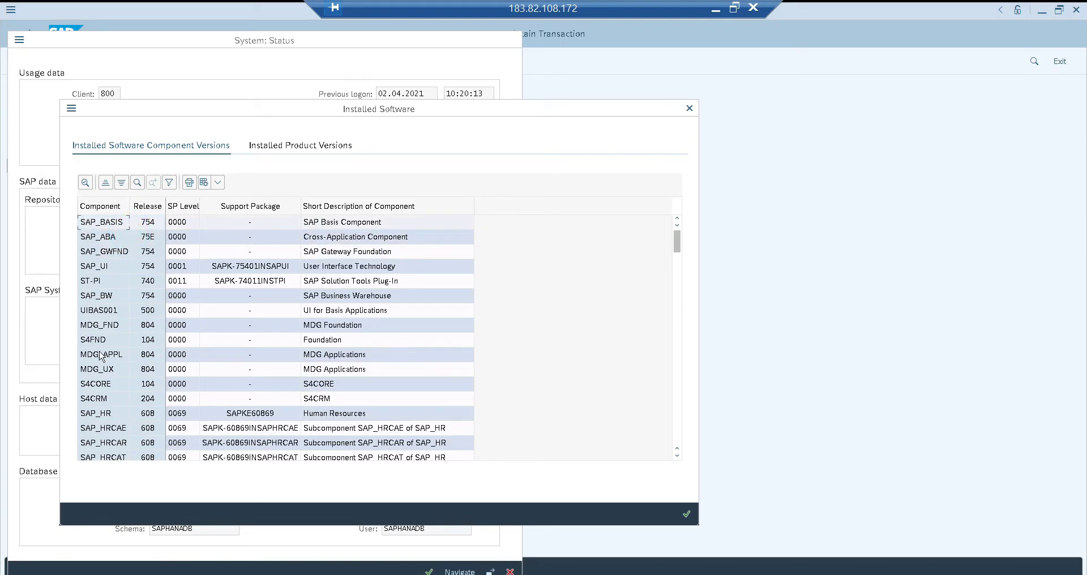
pyautogui.click(102, 386)
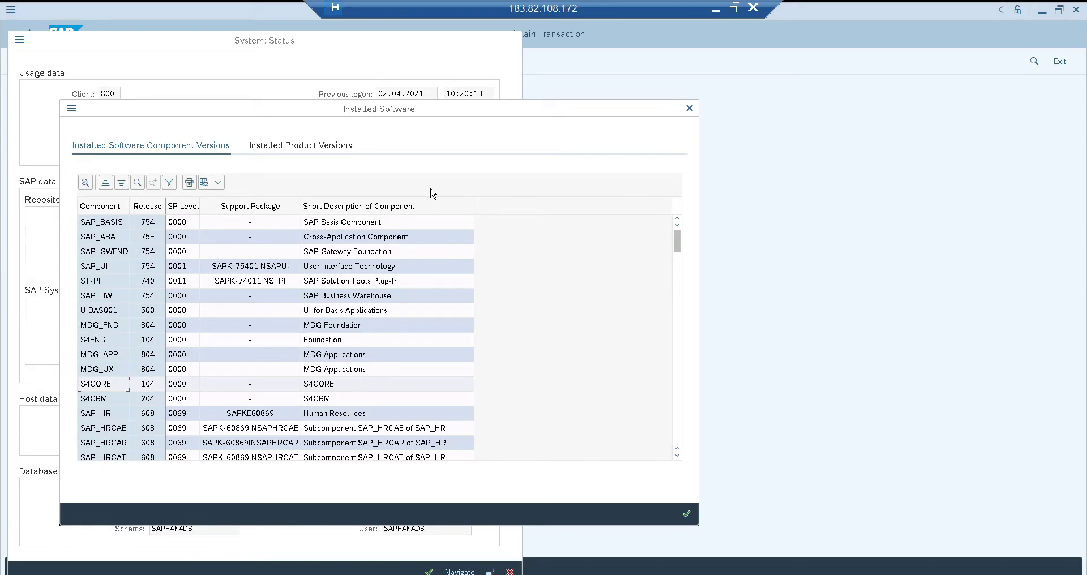
pyautogui.click(690, 111)
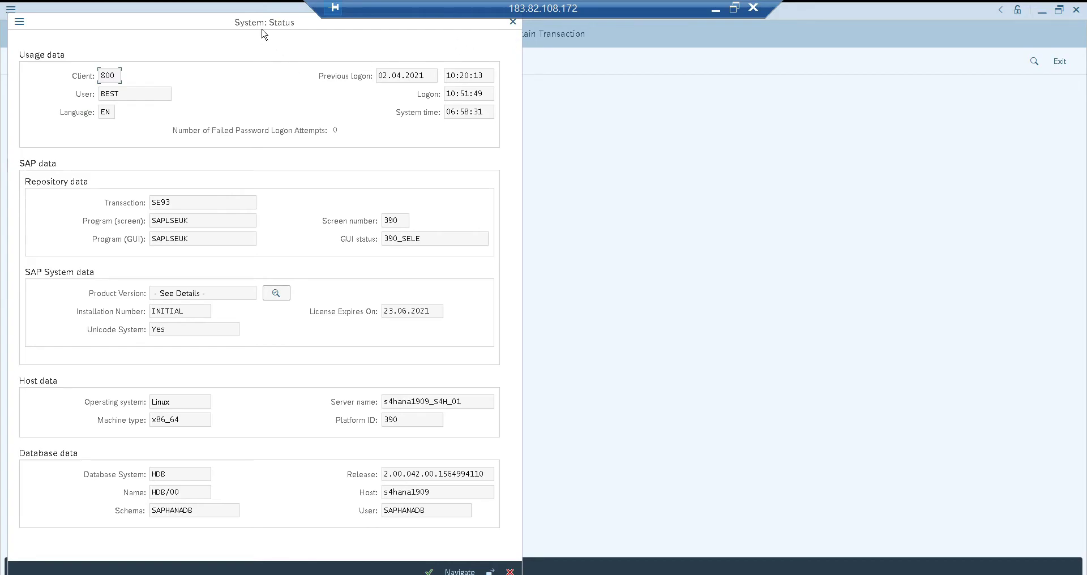
pyautogui.click(513, 22)
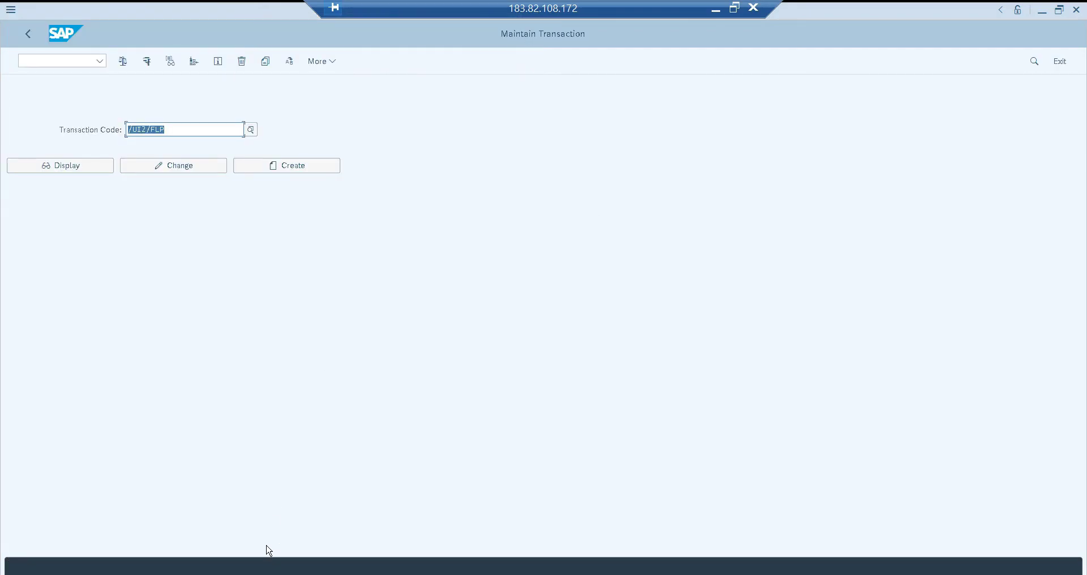
# Bring the Launchpad Designer window forward and clear the Fiori Samples catalog search field
pyautogui.click(221, 572)
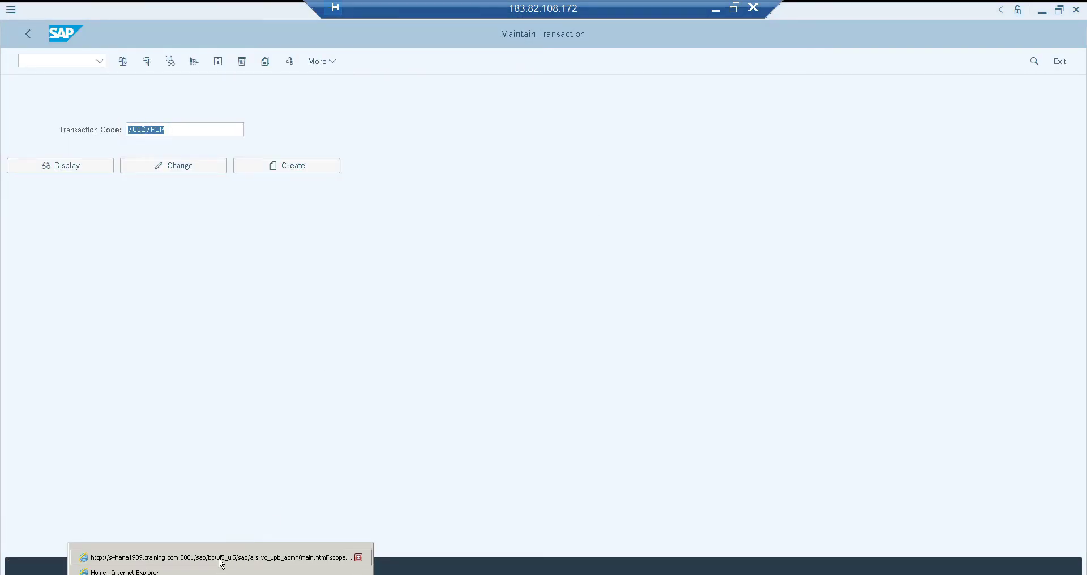
pyautogui.click(221, 559)
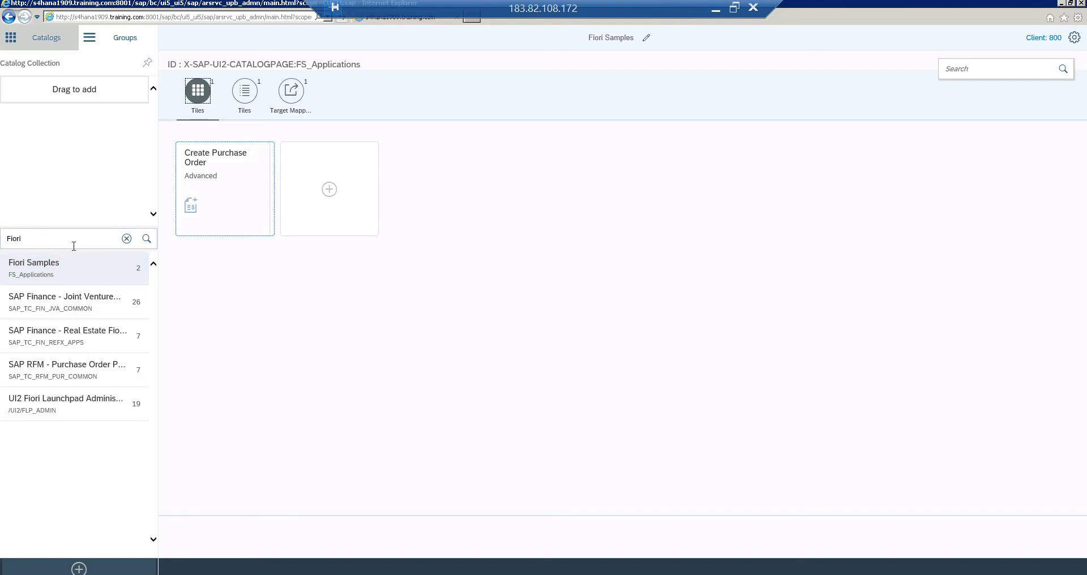
pyautogui.click(48, 238)
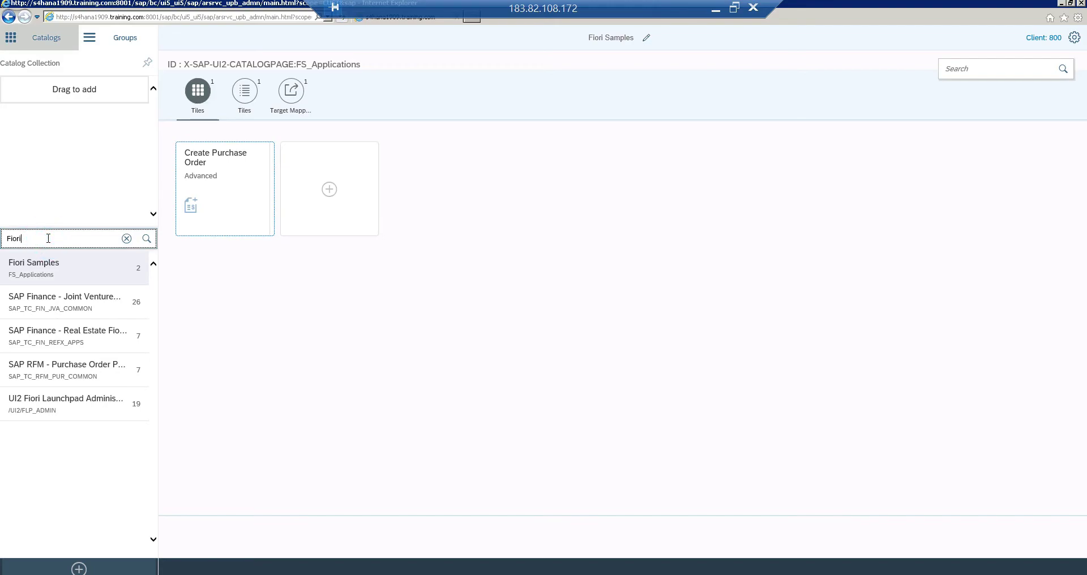
pyautogui.hotkey('ctrl', 'a')
pyautogui.press('BackSpace')
# Select the business catalog name SAP_PRC_BC_PURCHASER_PO in the library, then return to Launchpad Designer
pyautogui.click(715, 9)
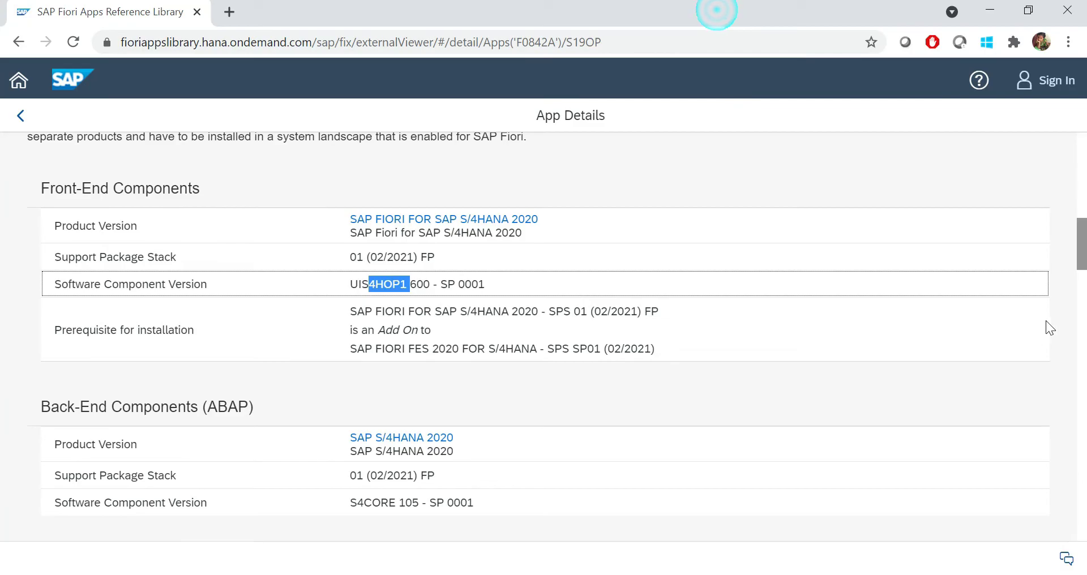
pyautogui.moveTo(1082, 230); pyautogui.dragTo(1084, 413)
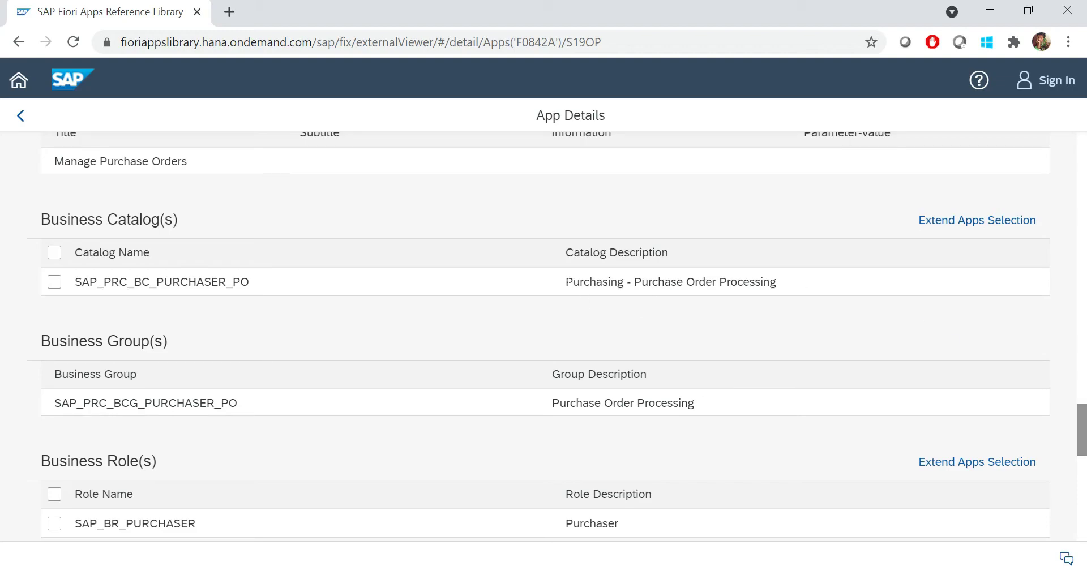
pyautogui.moveTo(566, 281); pyautogui.dragTo(793, 286)
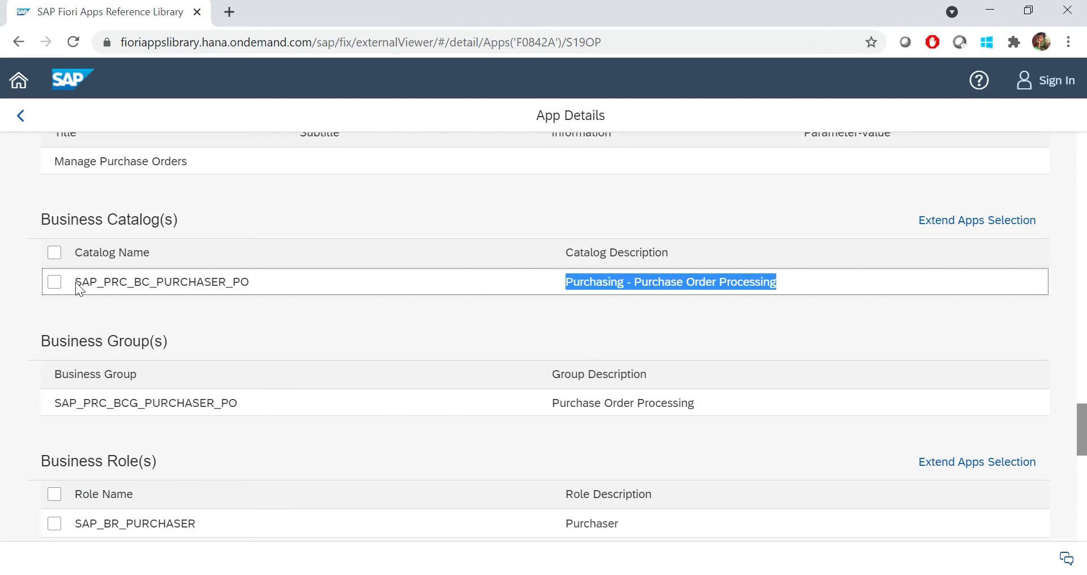
pyautogui.moveTo(76, 281); pyautogui.dragTo(196, 281)
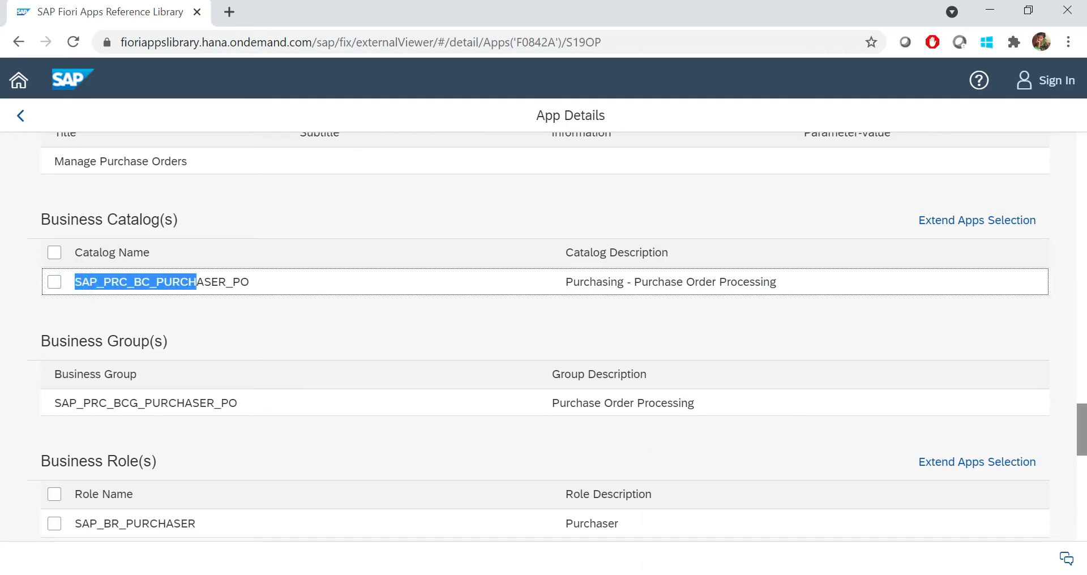
pyautogui.moveTo(742, 569)
pyautogui.click(741, 510)
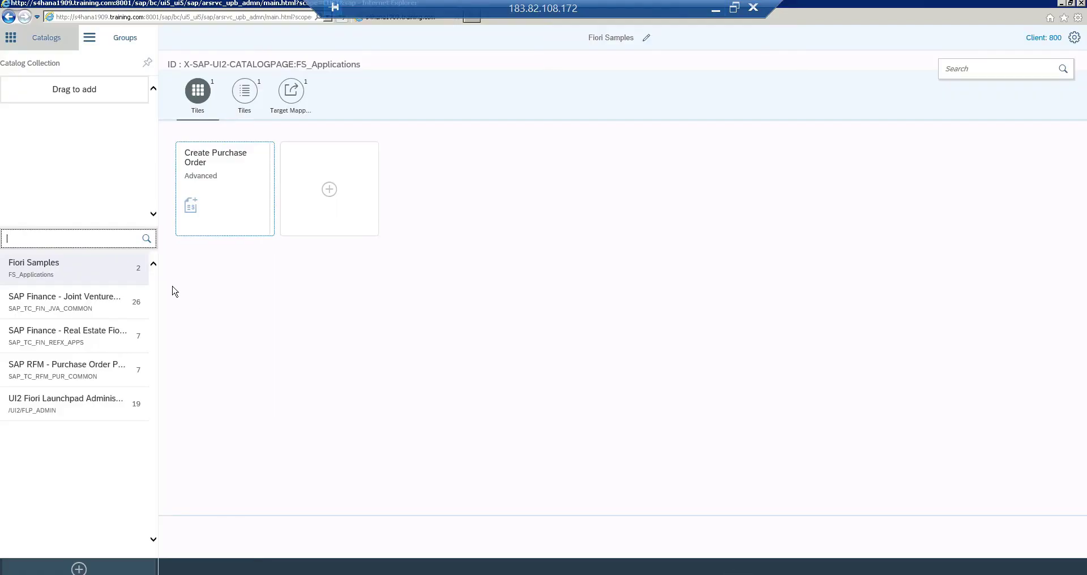
# Search the catalogs for SAP_PRC_BC_PURCH and check the purchase order catalog's full name
pyautogui.write('SAP')
pyautogui.write('URCH')
pyautogui.press('Return')
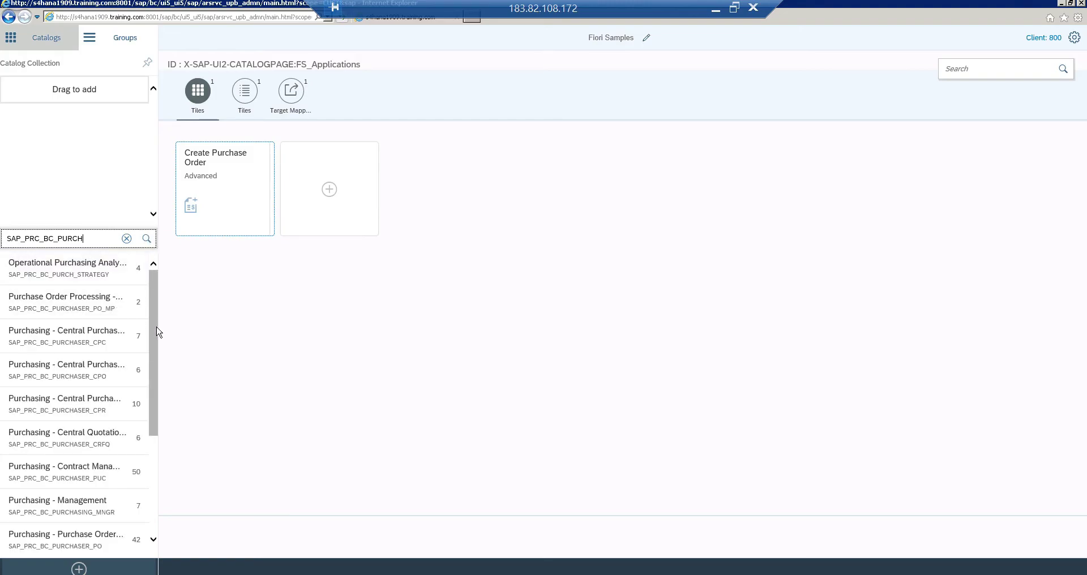
pyautogui.moveTo(158, 328); pyautogui.dragTo(159, 379)
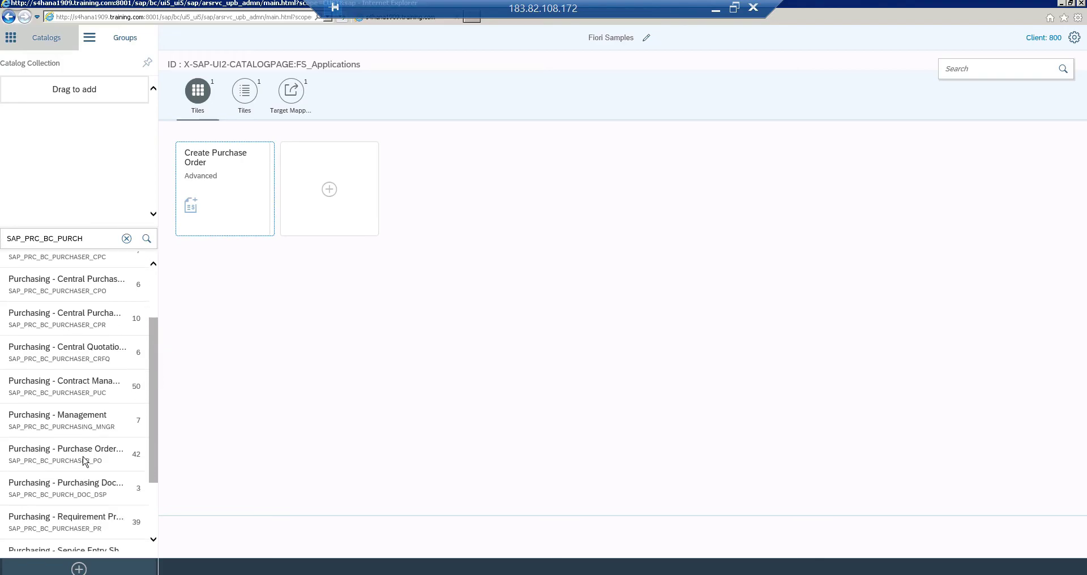
pyautogui.moveTo(85, 459); pyautogui.dragTo(62, 470)
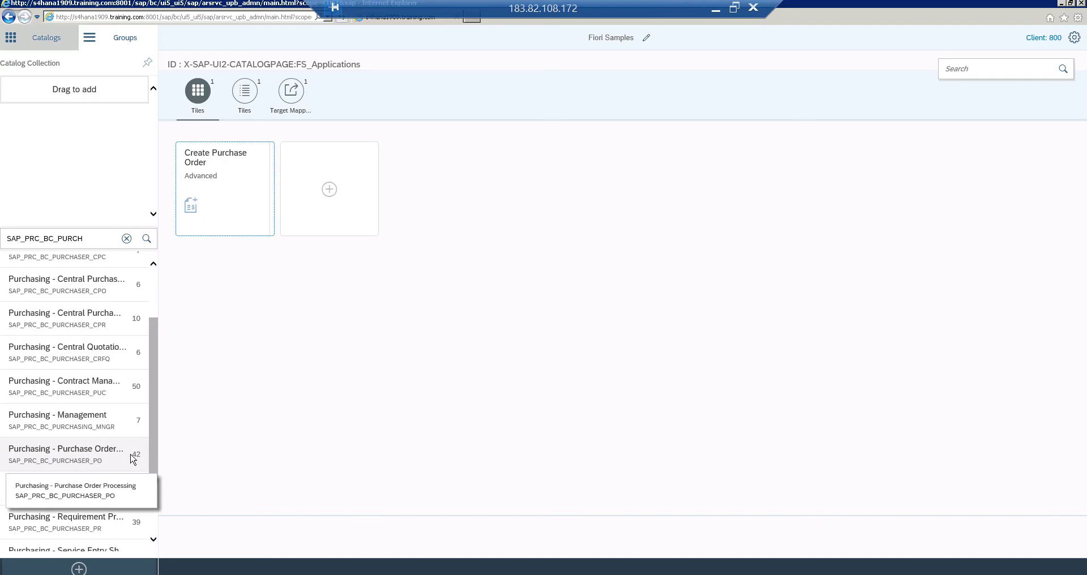
# Confirm the SAP_PRC_BC_PURCHASER_PO catalog in the library and open Purchasing - Purchase Order Processing
pyautogui.click(717, 13)
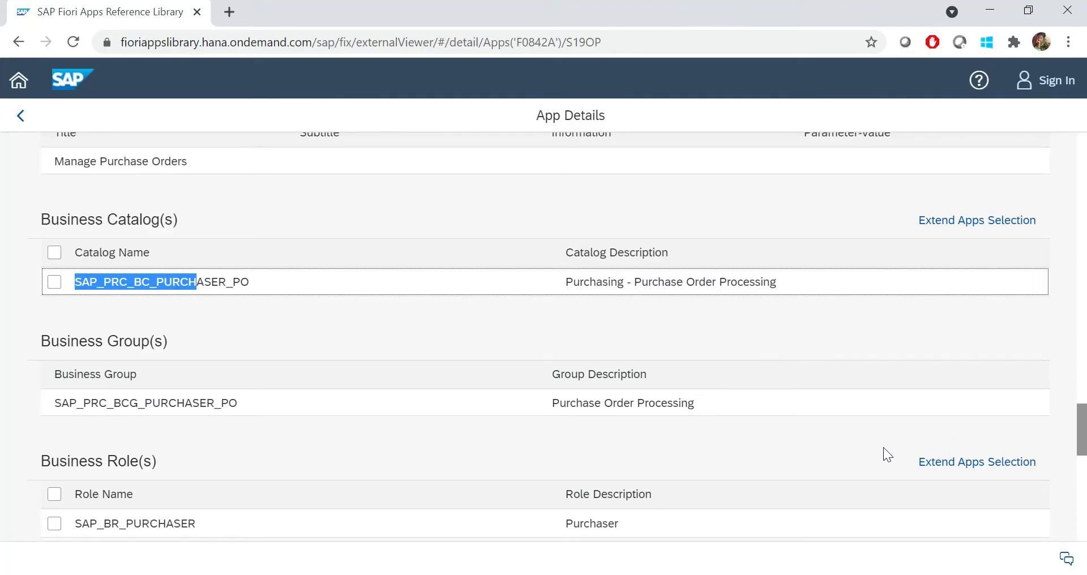
pyautogui.click(56, 282)
pyautogui.click(950, 220)
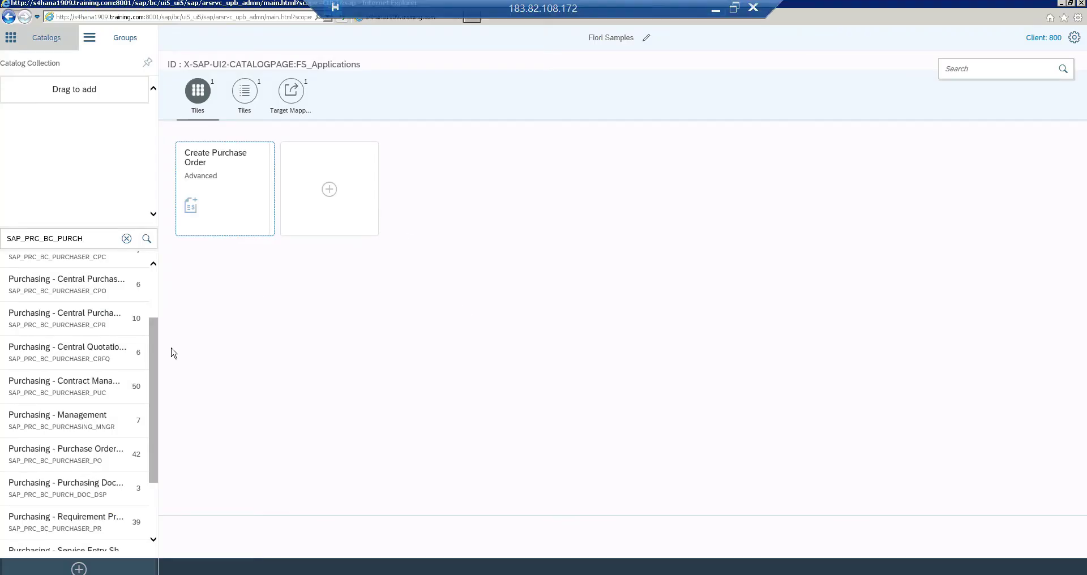
pyautogui.click(110, 454)
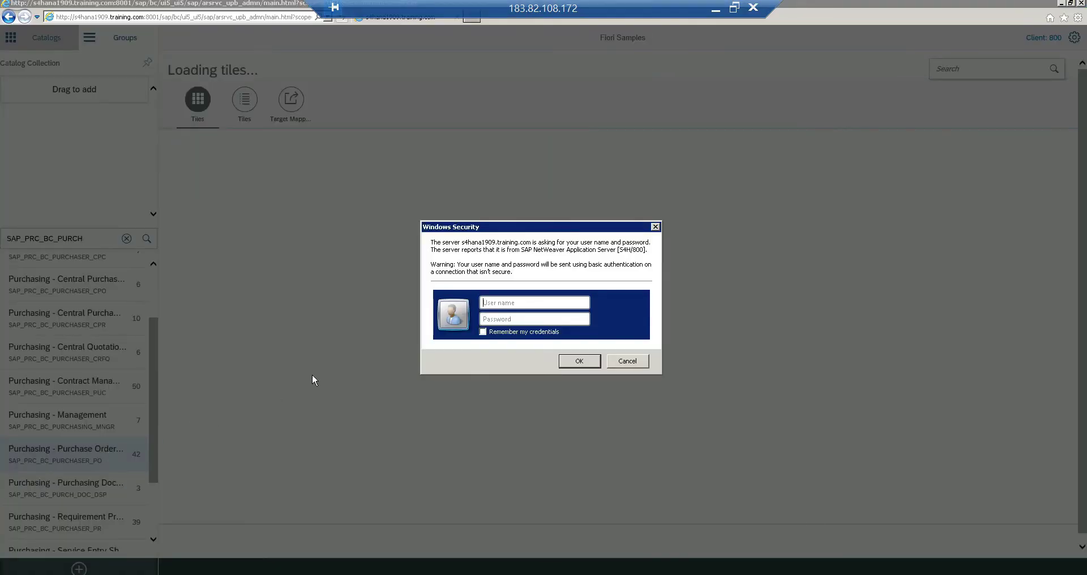
# Sign in with the user name and password, then drag Change Purchase Order onto Create Reference
pyautogui.press('Tab')
pyautogui.press('Return')
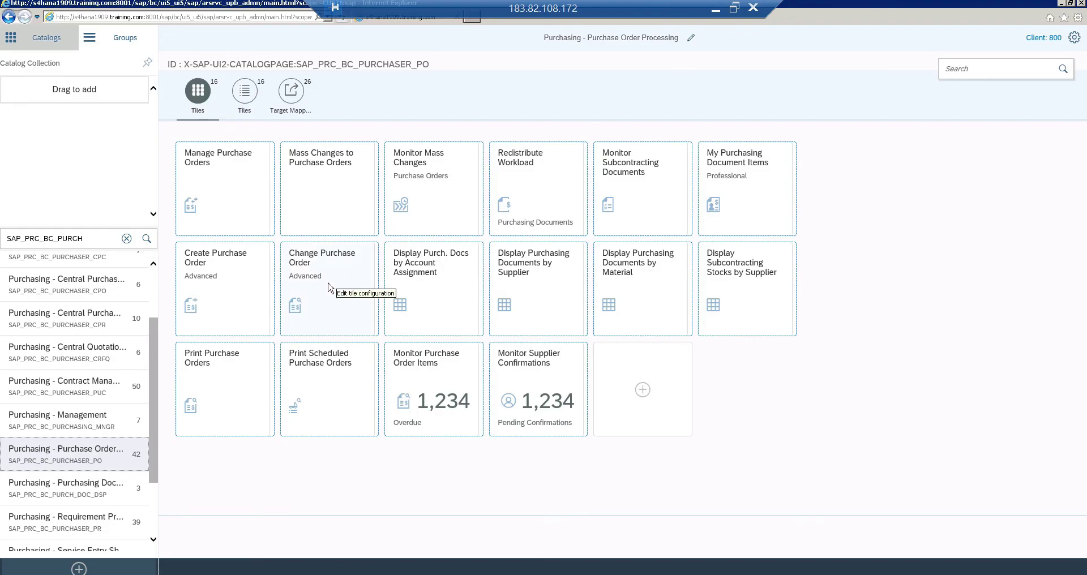
pyautogui.moveTo(328, 286); pyautogui.dragTo(498, 99)
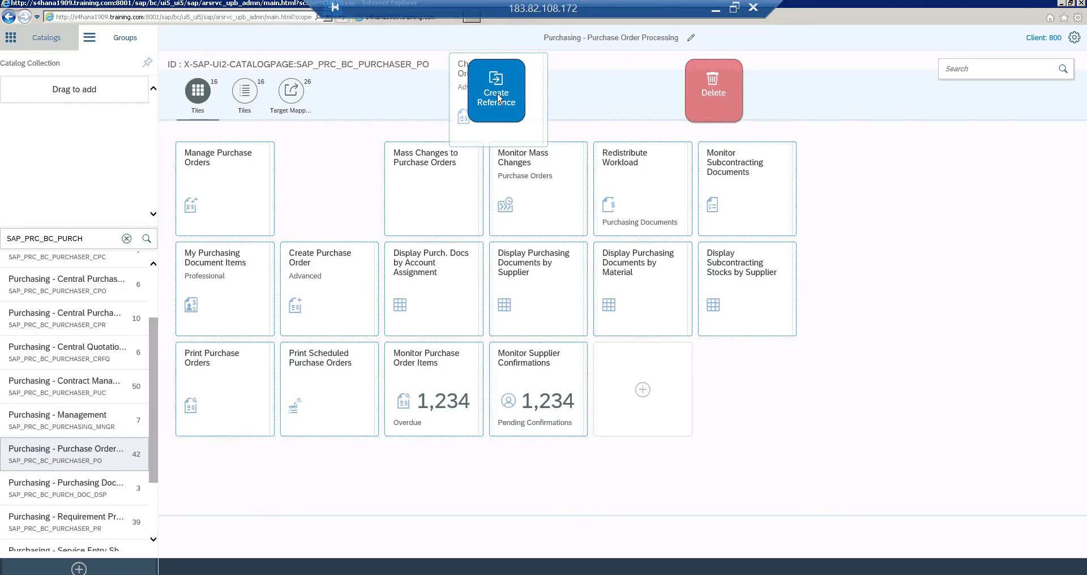
# Drag the Change Purchase Order tile to the 'Fior' search result Fiori Samples, creating a reference
pyautogui.moveTo(499, 99); pyautogui.dragTo(498, 99)
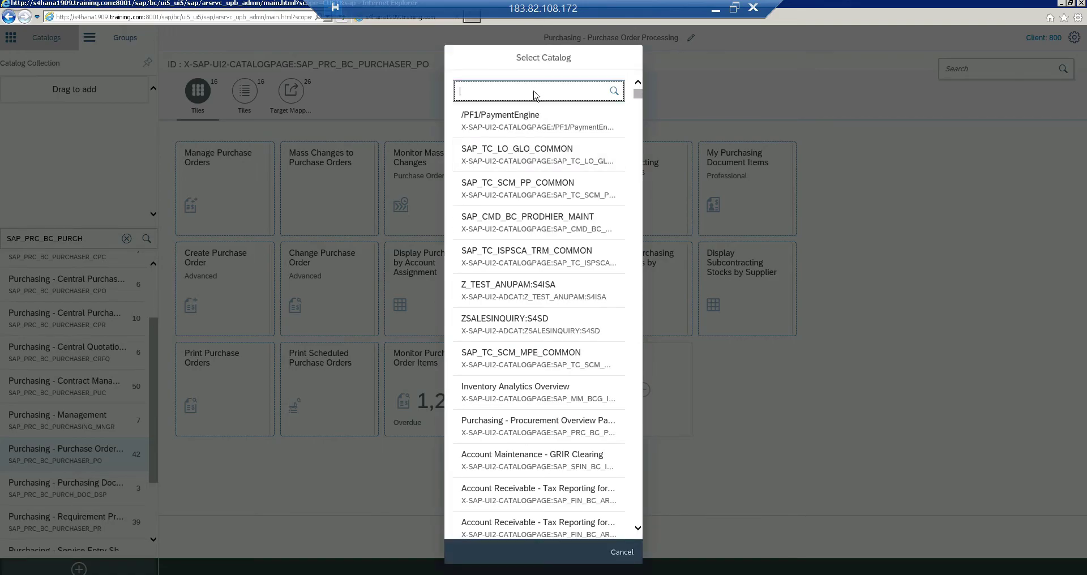
pyautogui.write('Fiori')
pyautogui.press('Return')
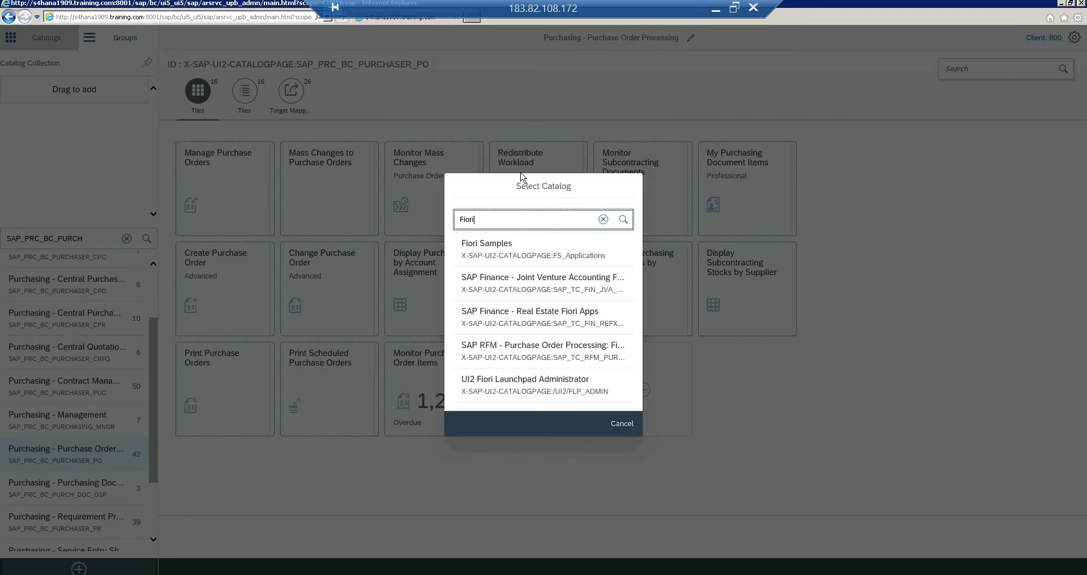
pyautogui.click(503, 249)
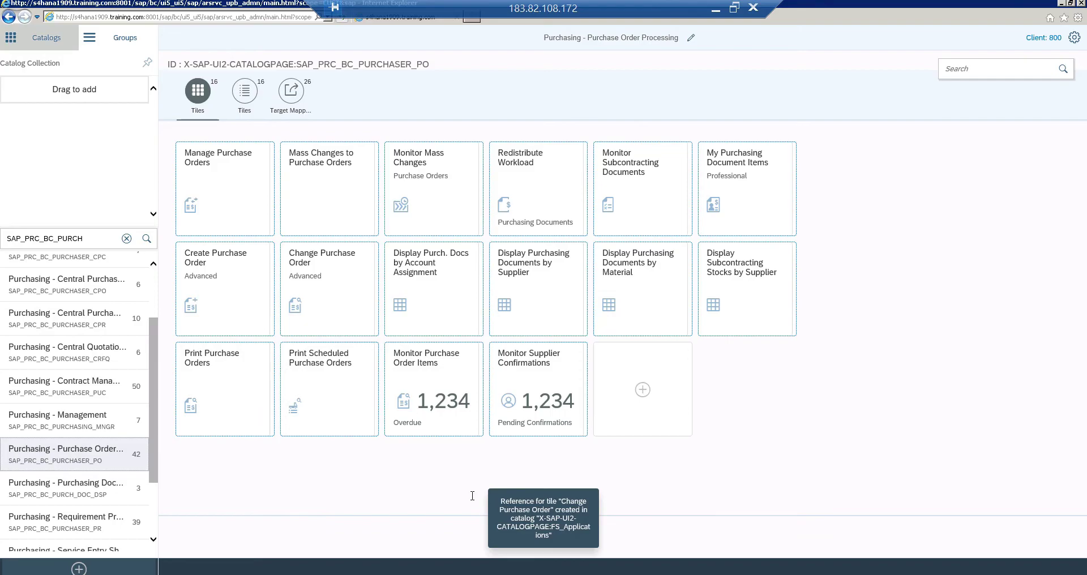
# Search catalogs for 'Fiori' and open the Fiori Samples catalog
pyautogui.click(94, 238)
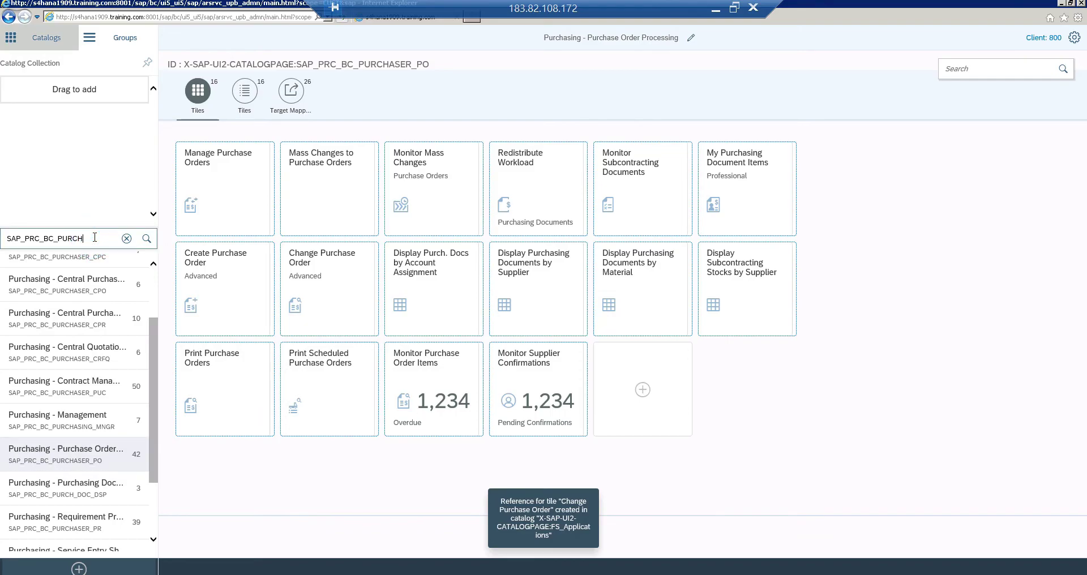
pyautogui.hotkey('ctrl', 'a')
pyautogui.write('Fiori')
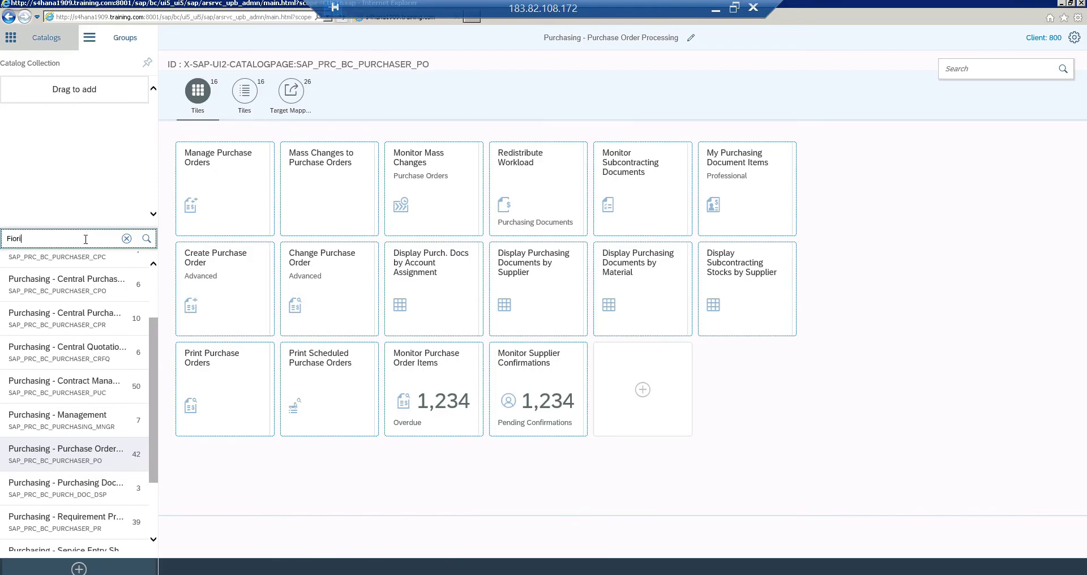
pyautogui.press('Return')
pyautogui.click(68, 270)
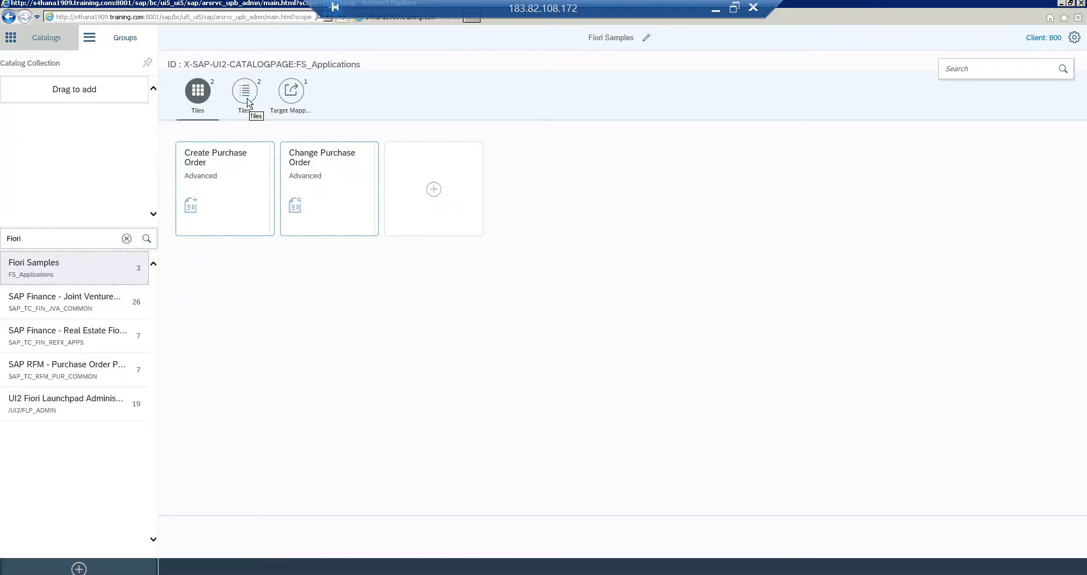
# Review the catalog's tile table and target mappings, then inspect the Change Purchase Order tile configuration
pyautogui.click(246, 93)
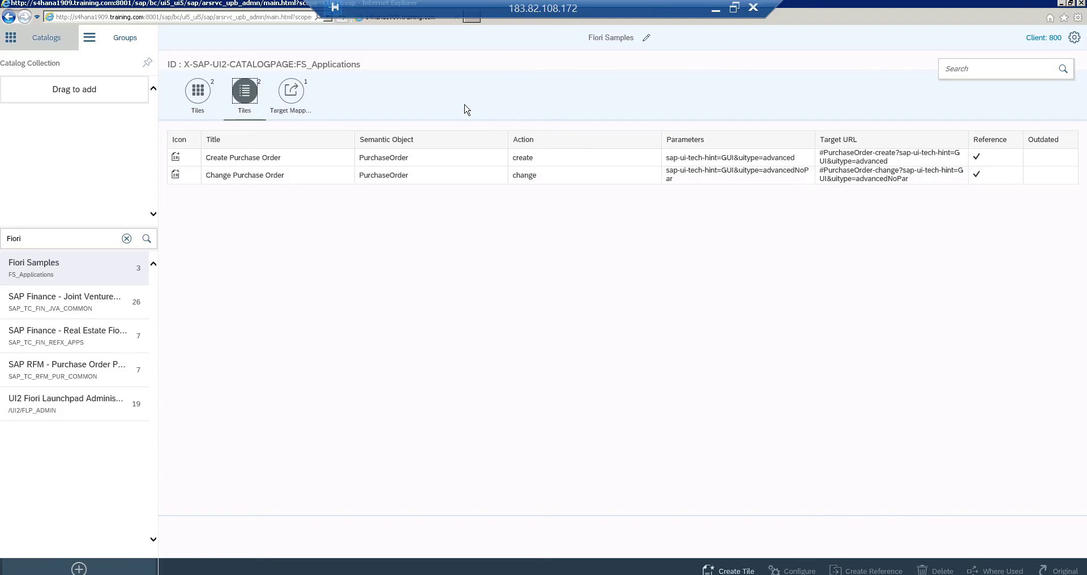
pyautogui.click(293, 92)
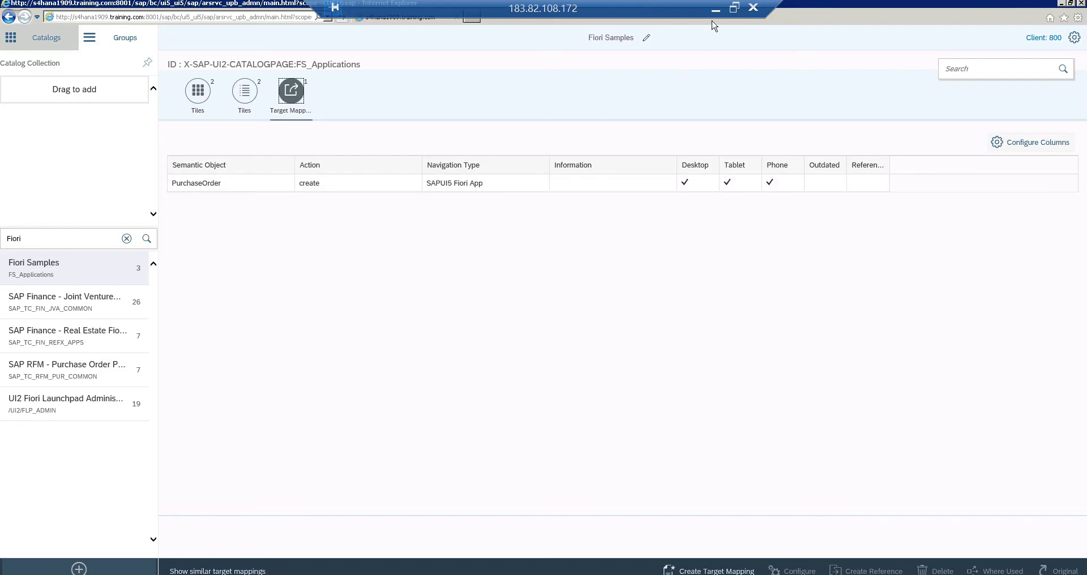
pyautogui.click(244, 90)
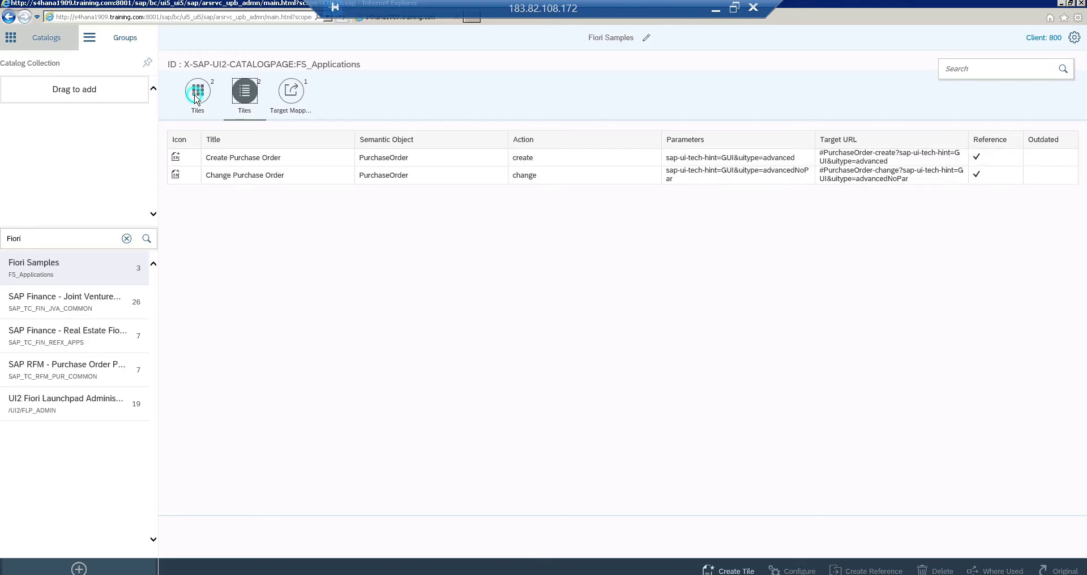
pyautogui.click(198, 92)
pyautogui.click(321, 186)
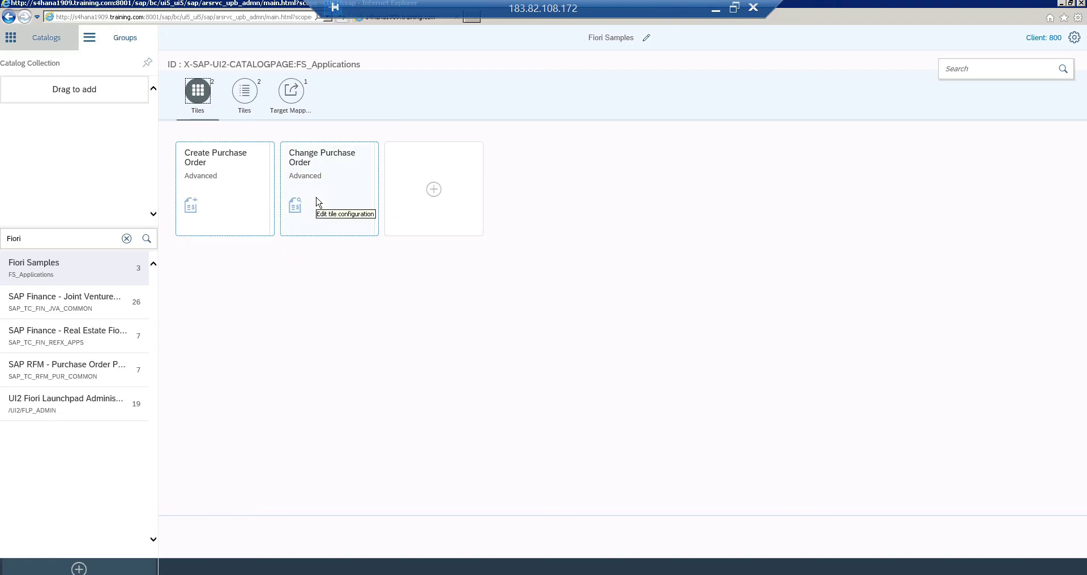
pyautogui.click(316, 198)
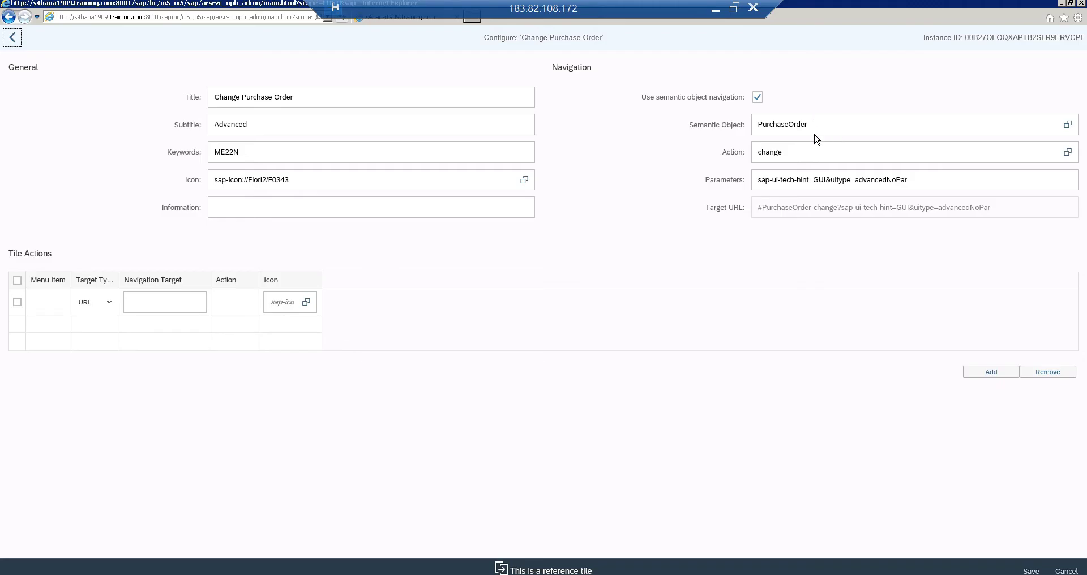
pyautogui.click(12, 38)
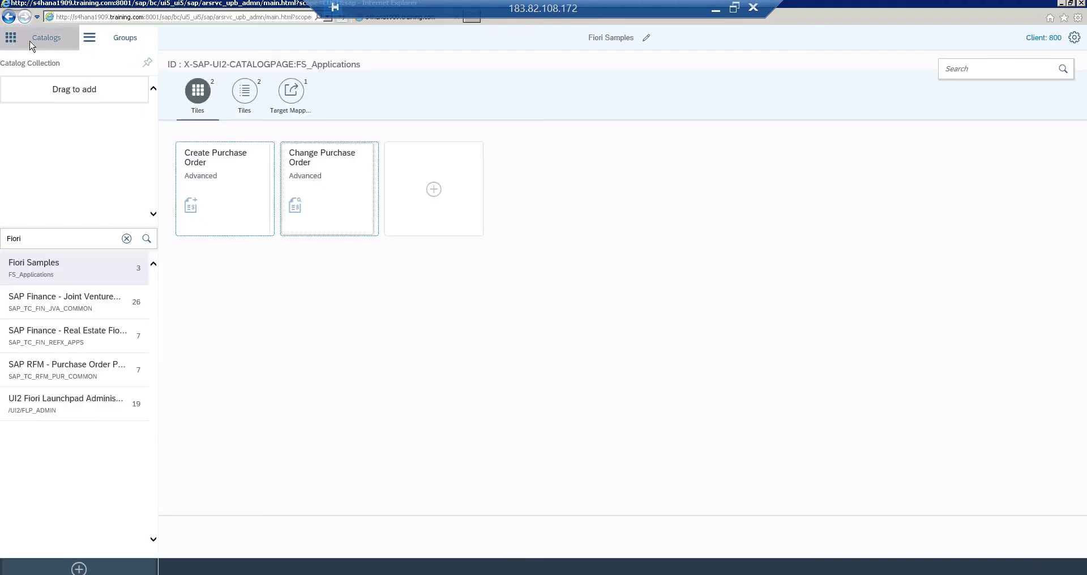
# Start a new target mapping with semantic object PurchaseOrder
pyautogui.click(291, 101)
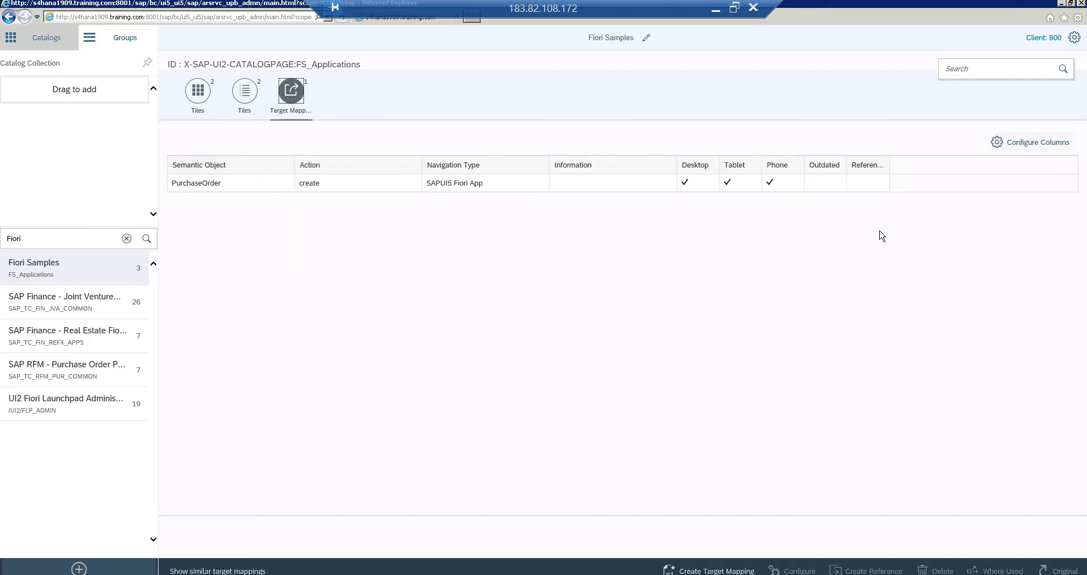
pyautogui.click(708, 569)
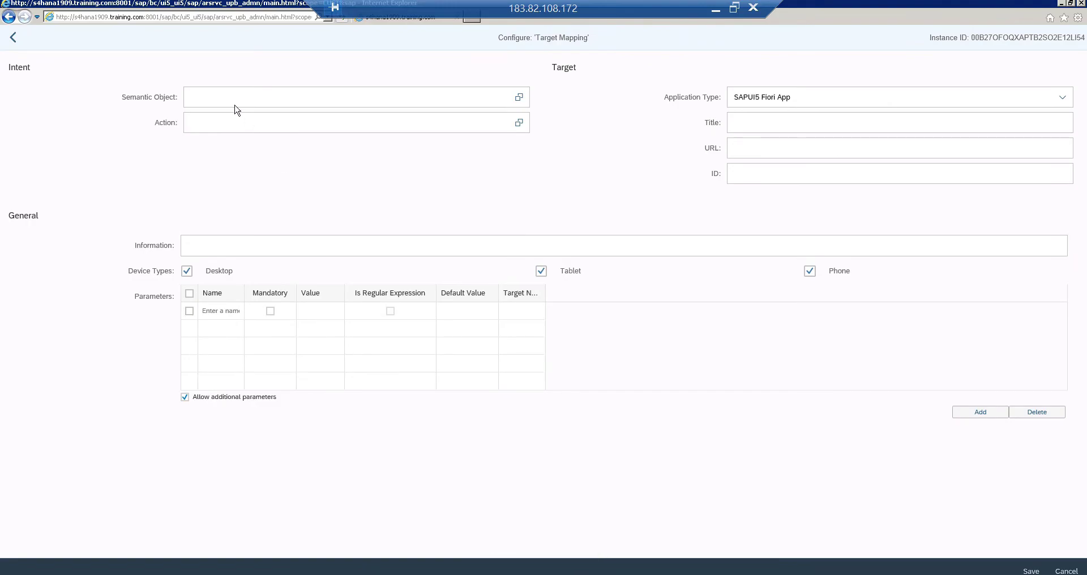
pyautogui.click(228, 101)
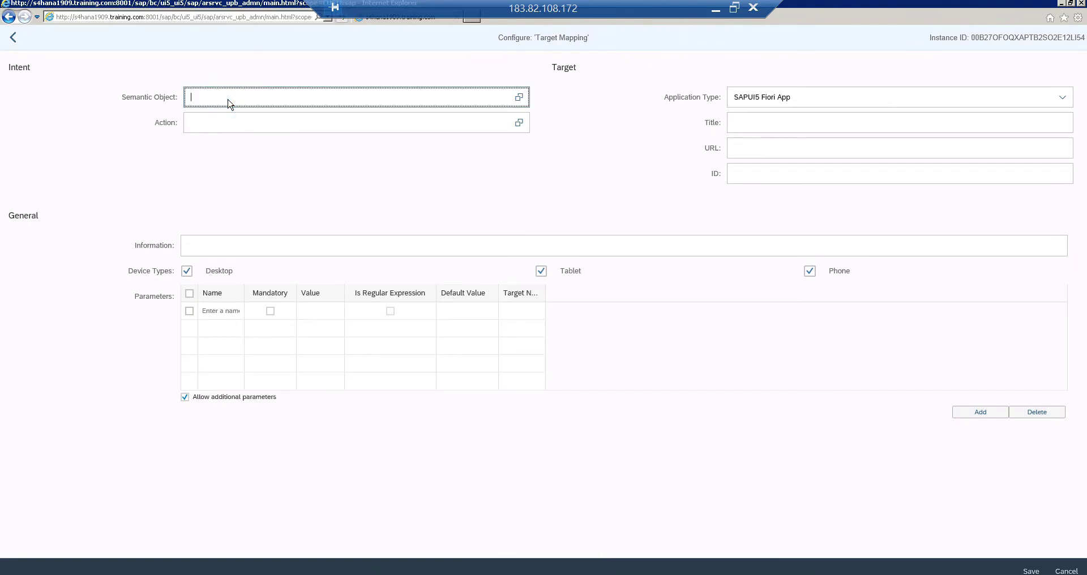
pyautogui.write('Purch')
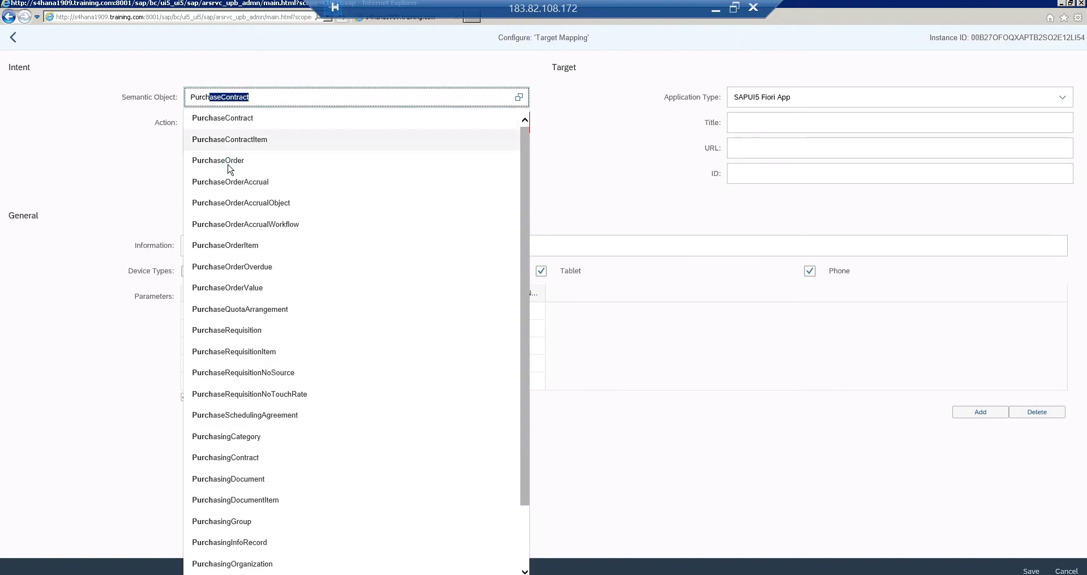
pyautogui.click(225, 160)
# Set the mapping's action to change, title 'PO Change', ID POChange, and save it
pyautogui.click(215, 126)
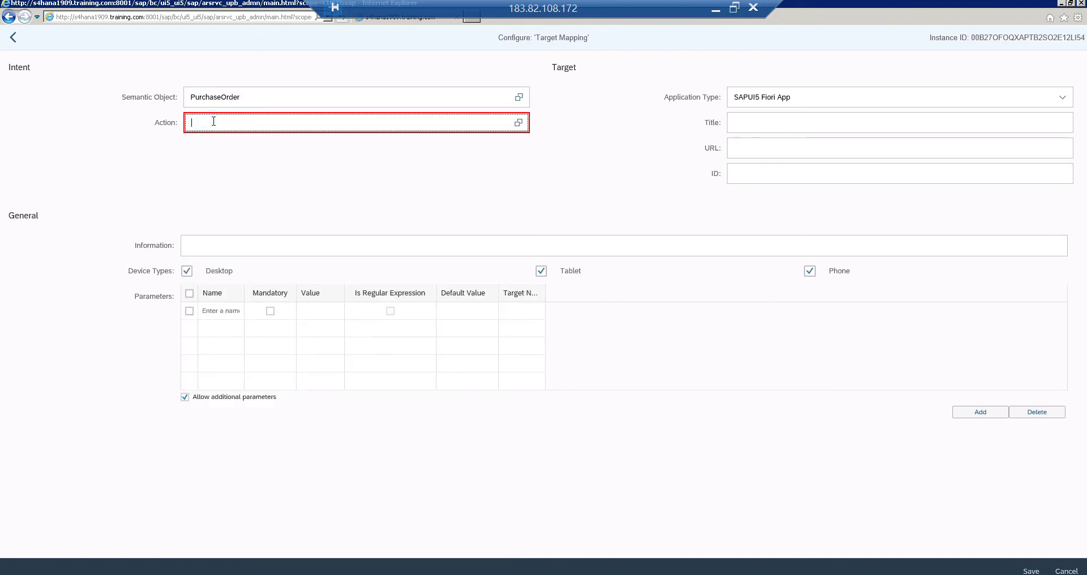
pyautogui.write('change')
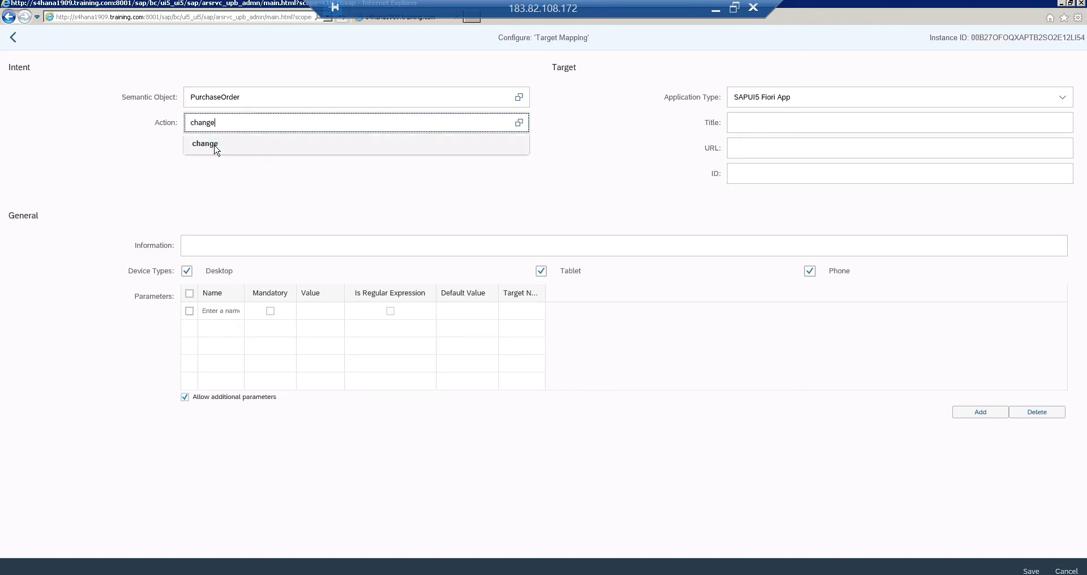
pyautogui.press('Down')
pyautogui.click(797, 122)
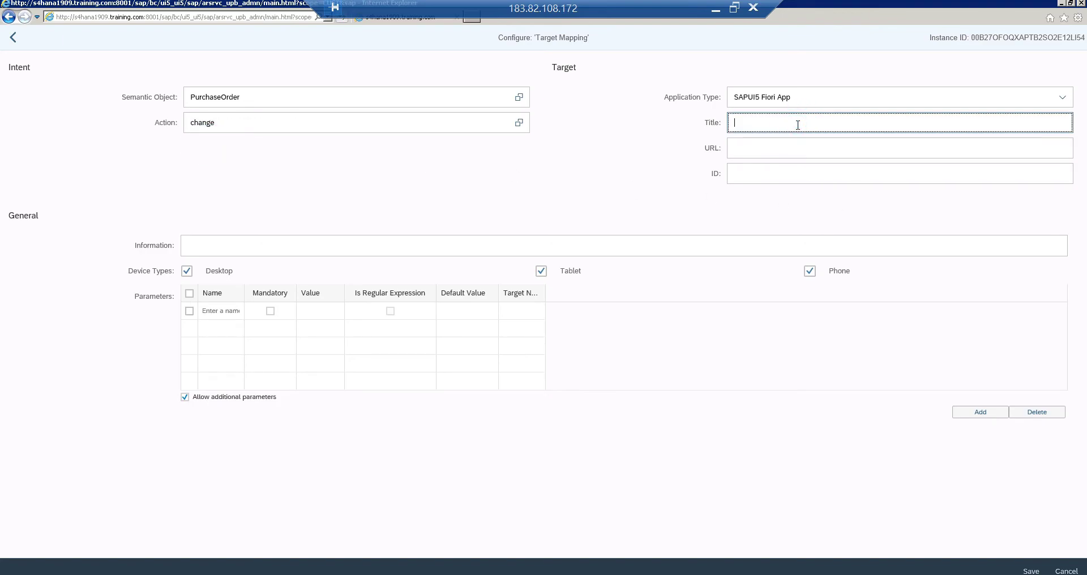
pyautogui.write('PO Change')
pyautogui.click(761, 176)
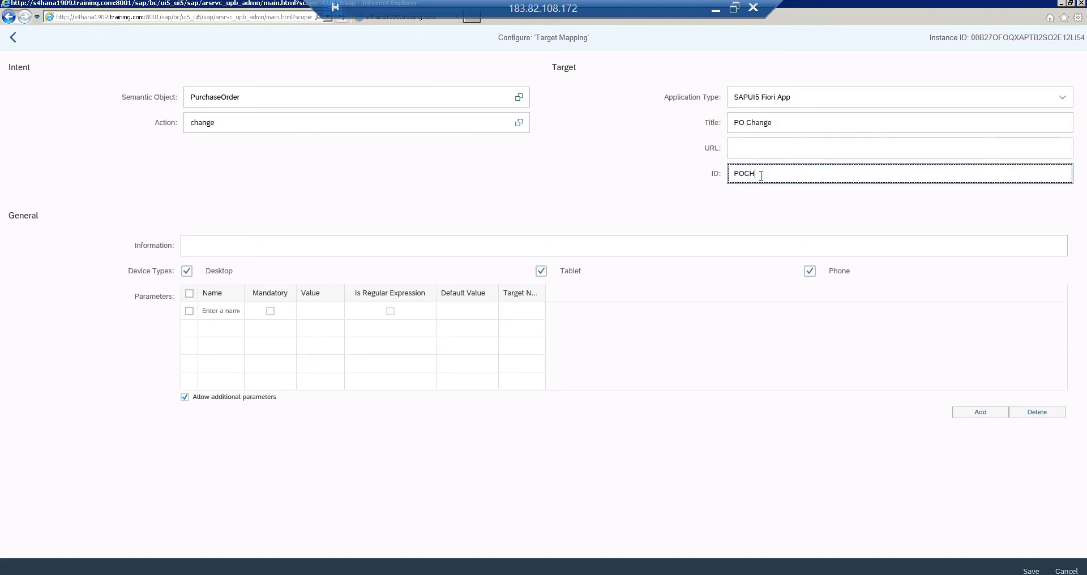
pyautogui.click(753, 173)
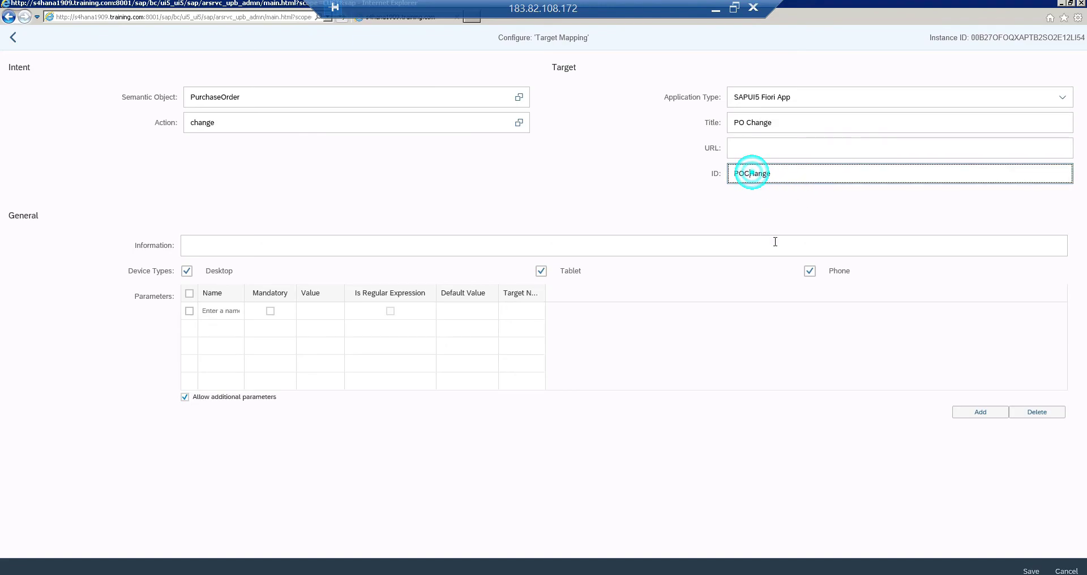
pyautogui.press('BackSpace')
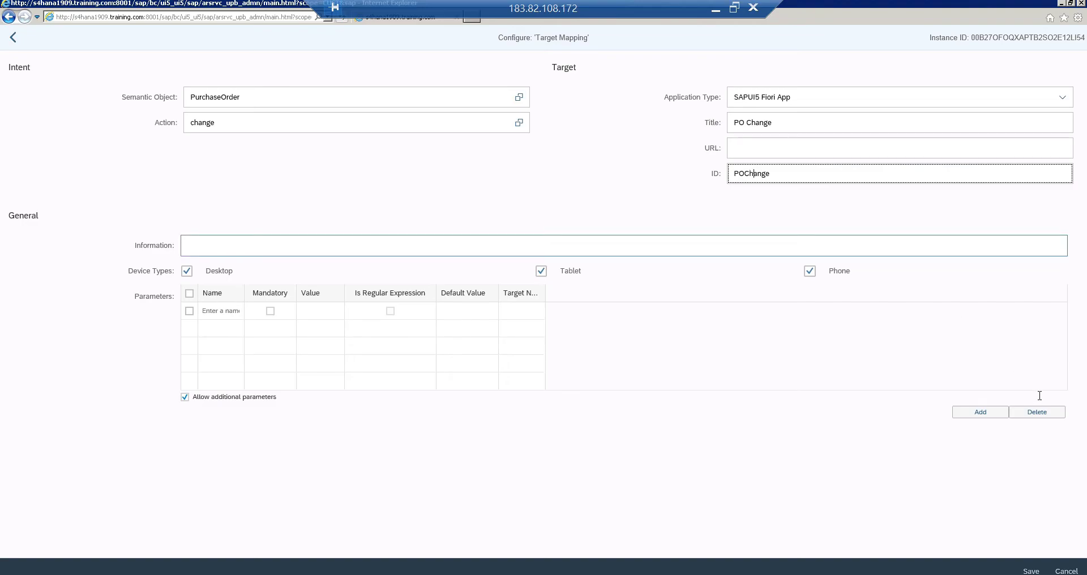
pyautogui.click(1031, 571)
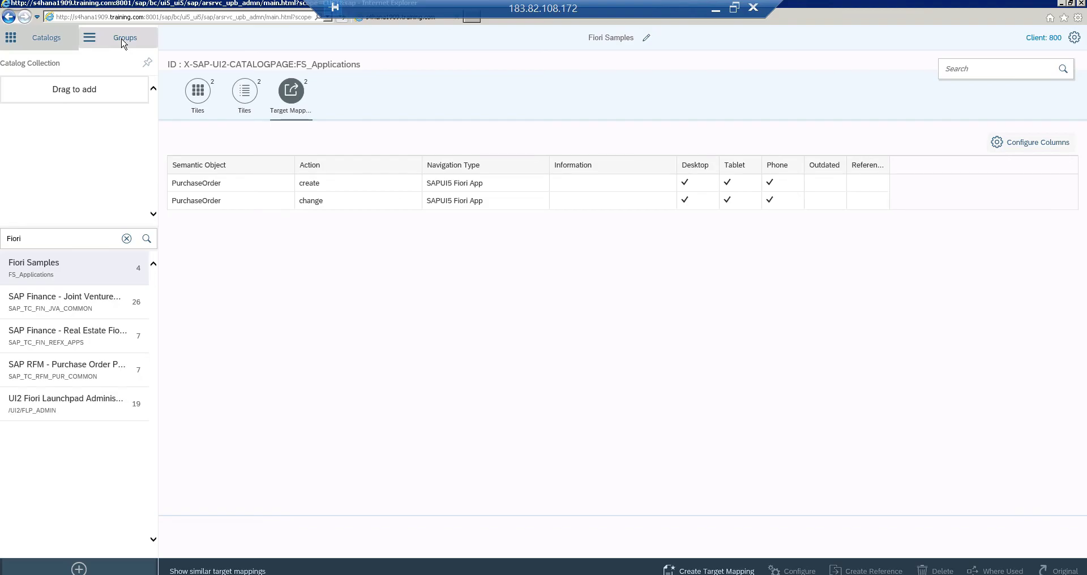
# Search the launchpad groups for Fiori and open the Fiori Group (FS_Group)
pyautogui.click(123, 41)
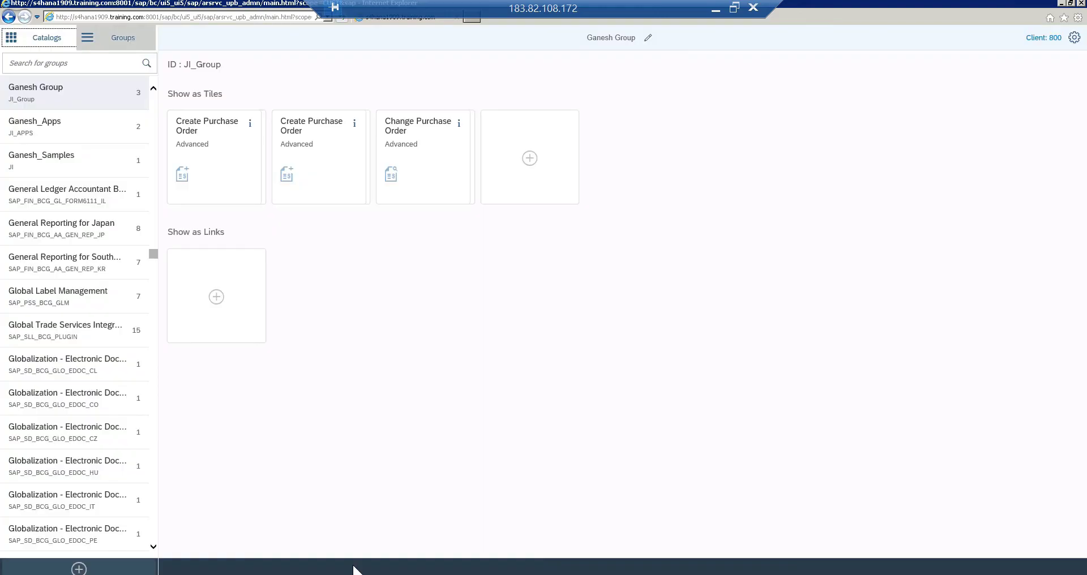
pyautogui.click(72, 65)
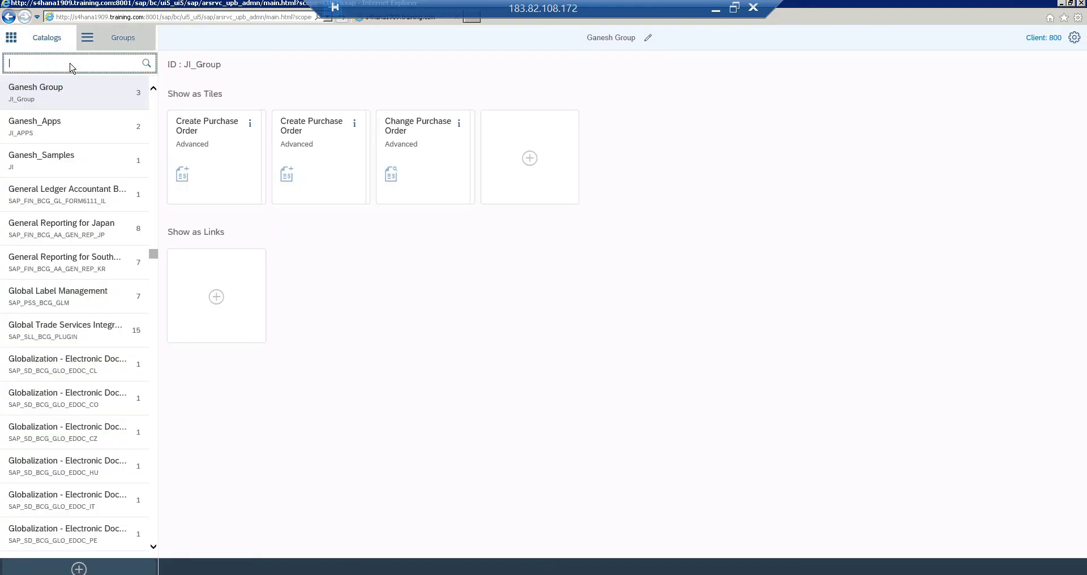
pyautogui.write('Fip')
pyautogui.press('Return')
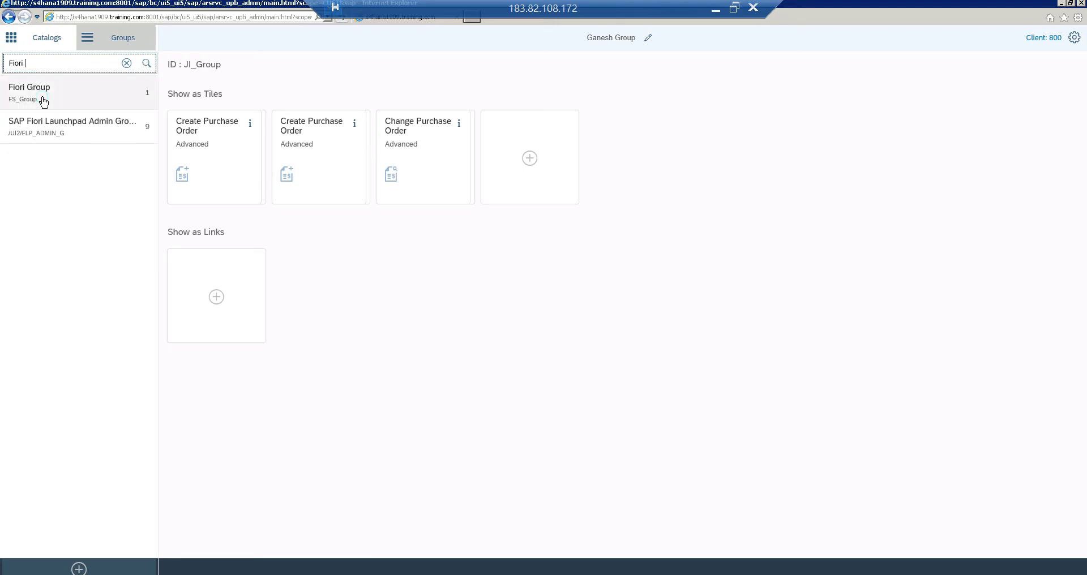
pyautogui.click(43, 102)
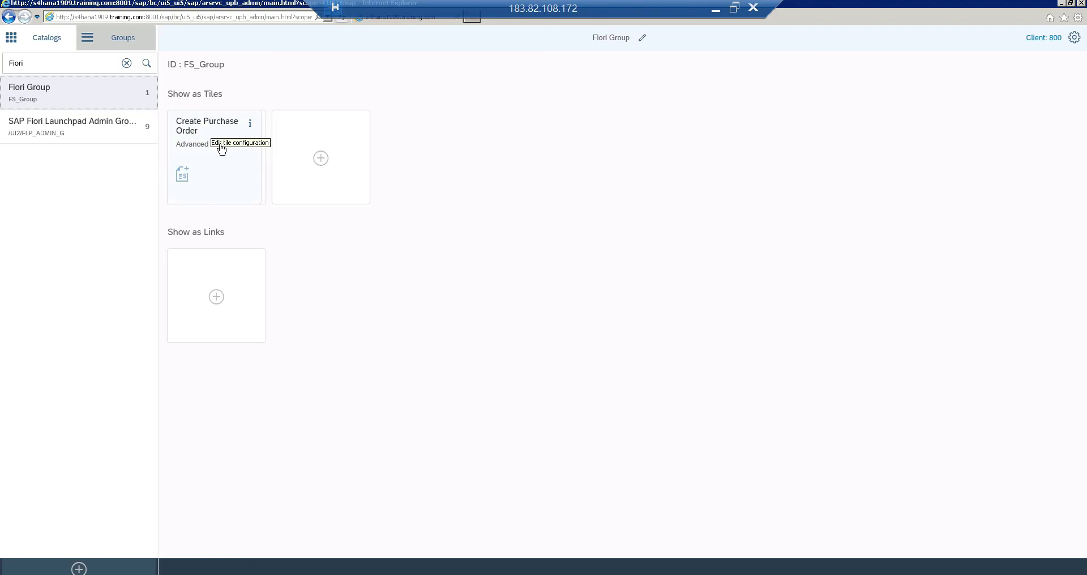
# Add the Change Purchase Order tile from the Fiori Samples catalog to the Fiori Group
pyautogui.click(325, 162)
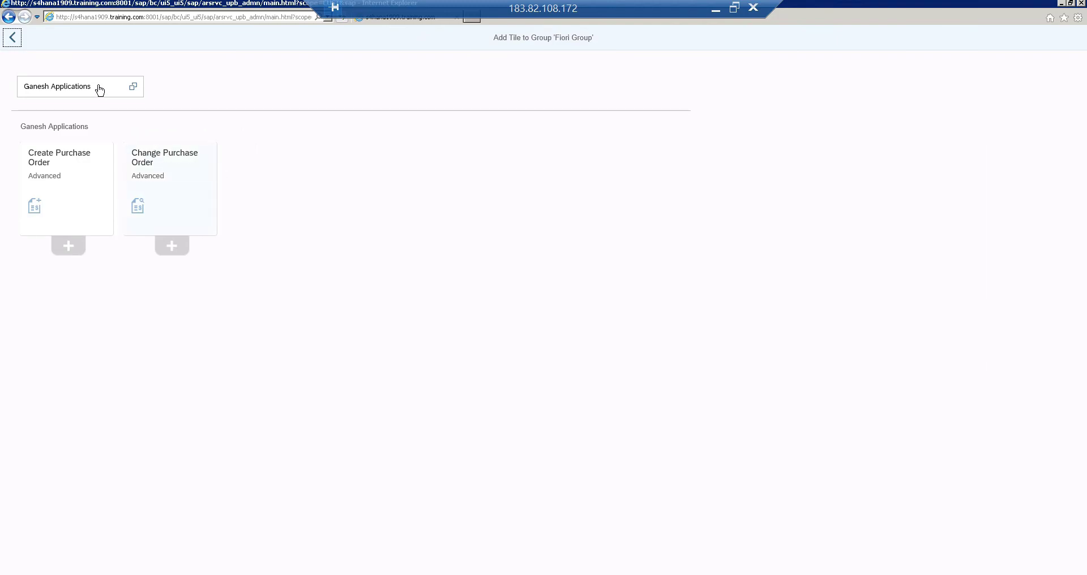
pyautogui.click(98, 88)
pyautogui.click(134, 87)
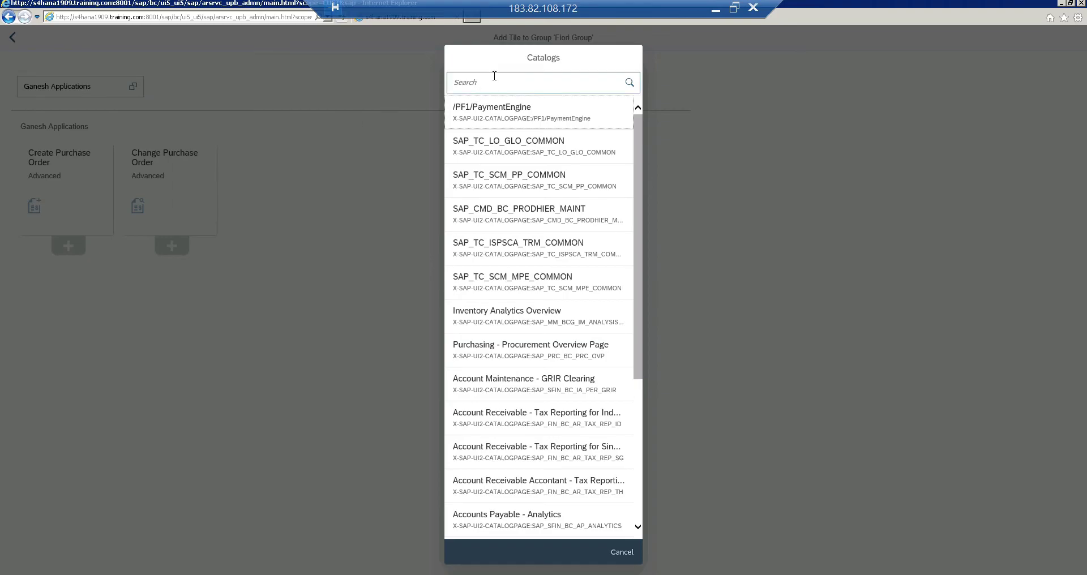
pyautogui.click(491, 85)
pyautogui.write('Fiori')
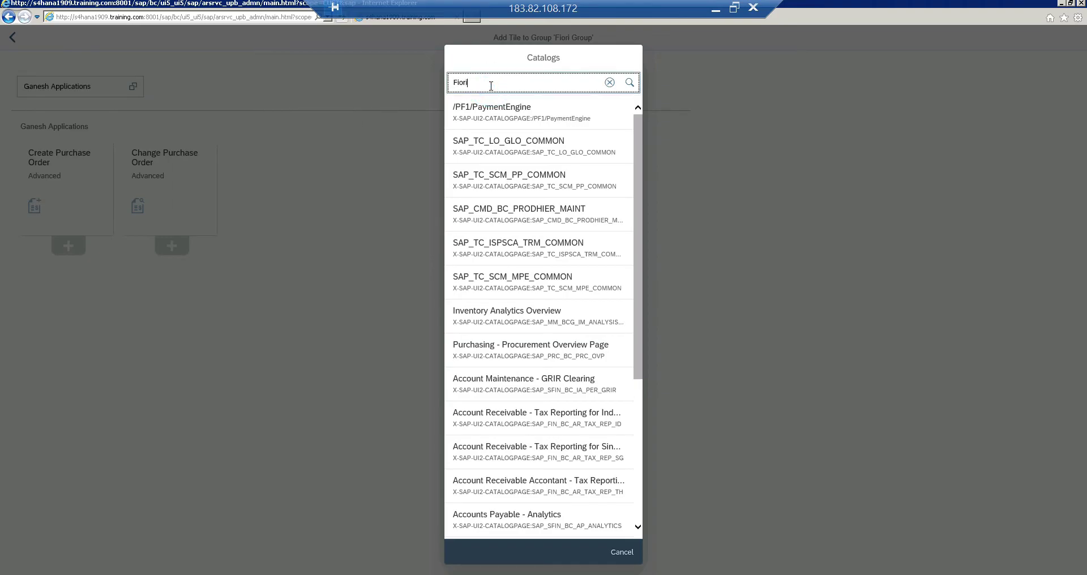
pyautogui.press('Return')
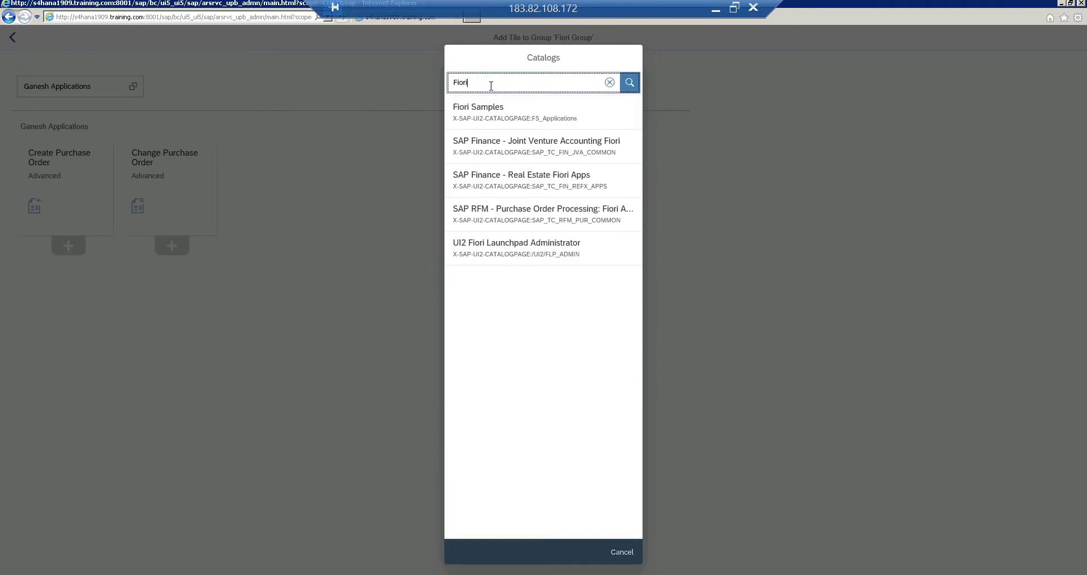
pyautogui.click(488, 112)
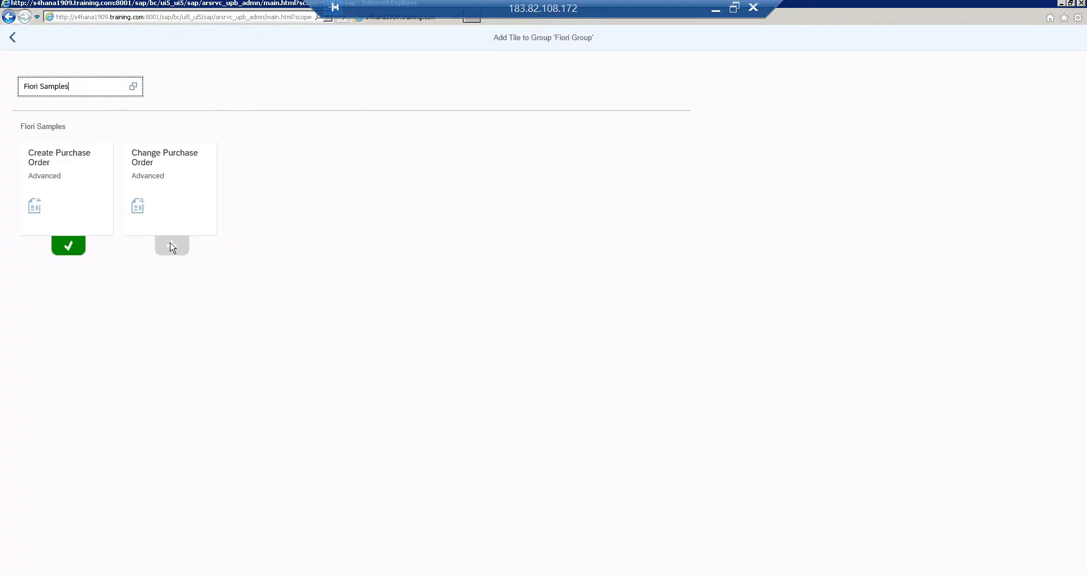
pyautogui.click(172, 246)
pyautogui.click(171, 246)
pyautogui.click(13, 45)
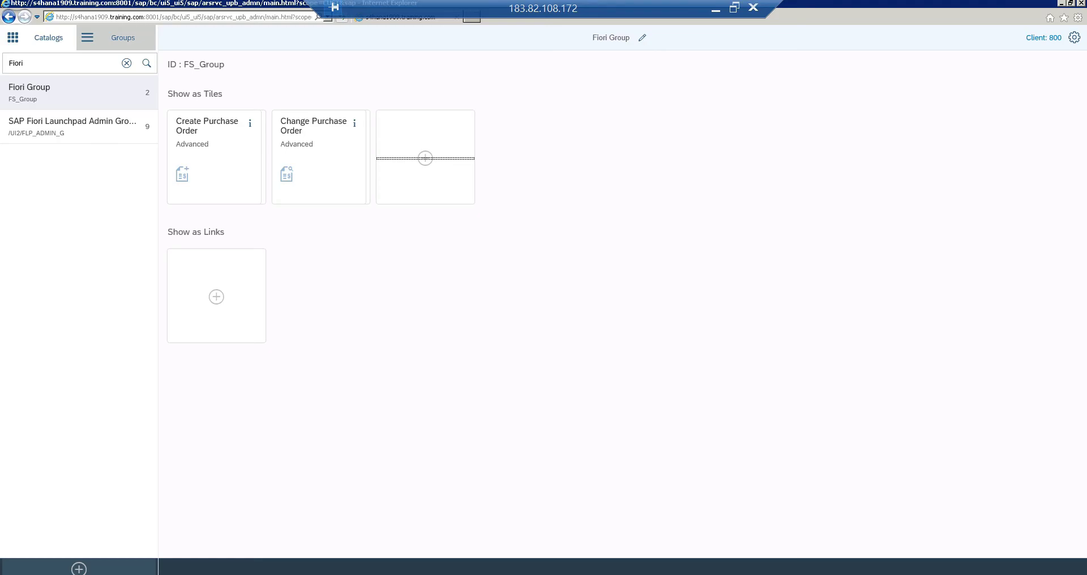
# Switch via the taskbar to the Fiori Home launchpad window
pyautogui.click(221, 574)
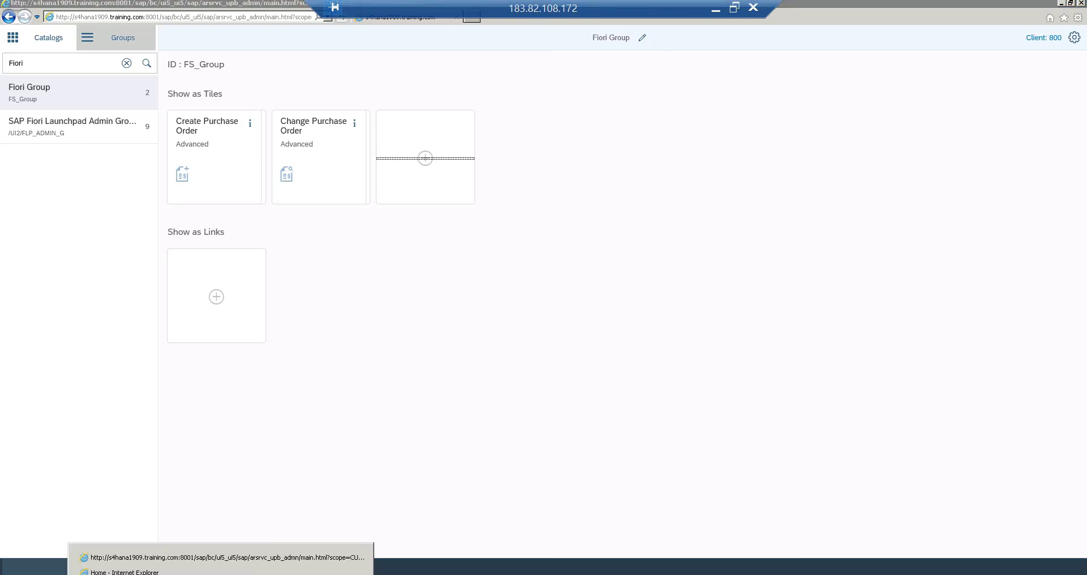
pyautogui.click(215, 558)
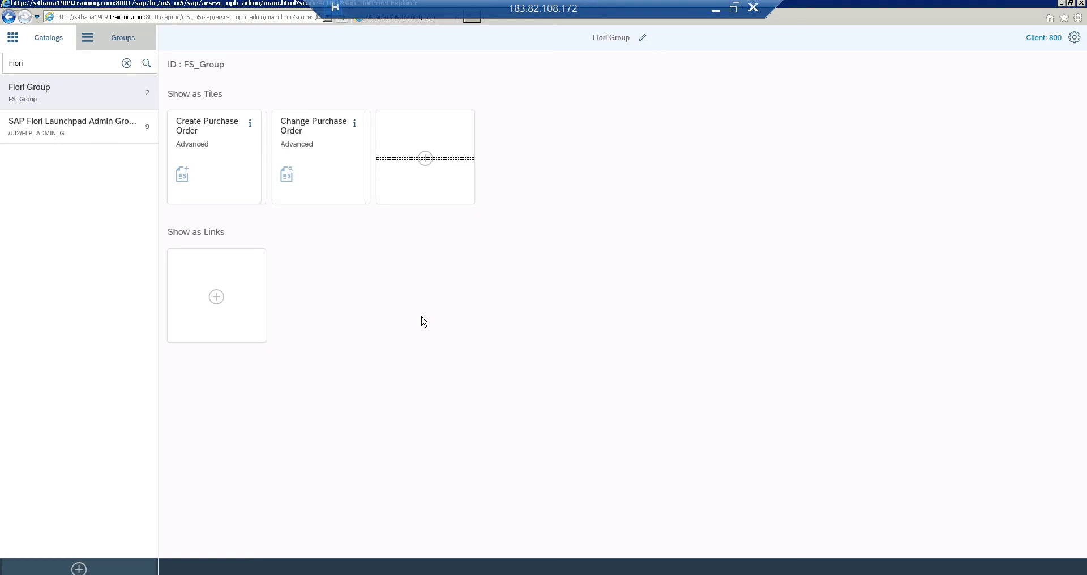
pyautogui.click(221, 573)
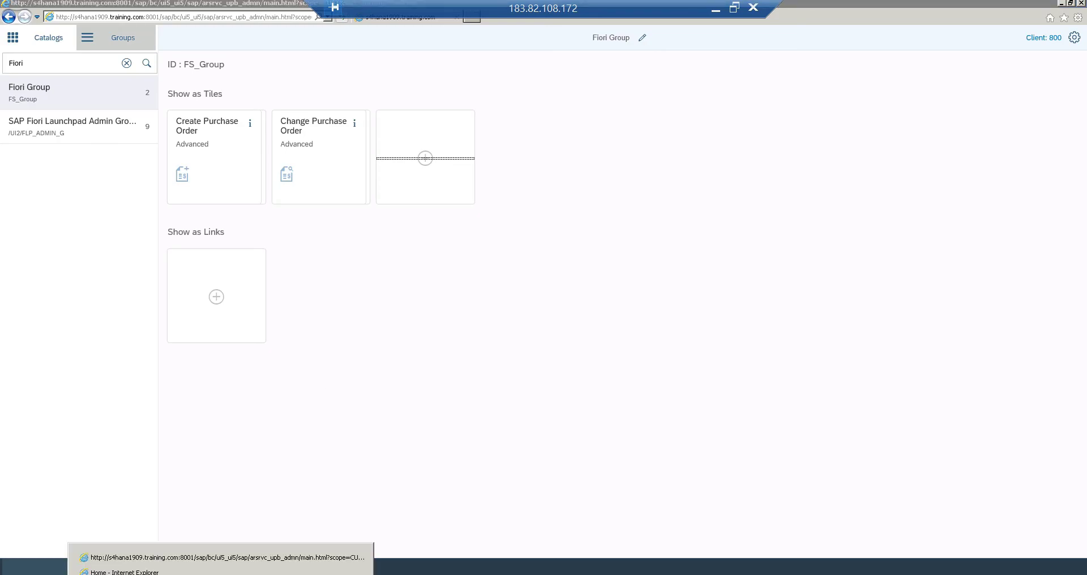
# On the Fiori Home page, pick Fiori Group from the full list of launchpad groups
pyautogui.click(219, 566)
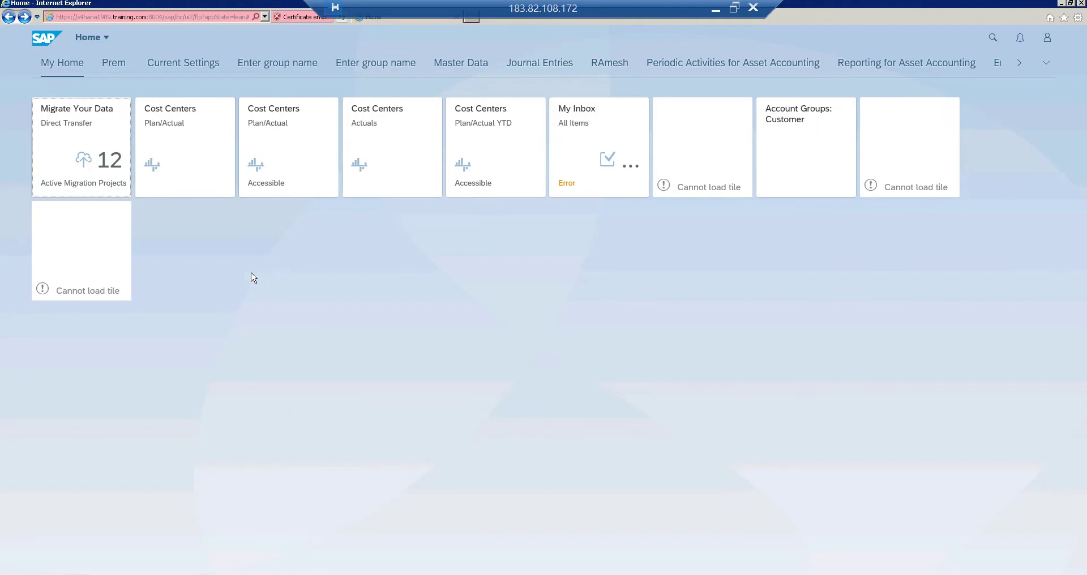
pyautogui.click(1046, 64)
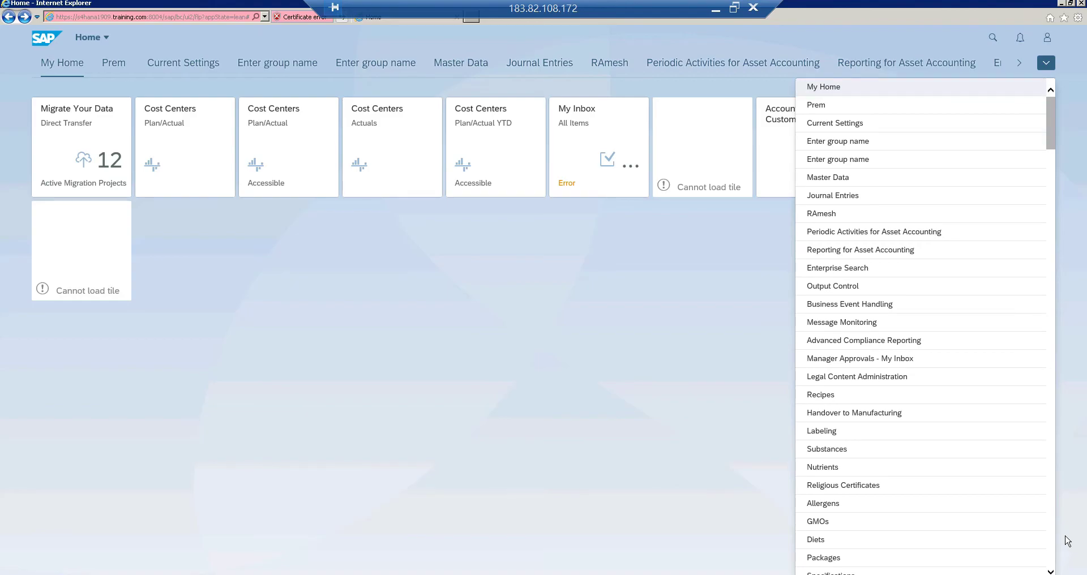
pyautogui.scroll(-15, 1059, 561)
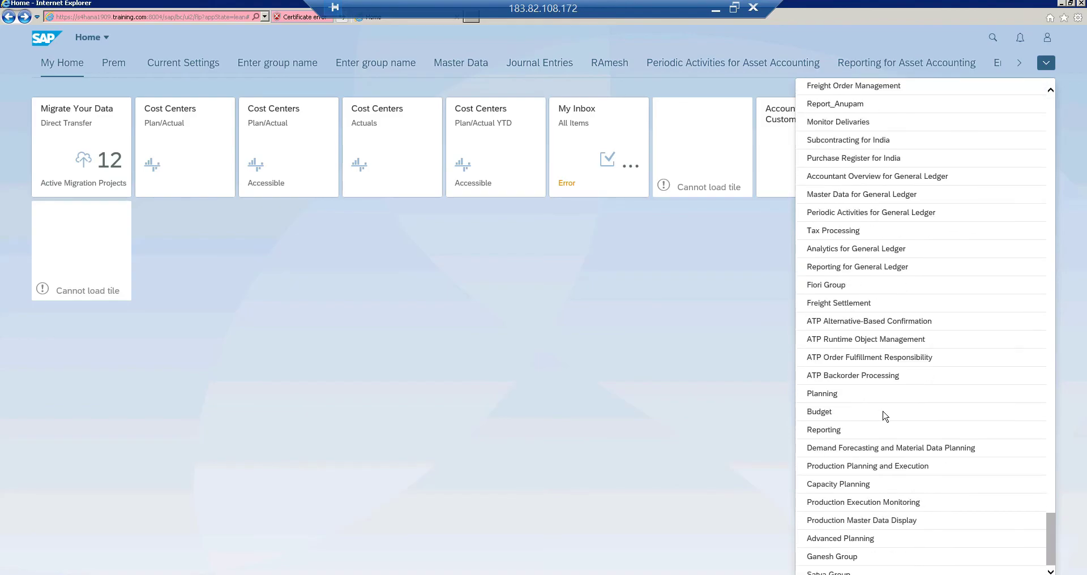
pyautogui.click(825, 290)
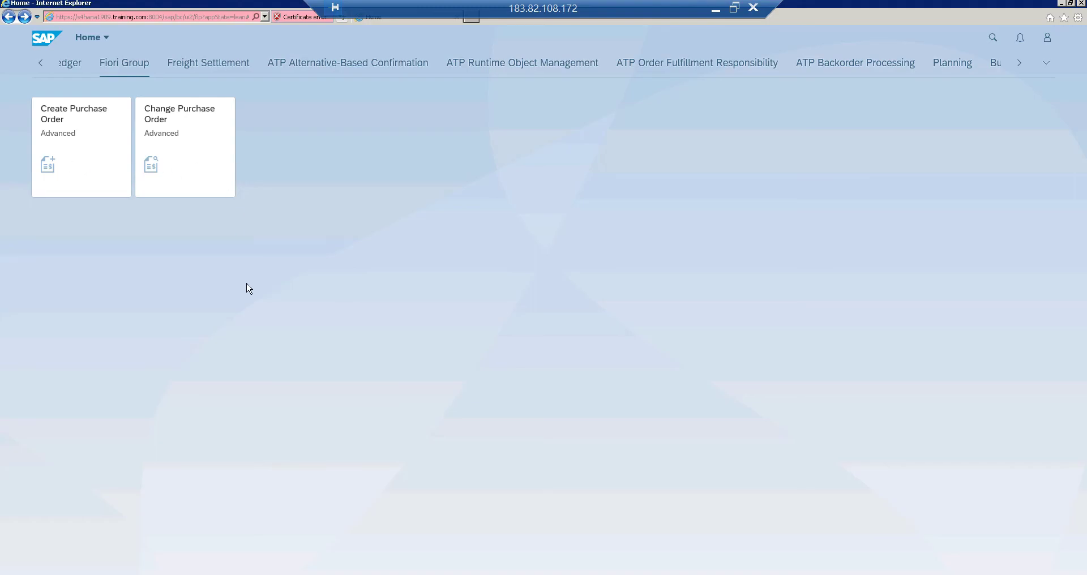
# Open the Create Purchase Order tile in a new browser tab and switch to it
pyautogui.rightClick(67, 147)
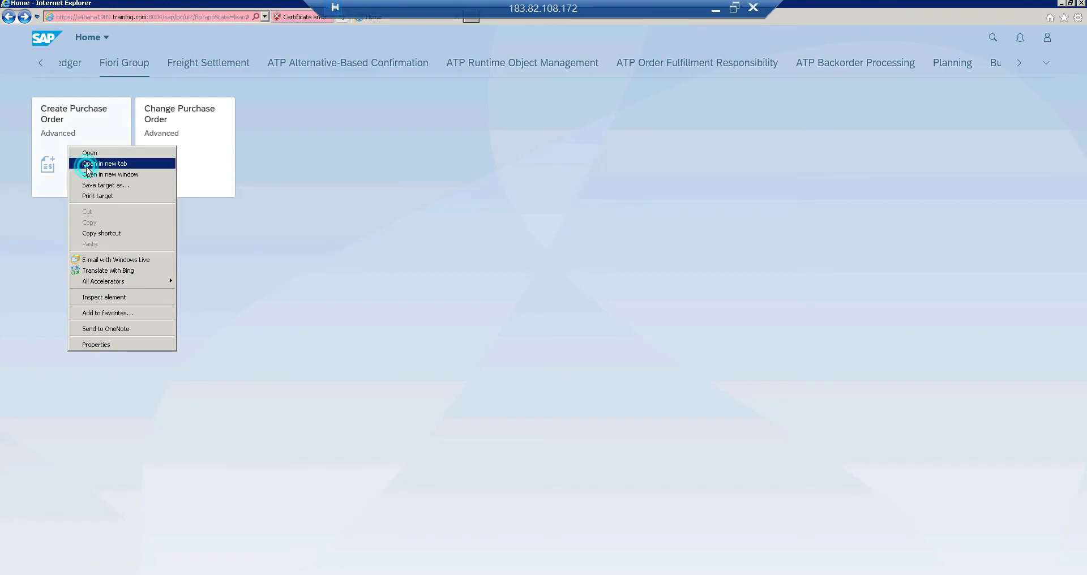
pyautogui.click(88, 164)
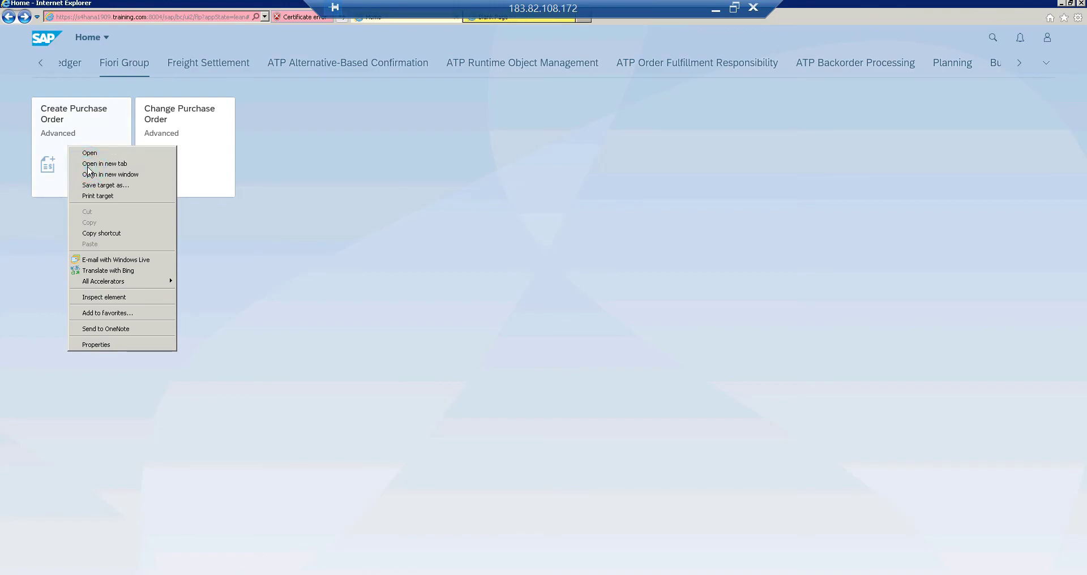
pyautogui.click(496, 20)
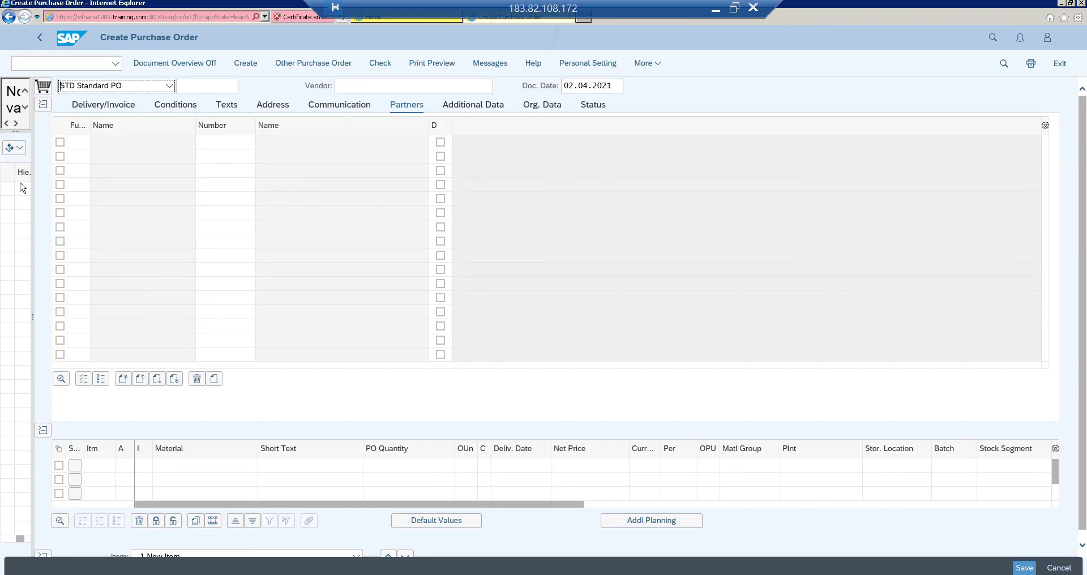
# List purchase orders in the Document Overview and adopt PO 133 as the template for the new order
pyautogui.click(19, 151)
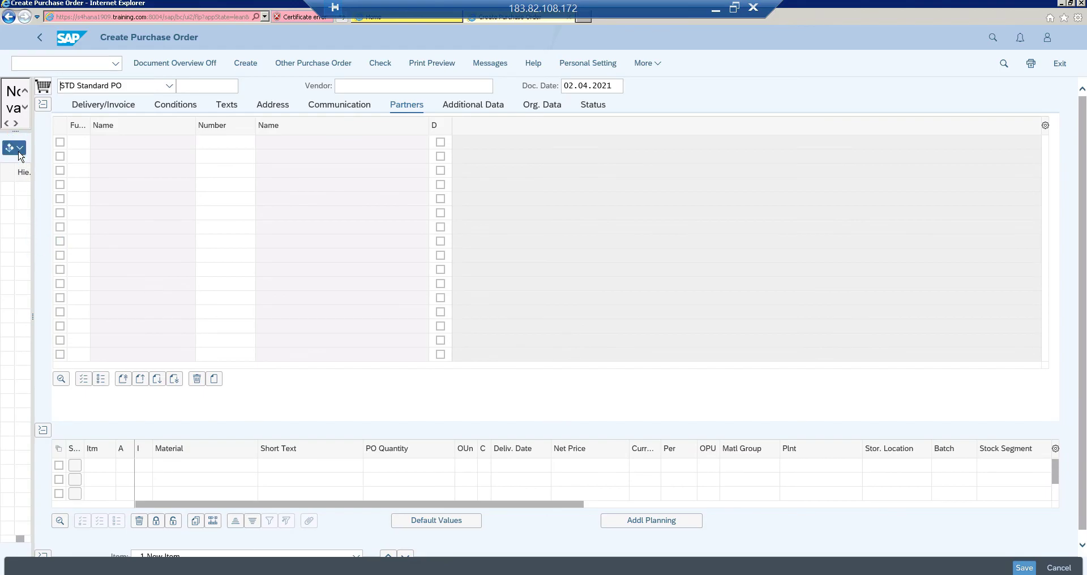
pyautogui.click(25, 169)
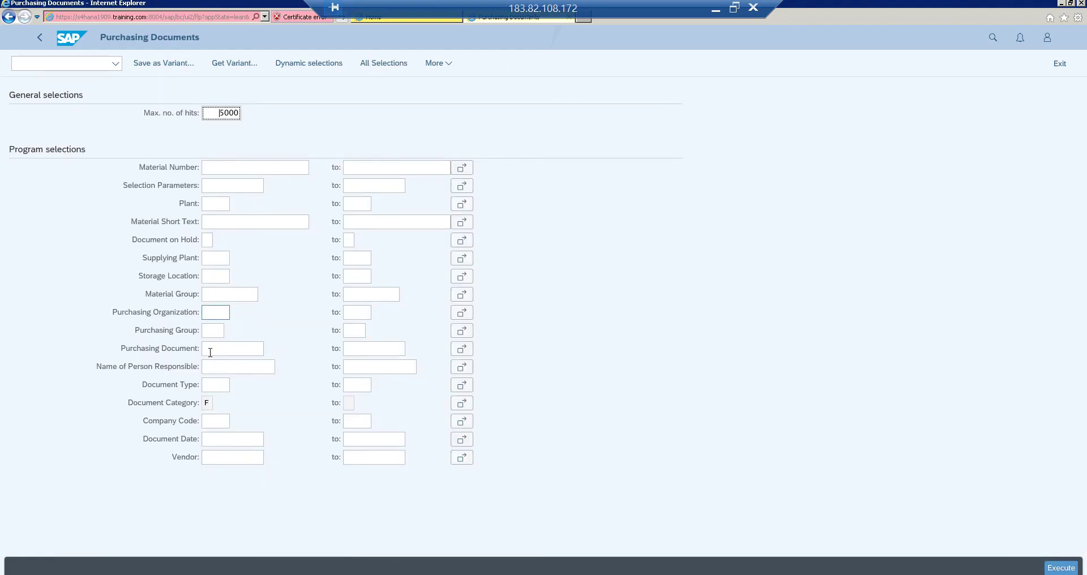
pyautogui.click(212, 348)
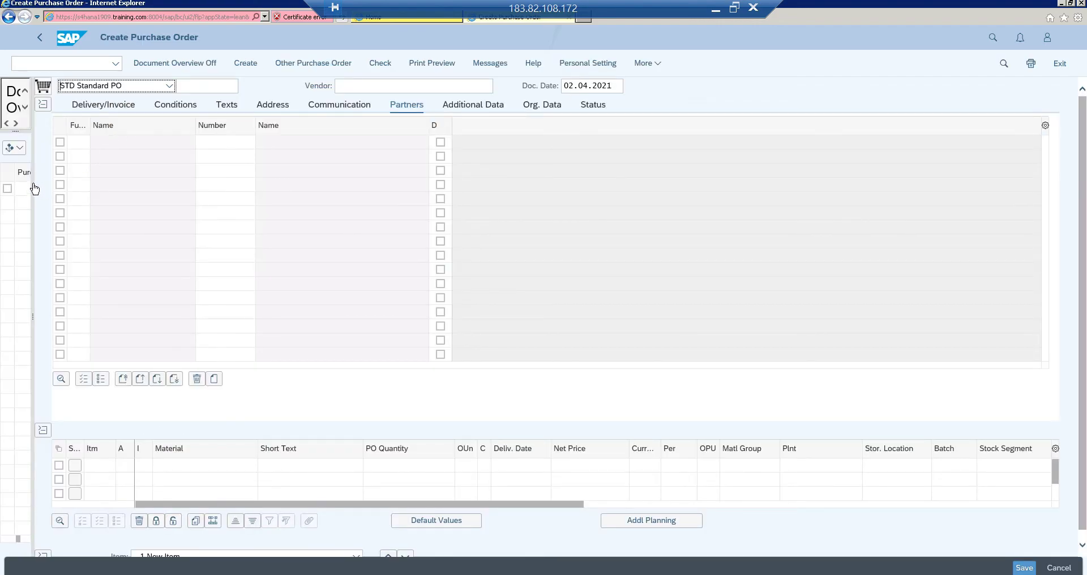
pyautogui.moveTo(33, 176); pyautogui.dragTo(100, 212)
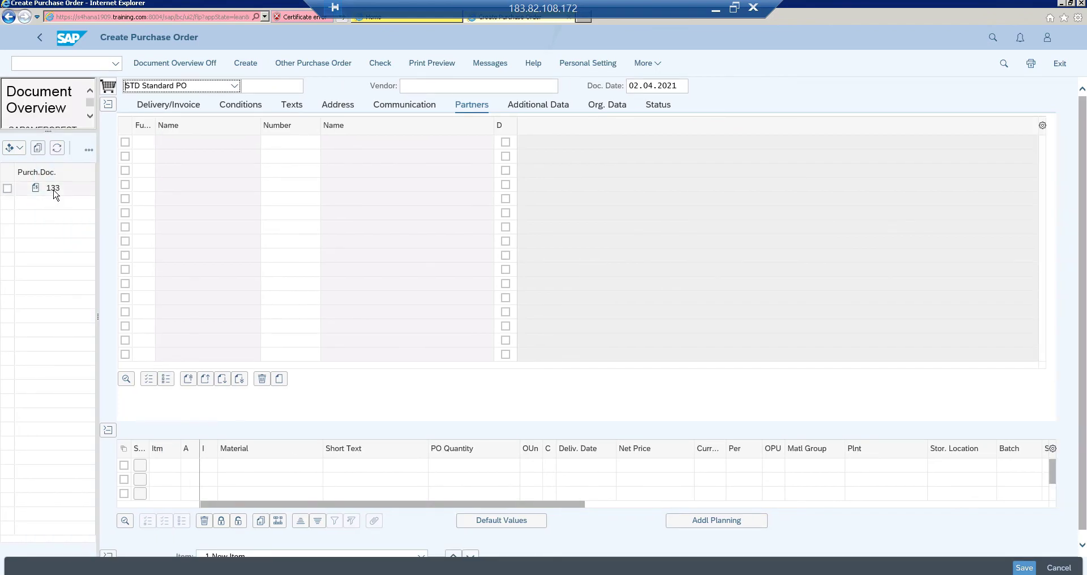
pyautogui.click(53, 189)
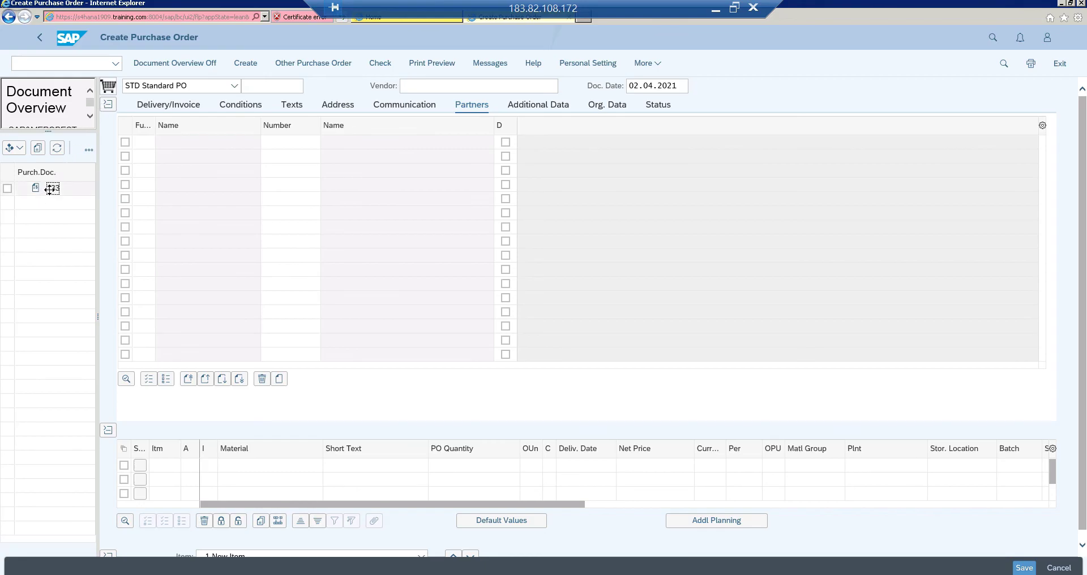
pyautogui.moveTo(51, 188); pyautogui.dragTo(432, 568)
pyautogui.click(7, 189)
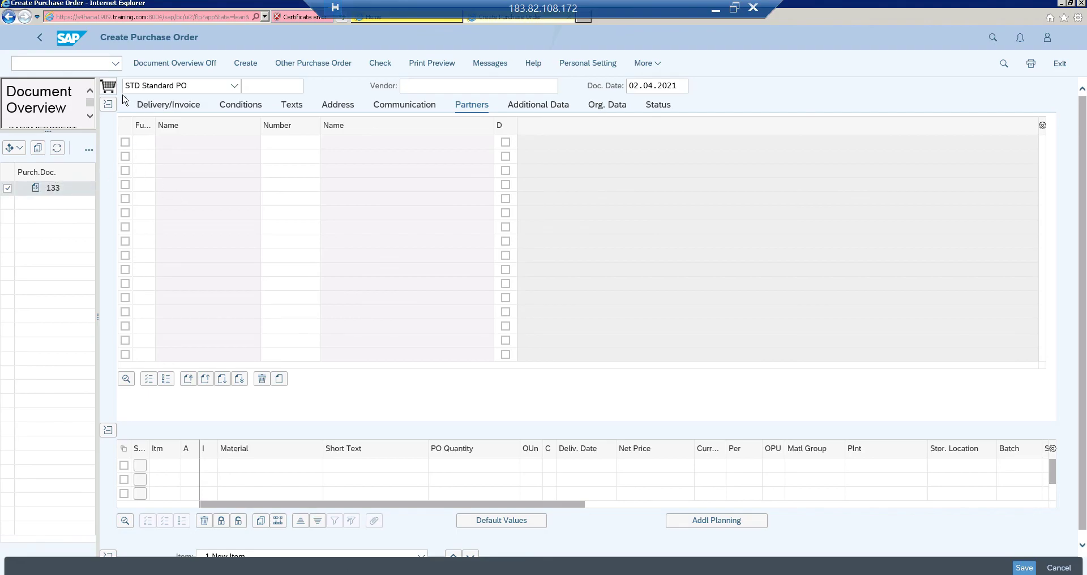
pyautogui.moveTo(53, 188); pyautogui.dragTo(108, 86)
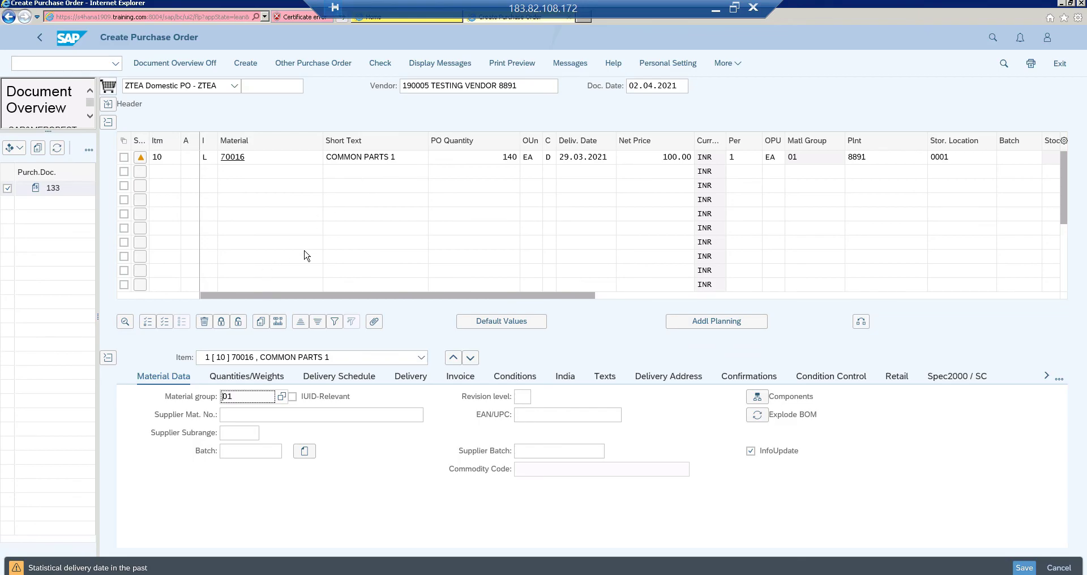
# Check item 10, save the ZTEA purchase order via the Save Document dialog, and return home
pyautogui.click(241, 198)
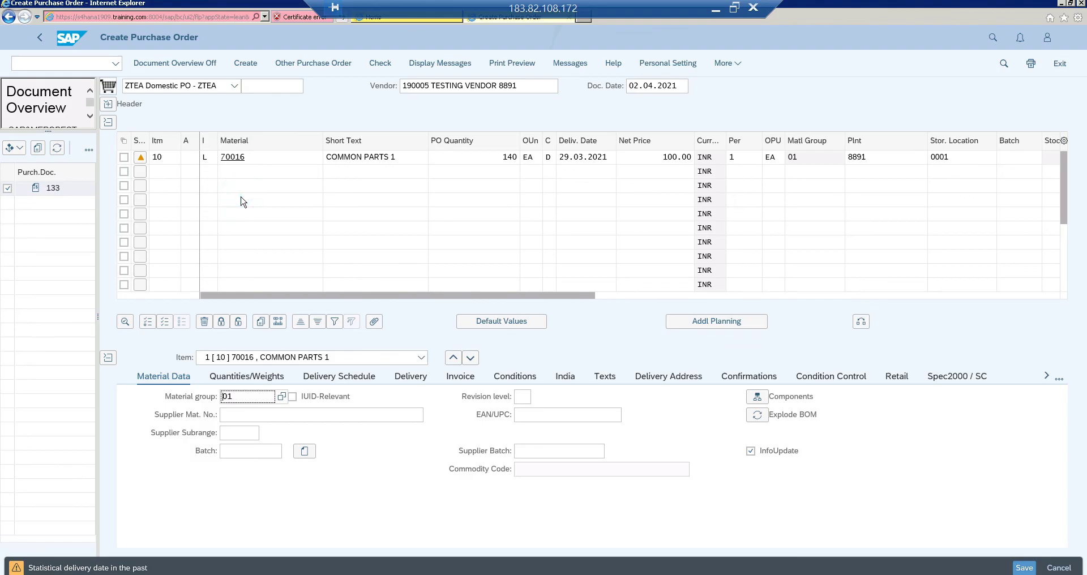
pyautogui.click(255, 164)
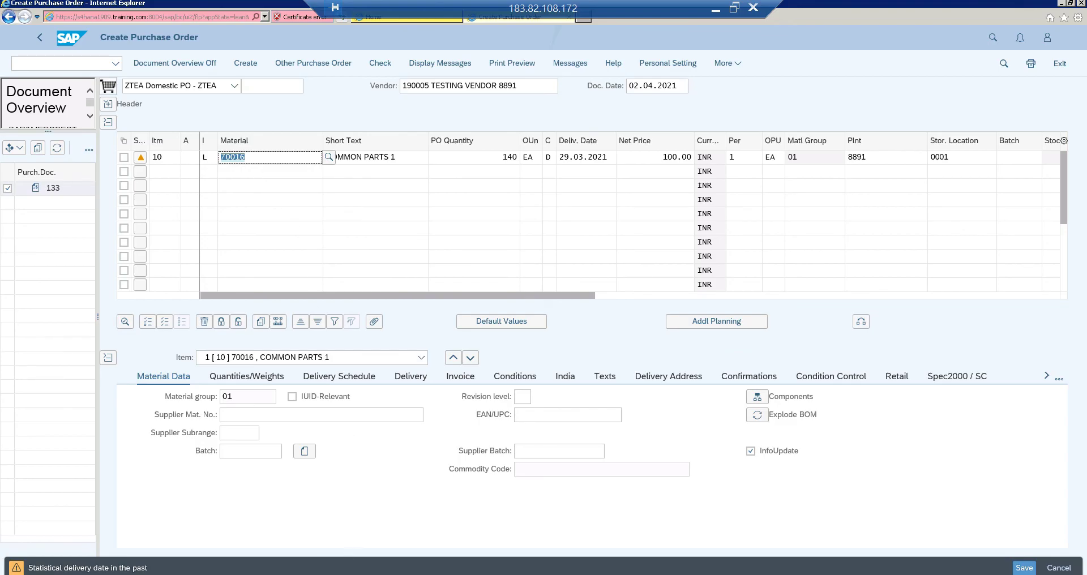
pyautogui.press('Return')
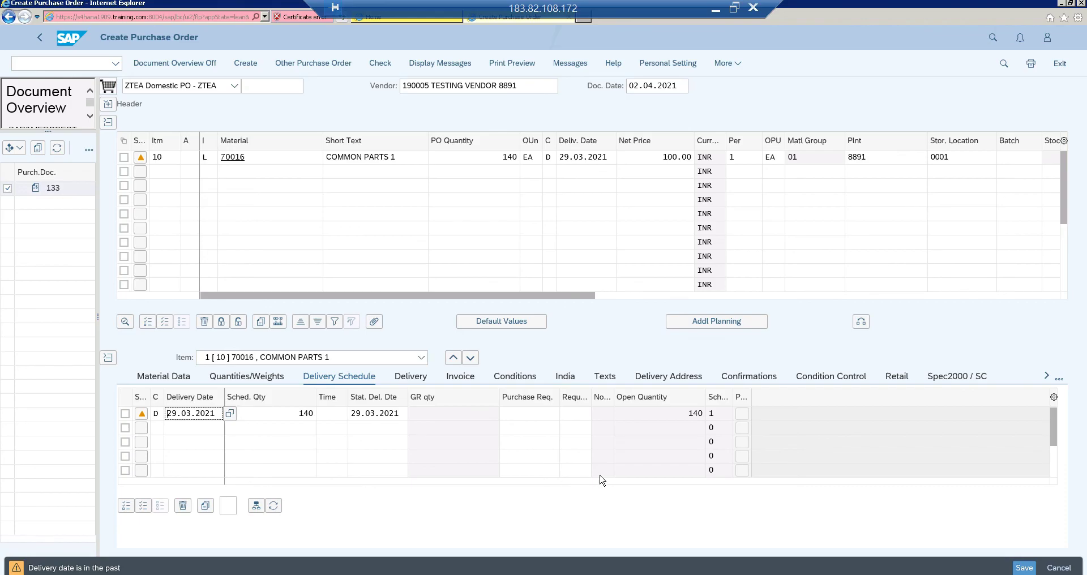
pyautogui.click(1026, 568)
pyautogui.click(1024, 569)
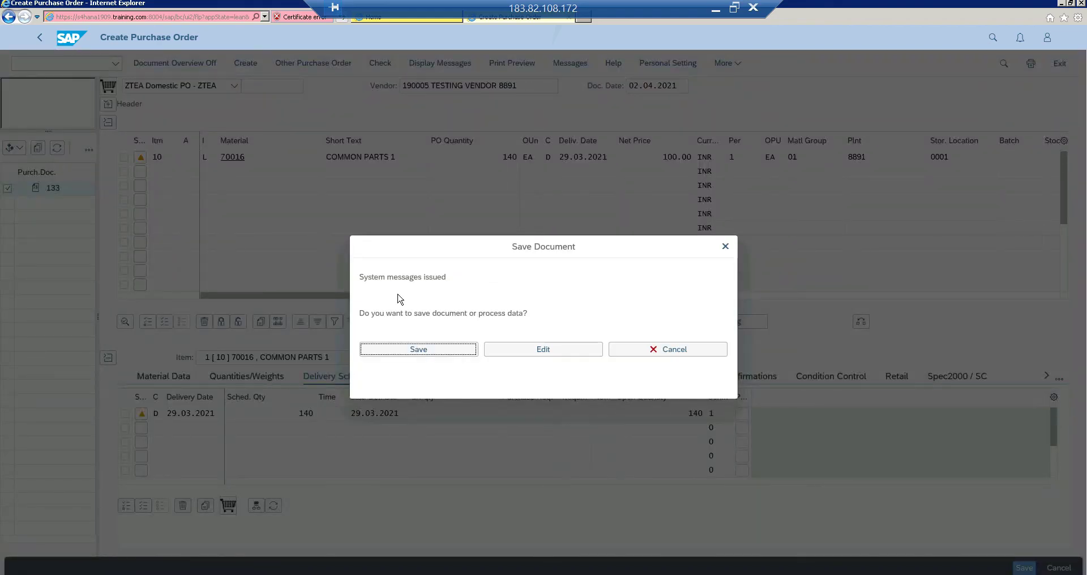
pyautogui.click(423, 351)
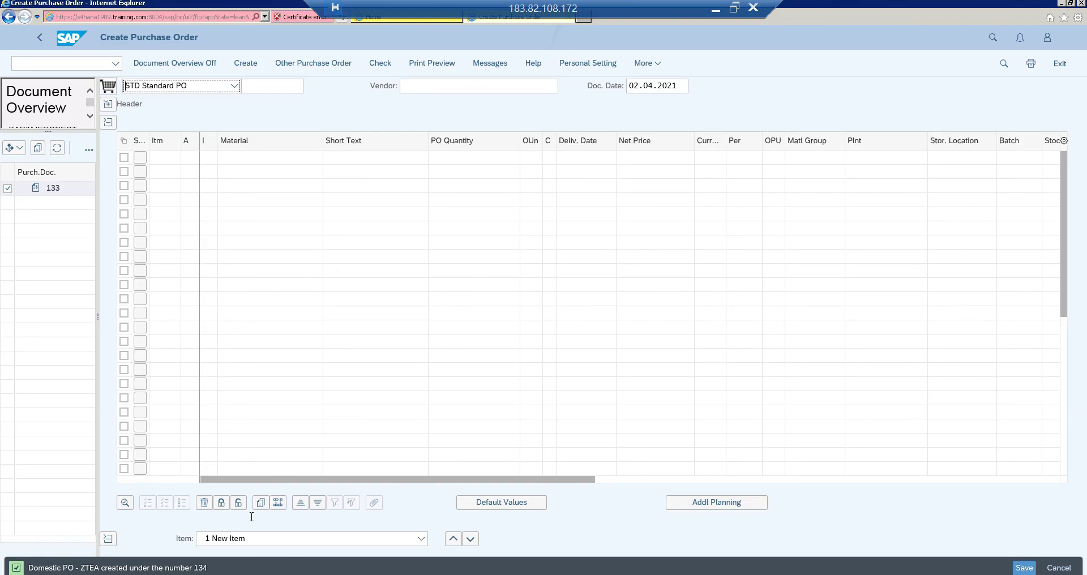
pyautogui.click(377, 20)
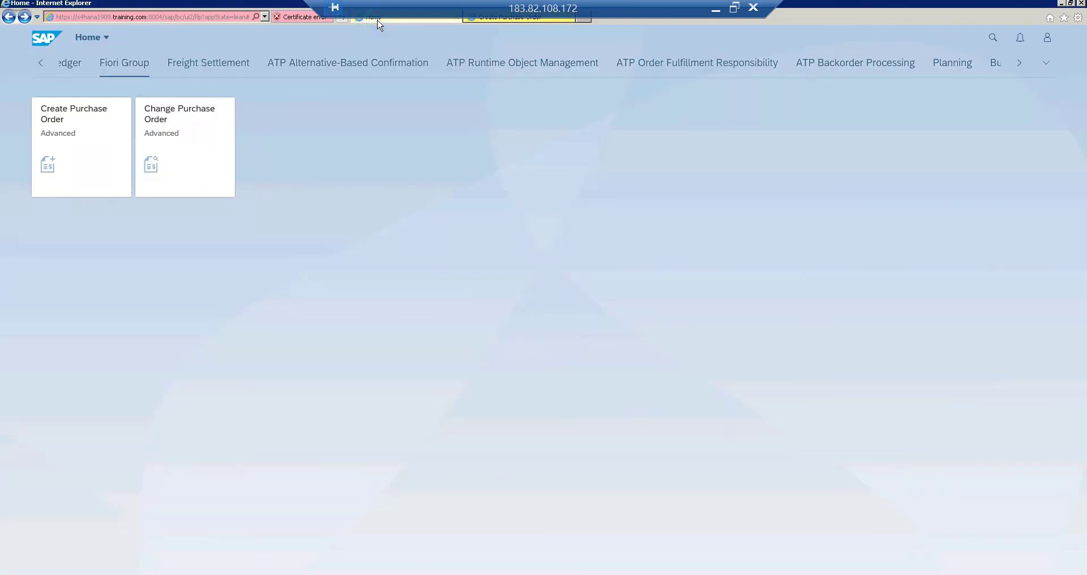
# Launch Change Purchase Order and replace the order number with 134 under Other Purchase Order
pyautogui.click(183, 137)
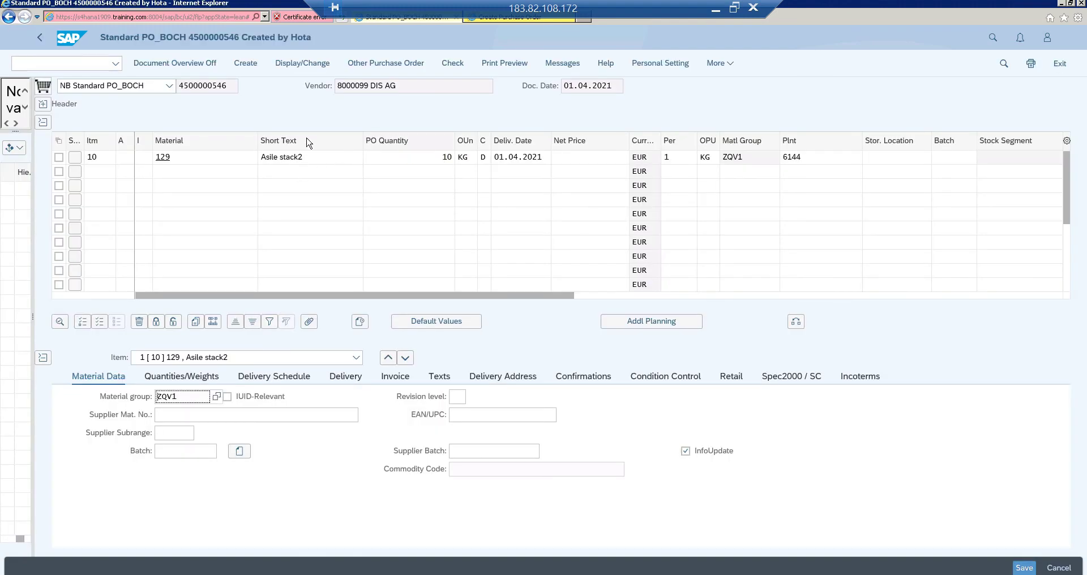
pyautogui.click(380, 66)
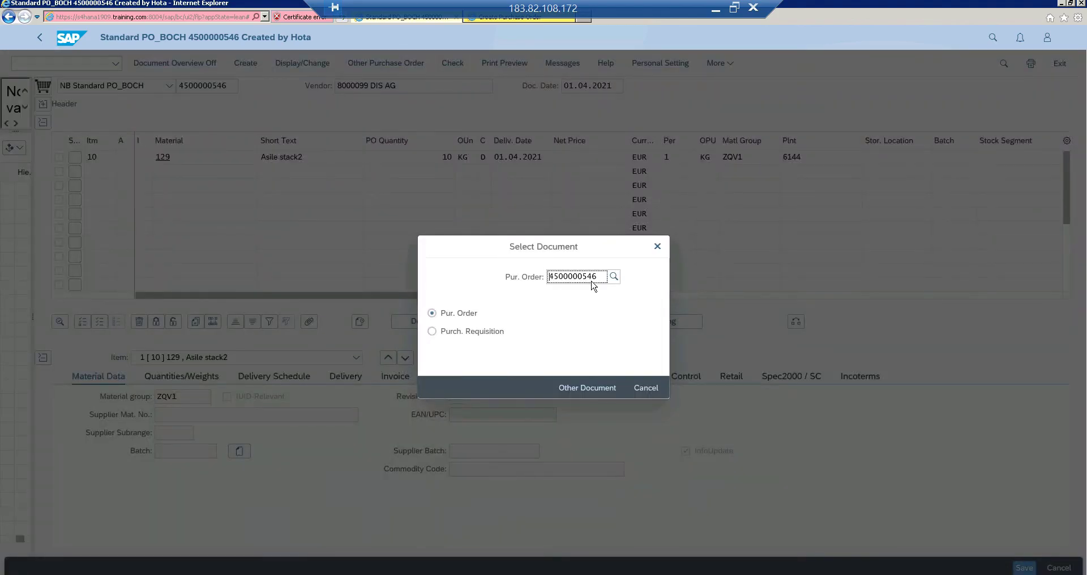
pyautogui.doubleClick(591, 281)
pyautogui.press('BackSpace')
pyautogui.write('134')
# Load PO 134, set item 10's PO quantity from 140 to 50, and save despite the system messages
pyautogui.press('Return')
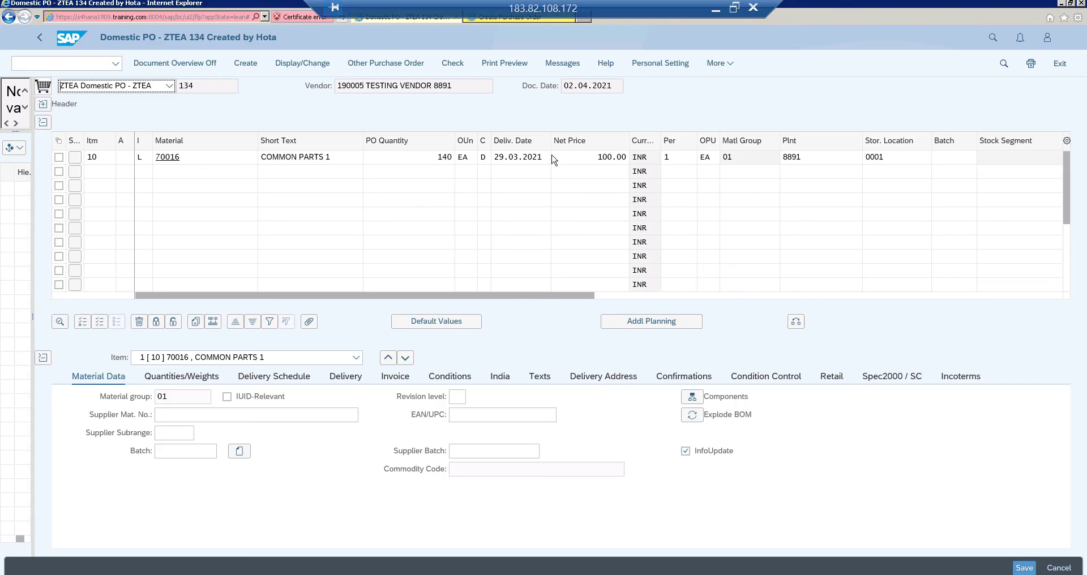
pyautogui.click(411, 161)
pyautogui.doubleClick(440, 158)
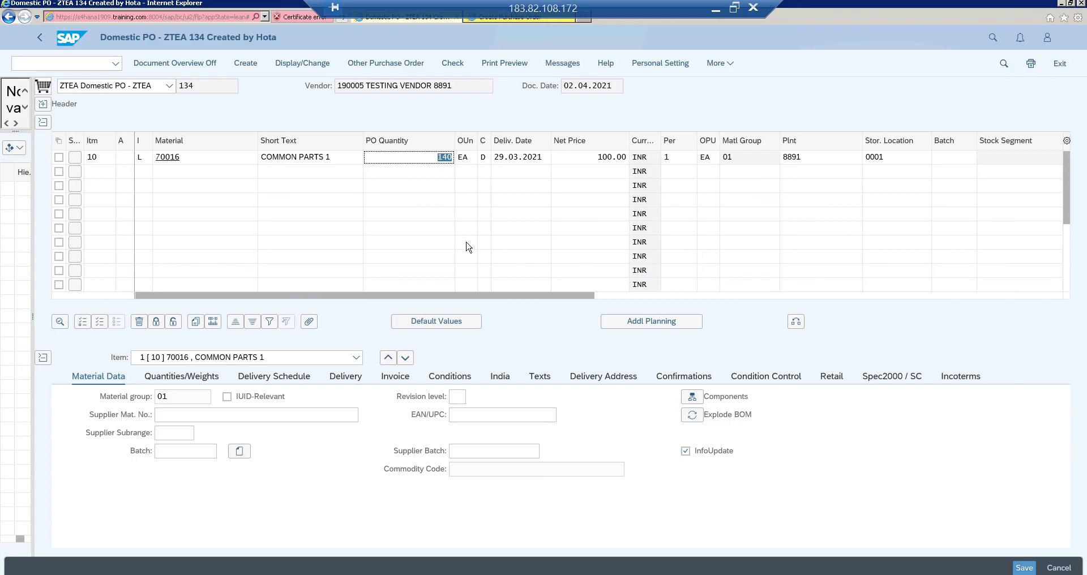
pyautogui.write('50')
pyautogui.click(1024, 568)
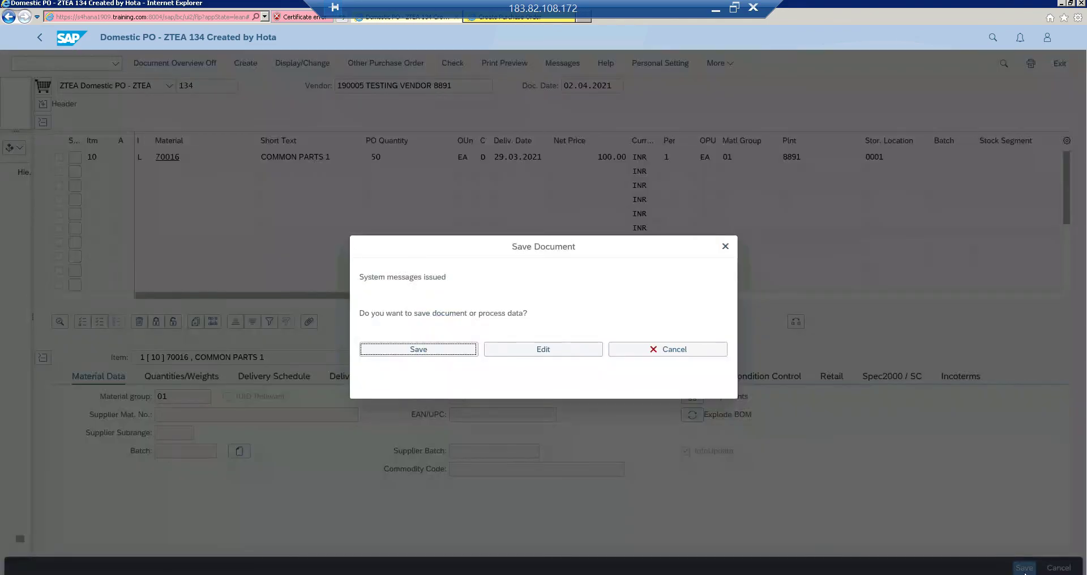
pyautogui.click(435, 354)
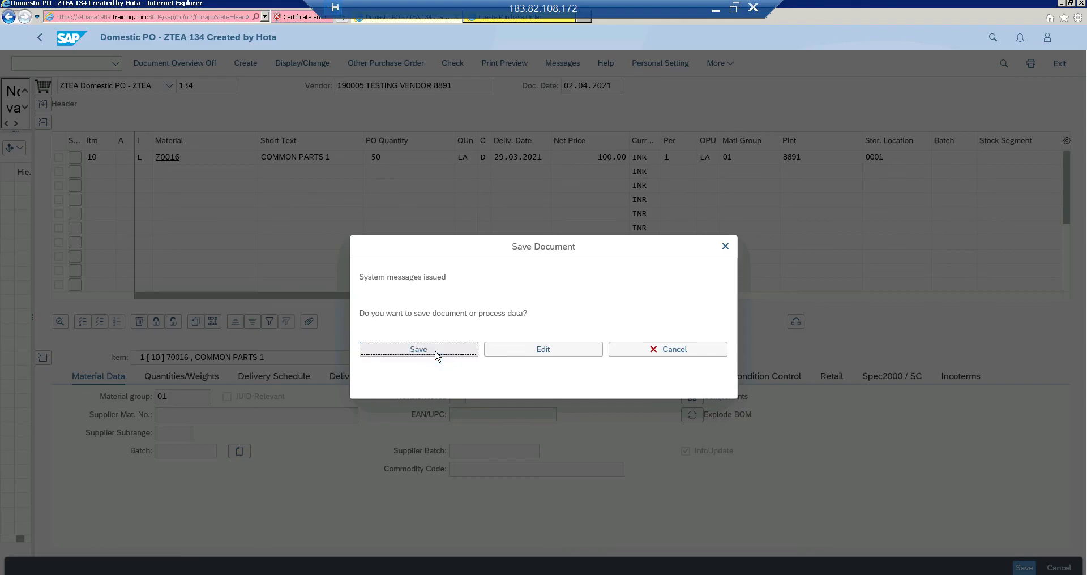